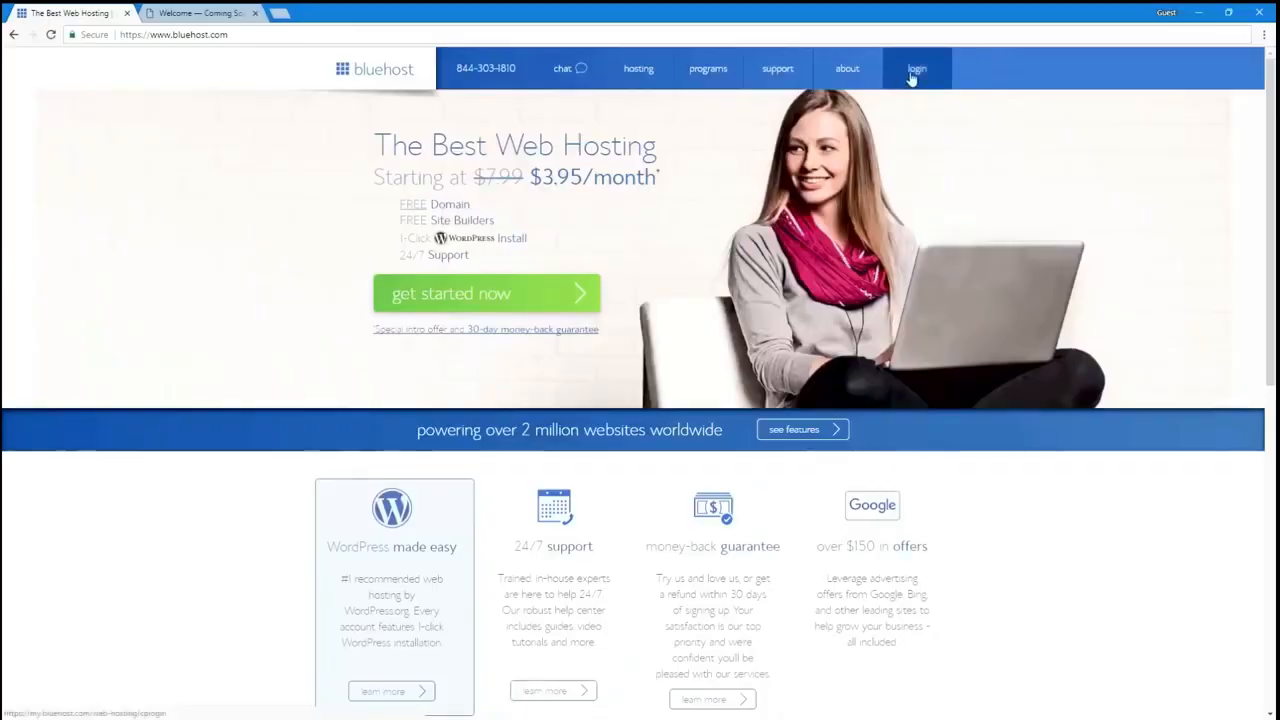
Step: Log in to the Bluehost account and open the WordPress admin for the Welcome site from My Sites
{"action": "left_click", "coordinate": [911, 78]}
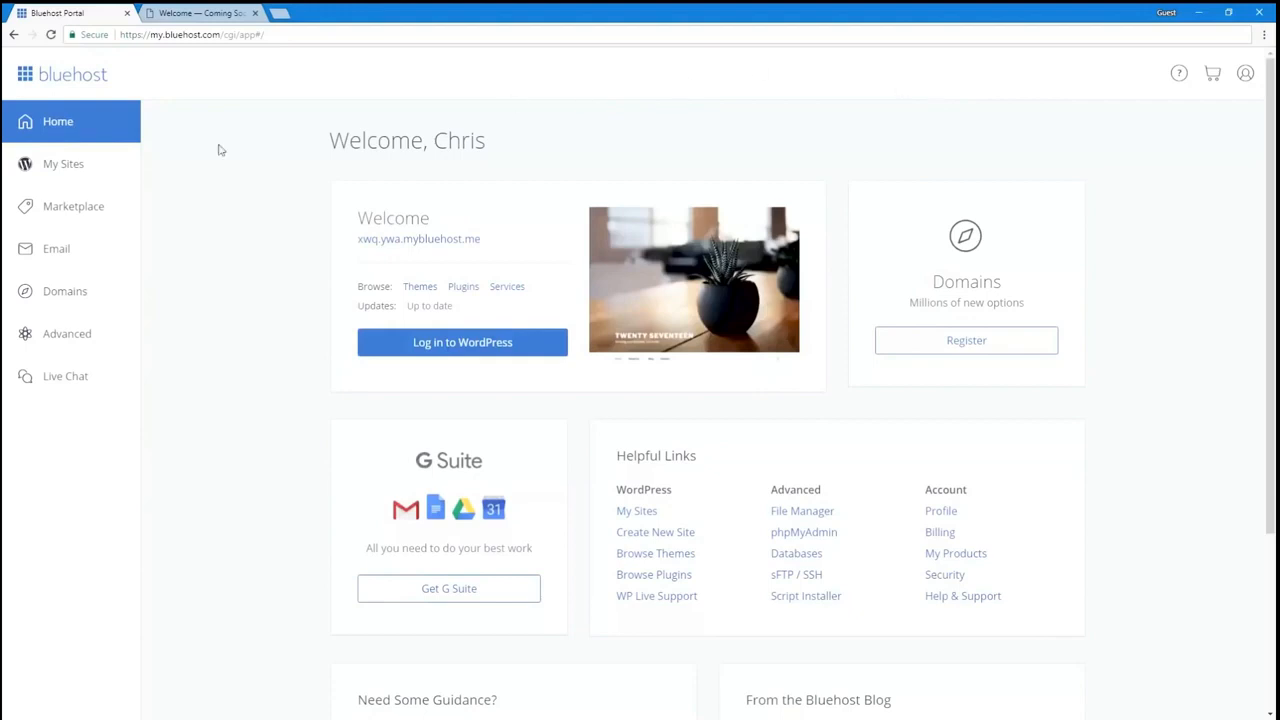
{"action": "left_click", "coordinate": [63, 167]}
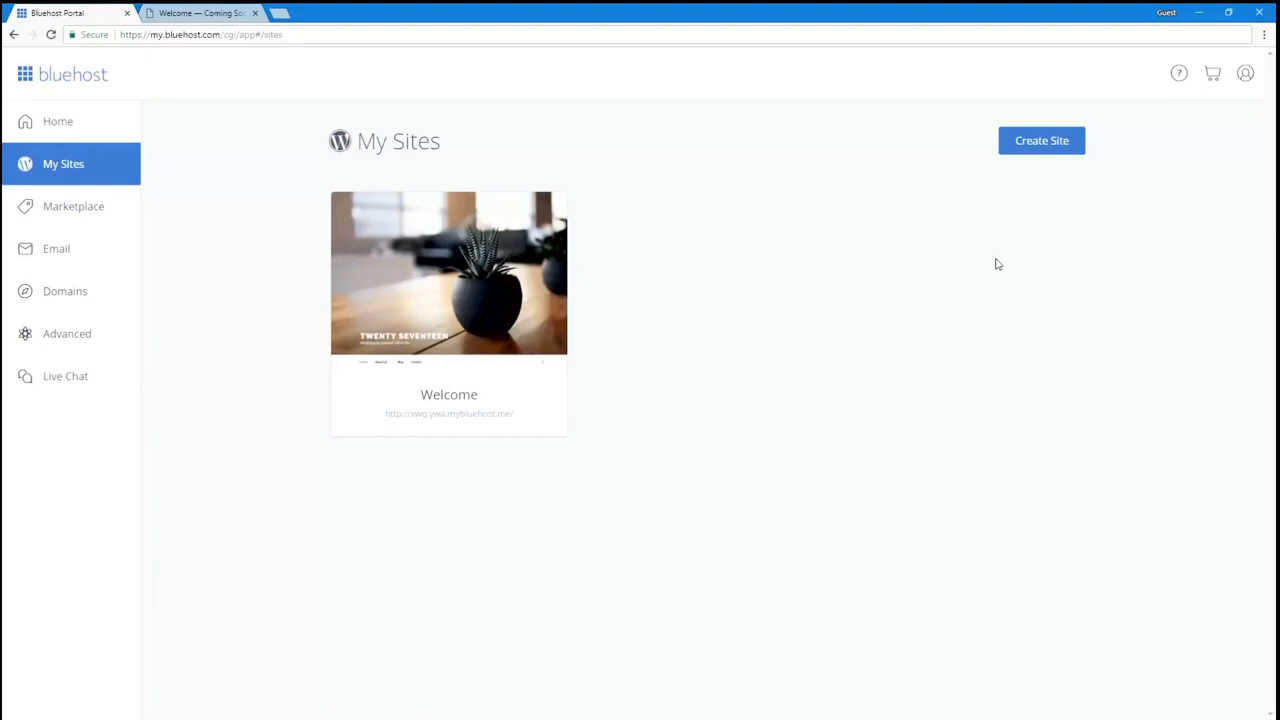
{"action": "mouse_move", "coordinate": [563, 318]}
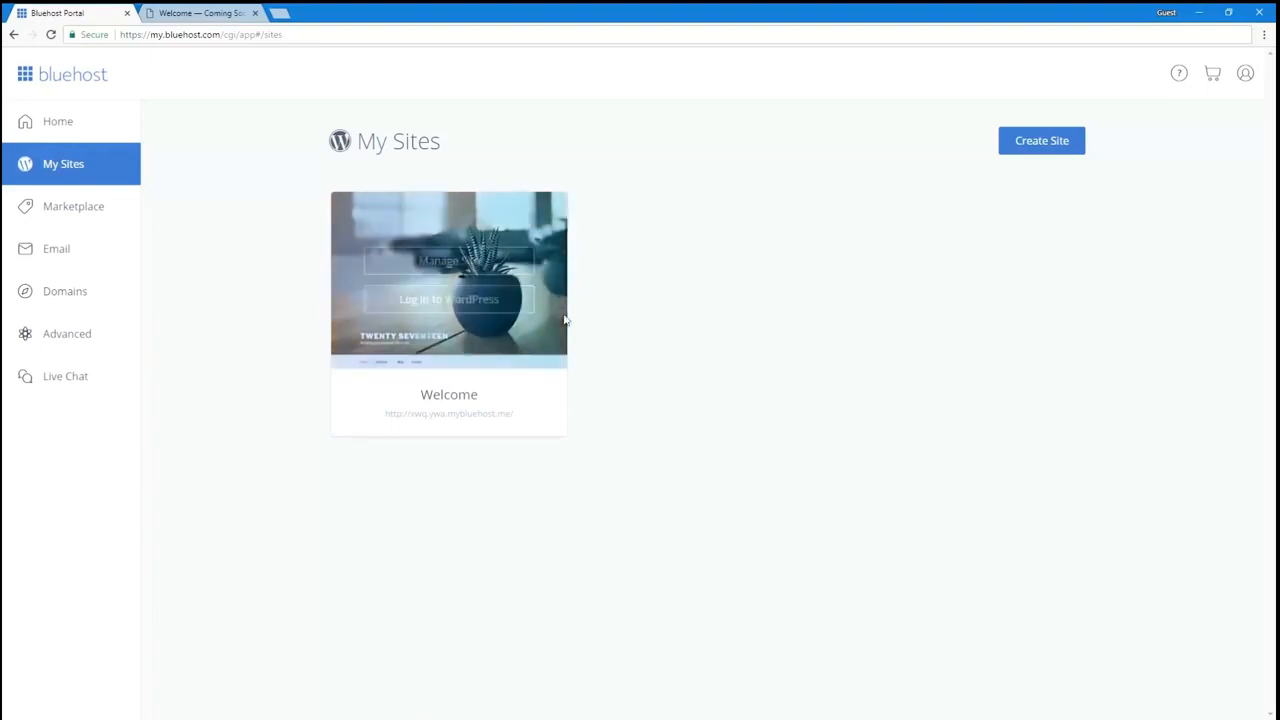
{"action": "left_click", "coordinate": [394, 304]}
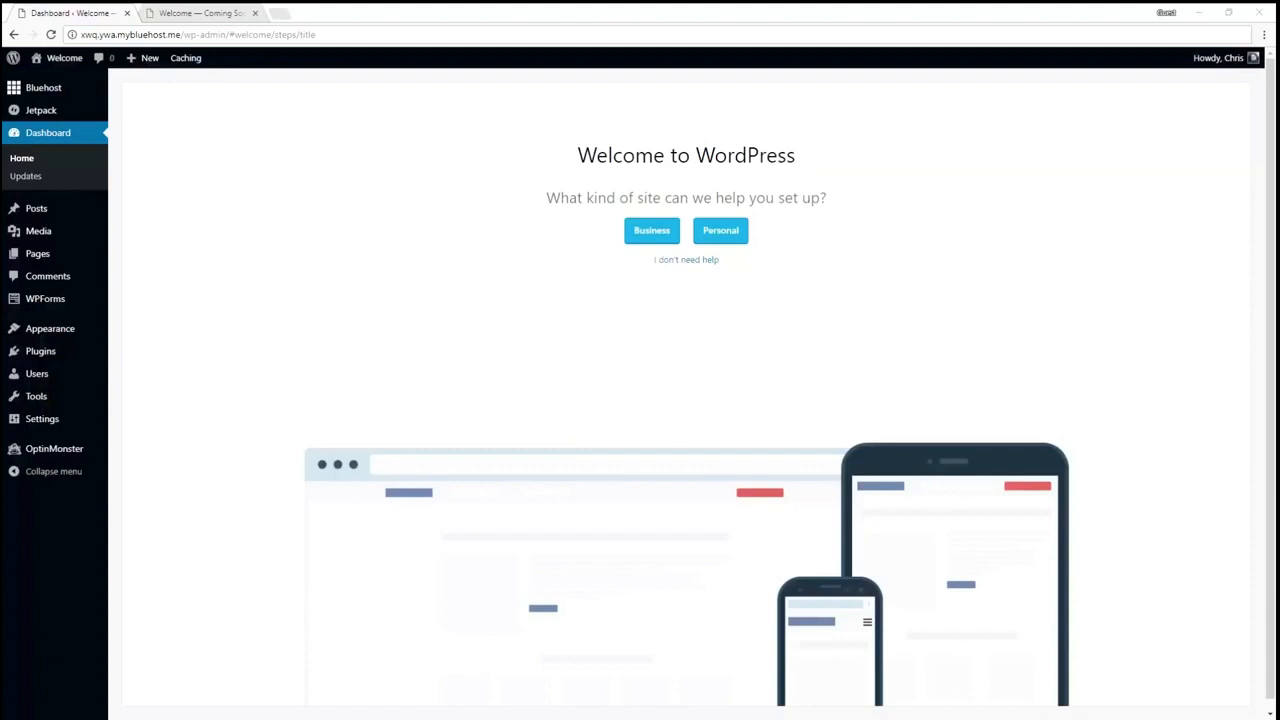
Step: Choose a personal site and submit the site title Miles Photography with the description "Capture it all."
{"action": "left_click", "coordinate": [587, 198]}
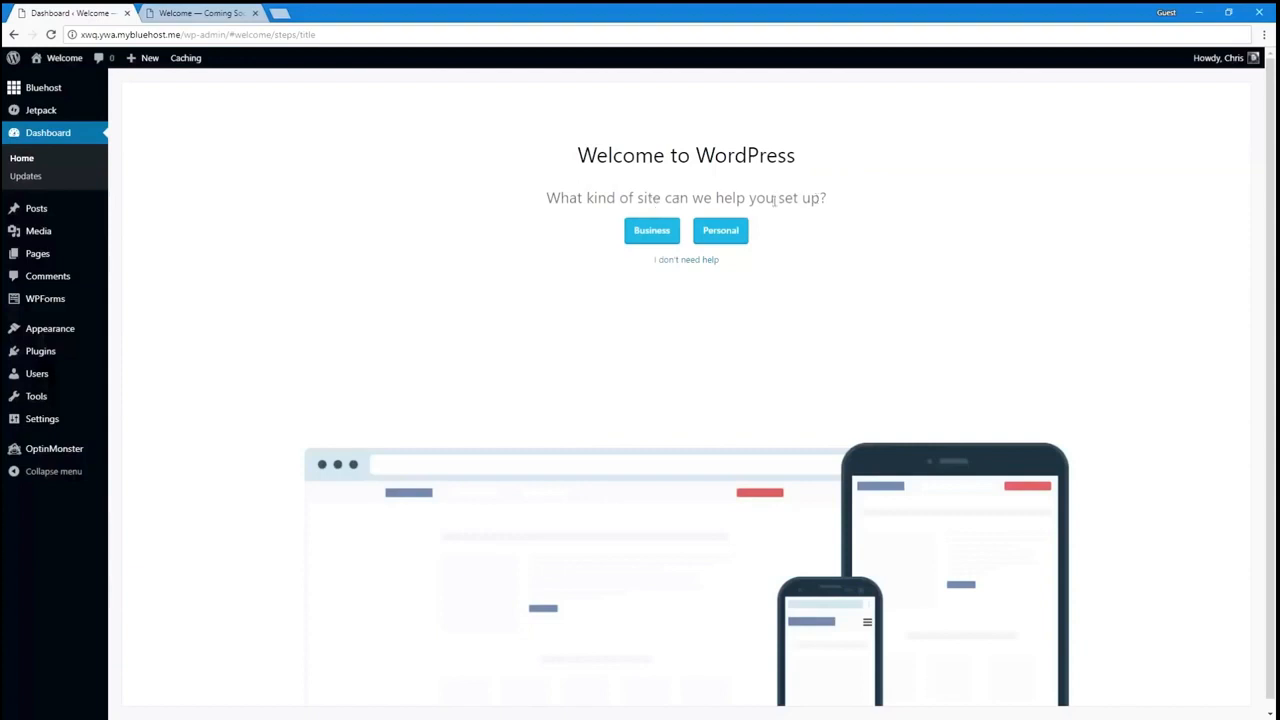
{"action": "left_click", "coordinate": [724, 232]}
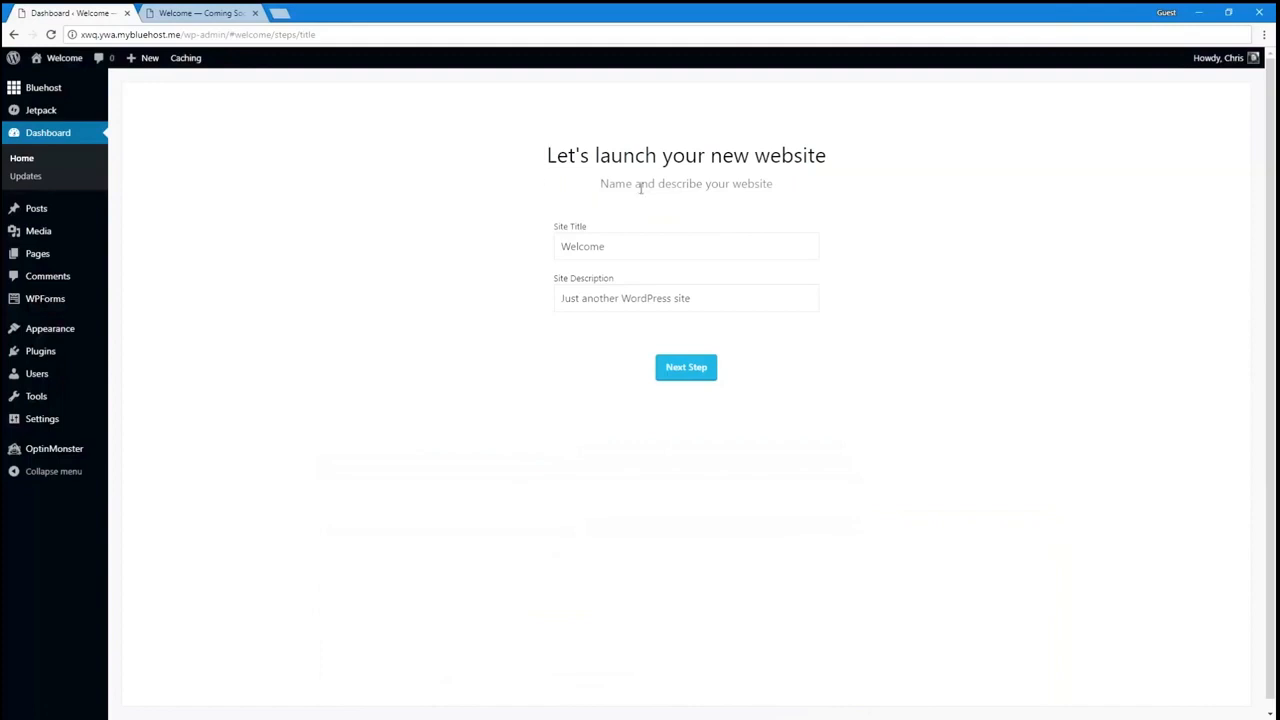
{"action": "left_click_drag", "start_coordinate": [647, 250], "coordinate": [395, 249]}
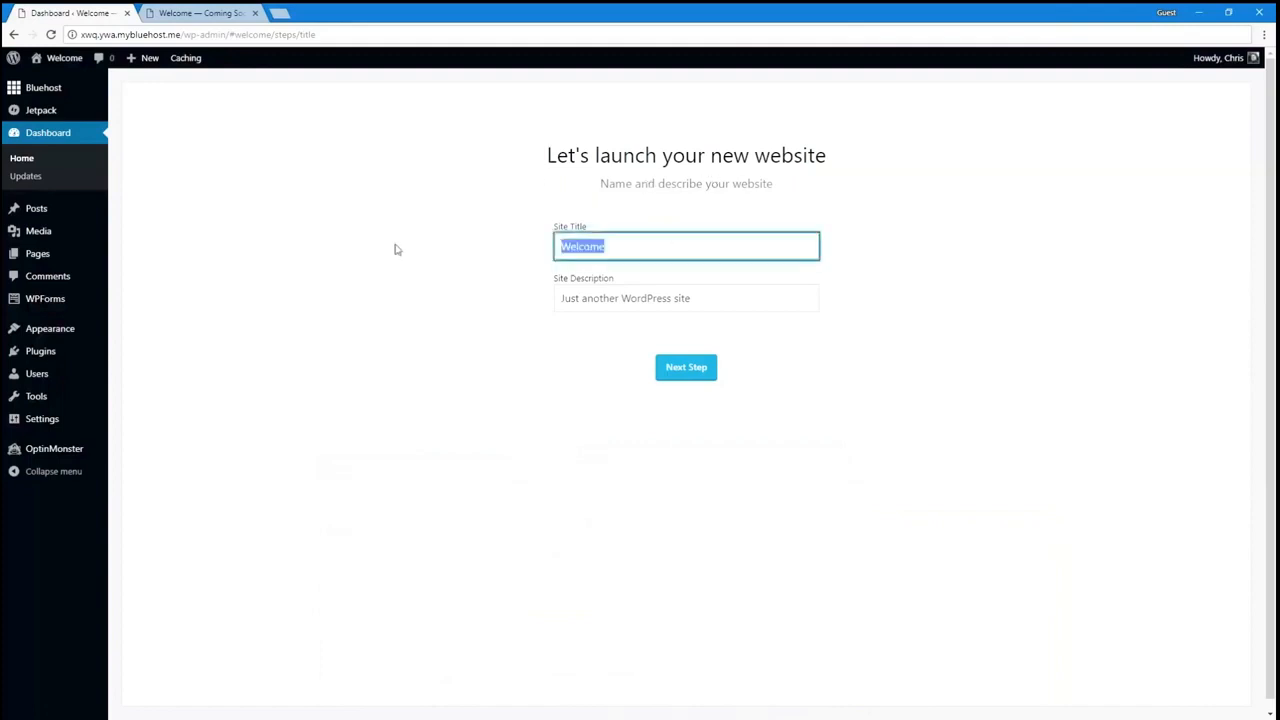
{"action": "type", "text": "Miles Photography"}
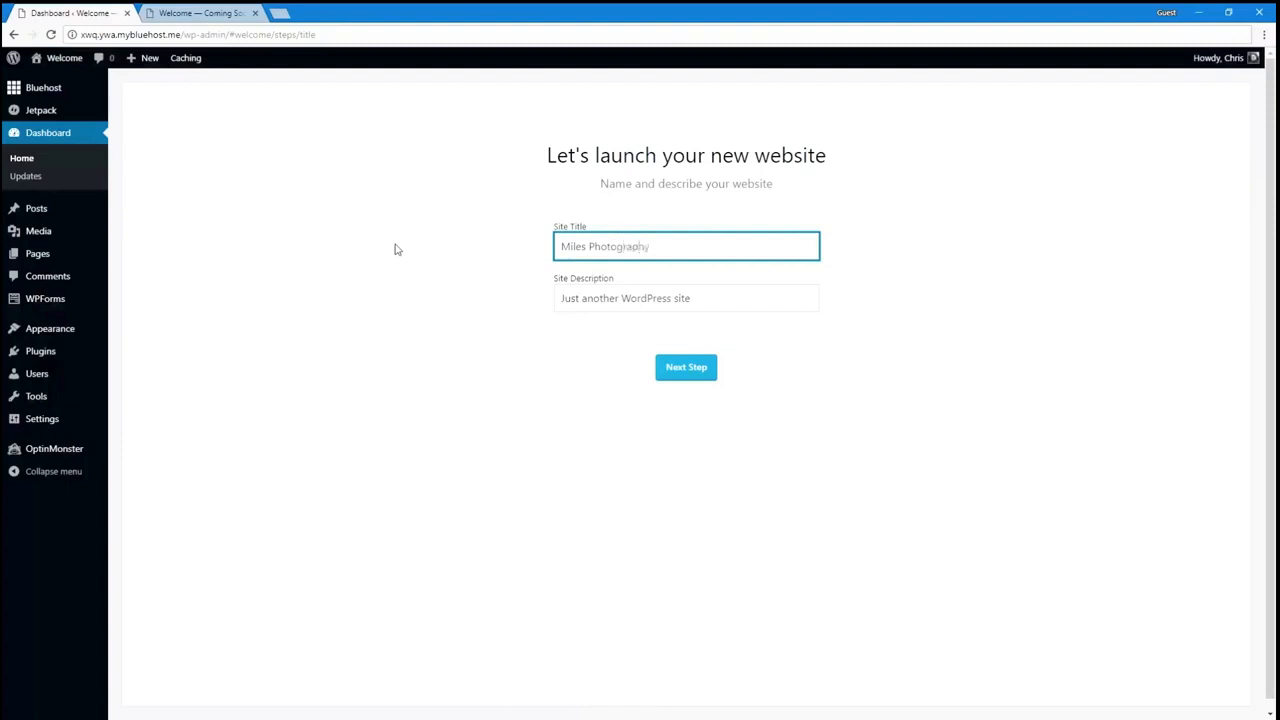
{"action": "key", "text": "Tab"}
{"action": "key", "text": "BackSpace"}
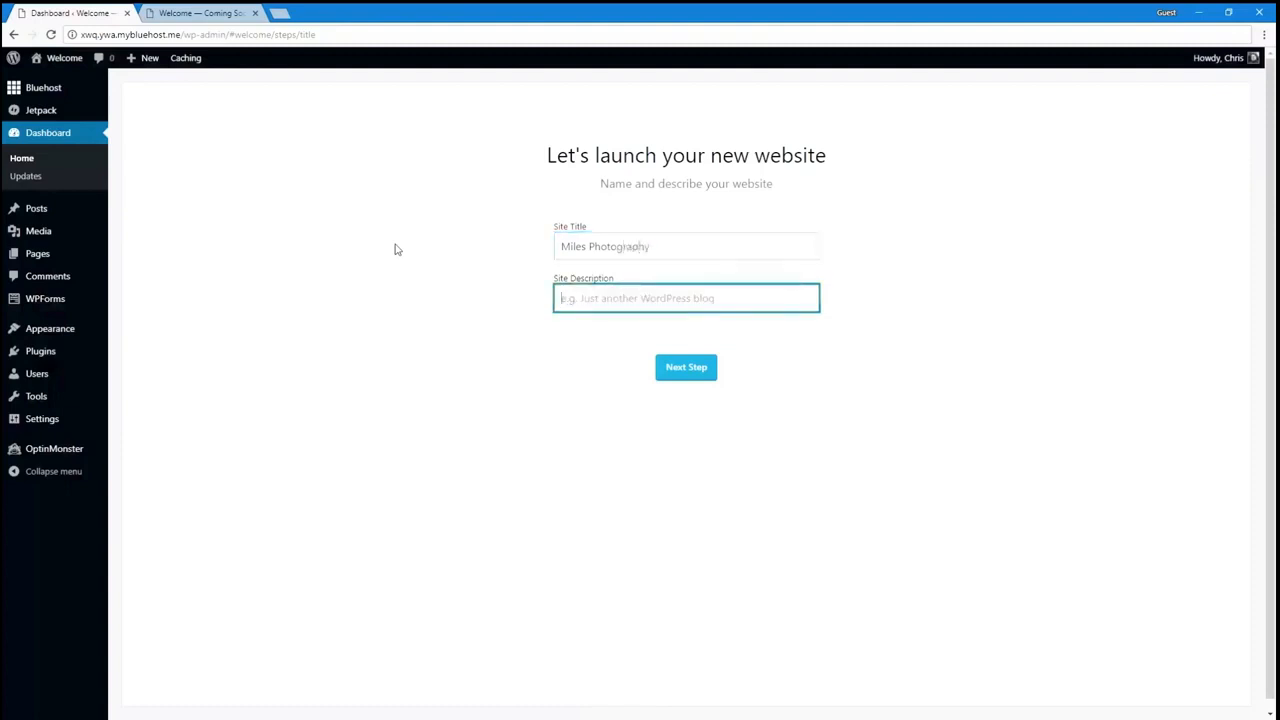
{"action": "type", "text": "Capture it all."}
{"action": "left_click", "coordinate": [395, 249]}
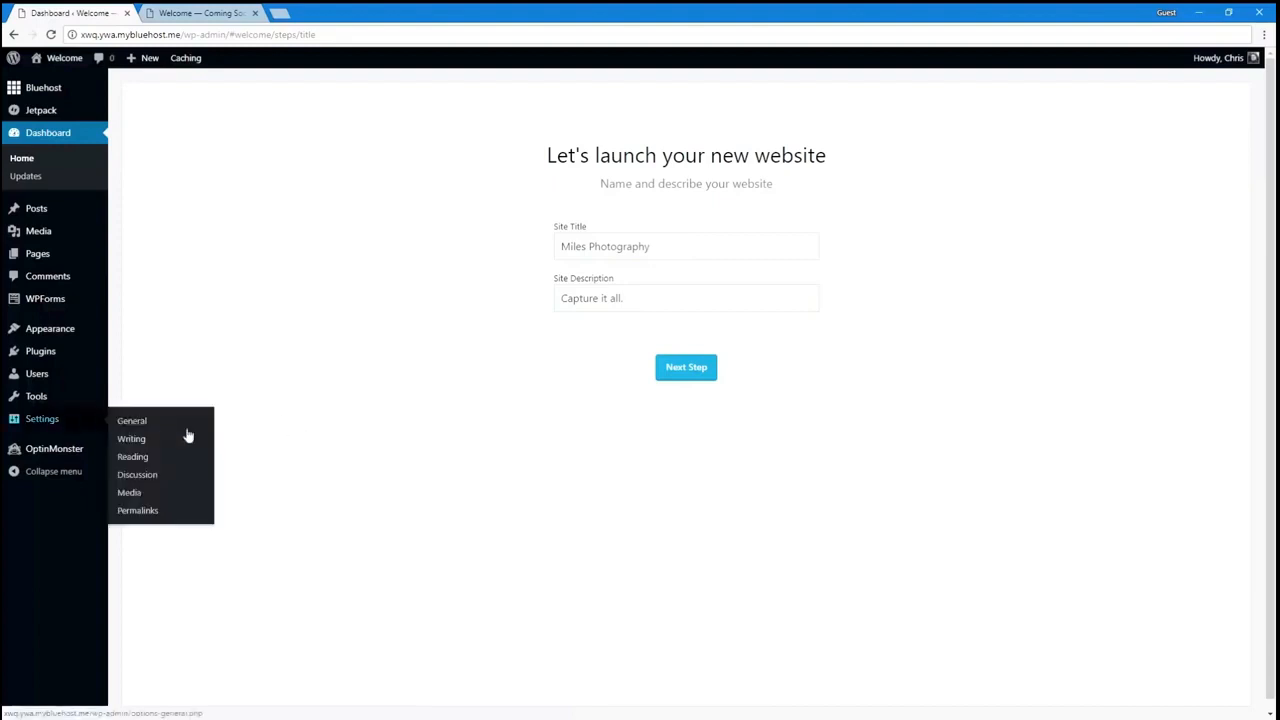
{"action": "left_click", "coordinate": [680, 369]}
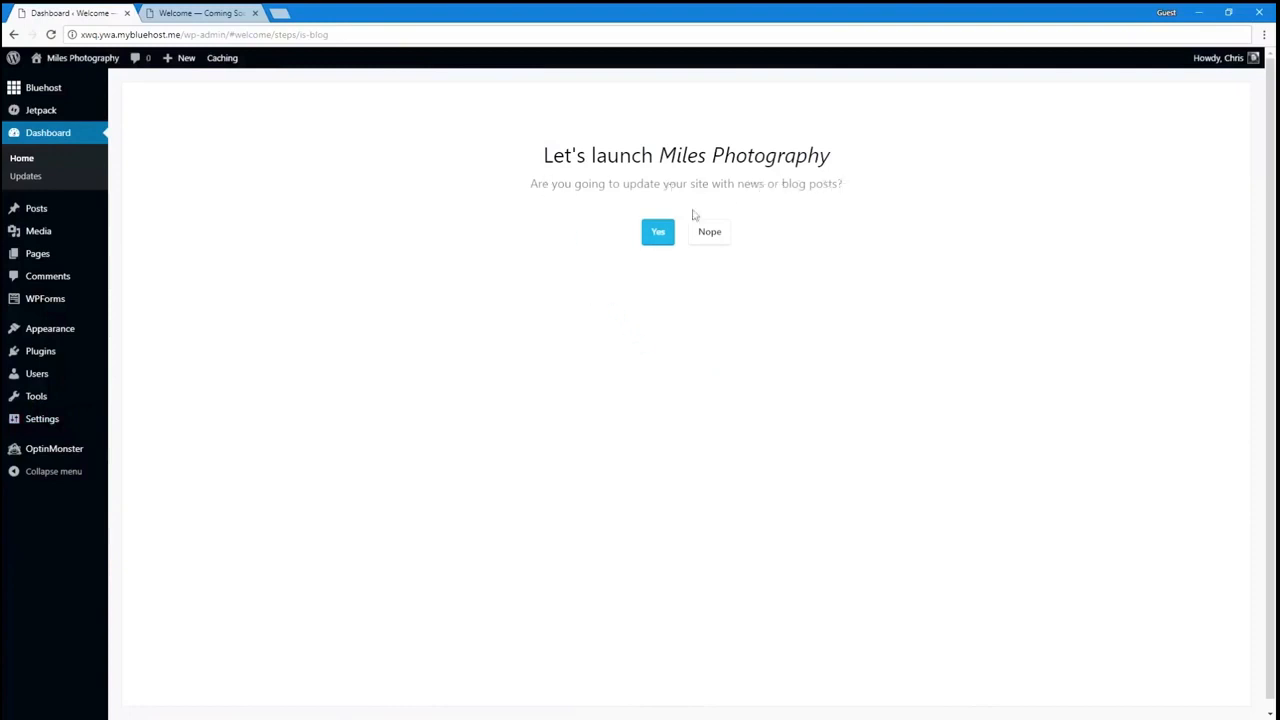
Step: Configure the site for news or blog posts, with a static welcome homepage and a starter Contact Us page
{"action": "left_click", "coordinate": [655, 231]}
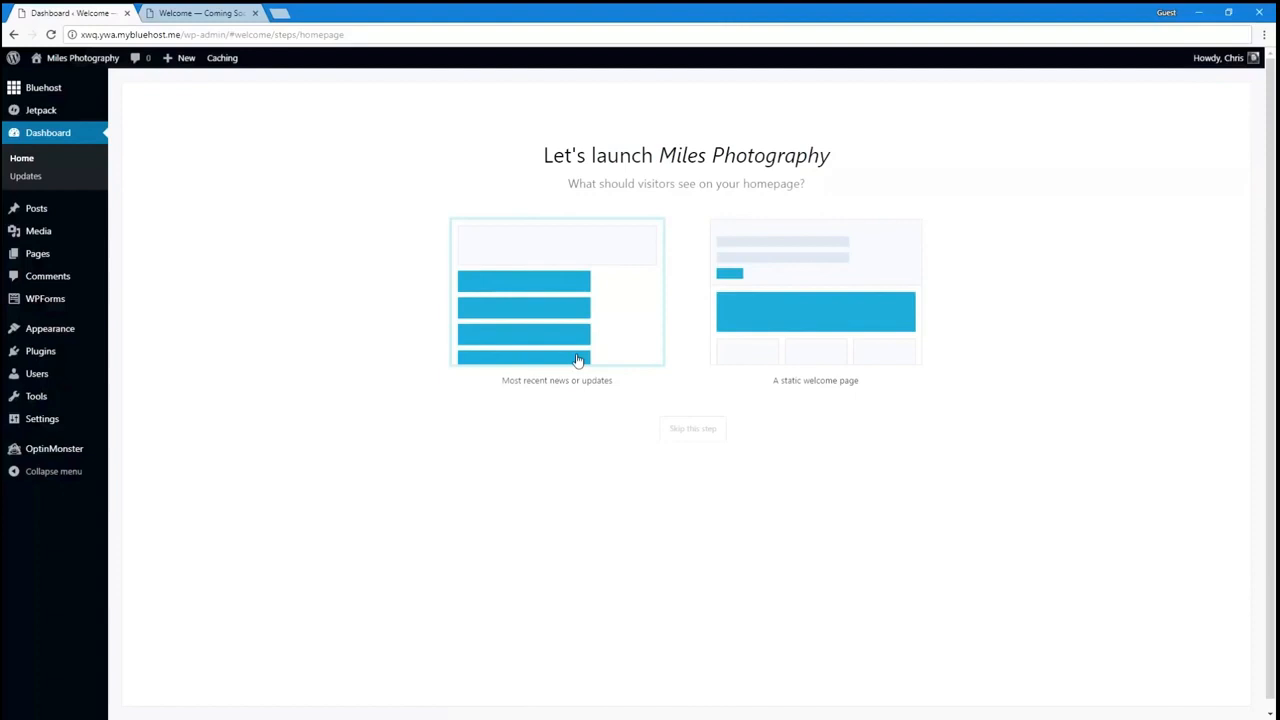
{"action": "left_click", "coordinate": [832, 335]}
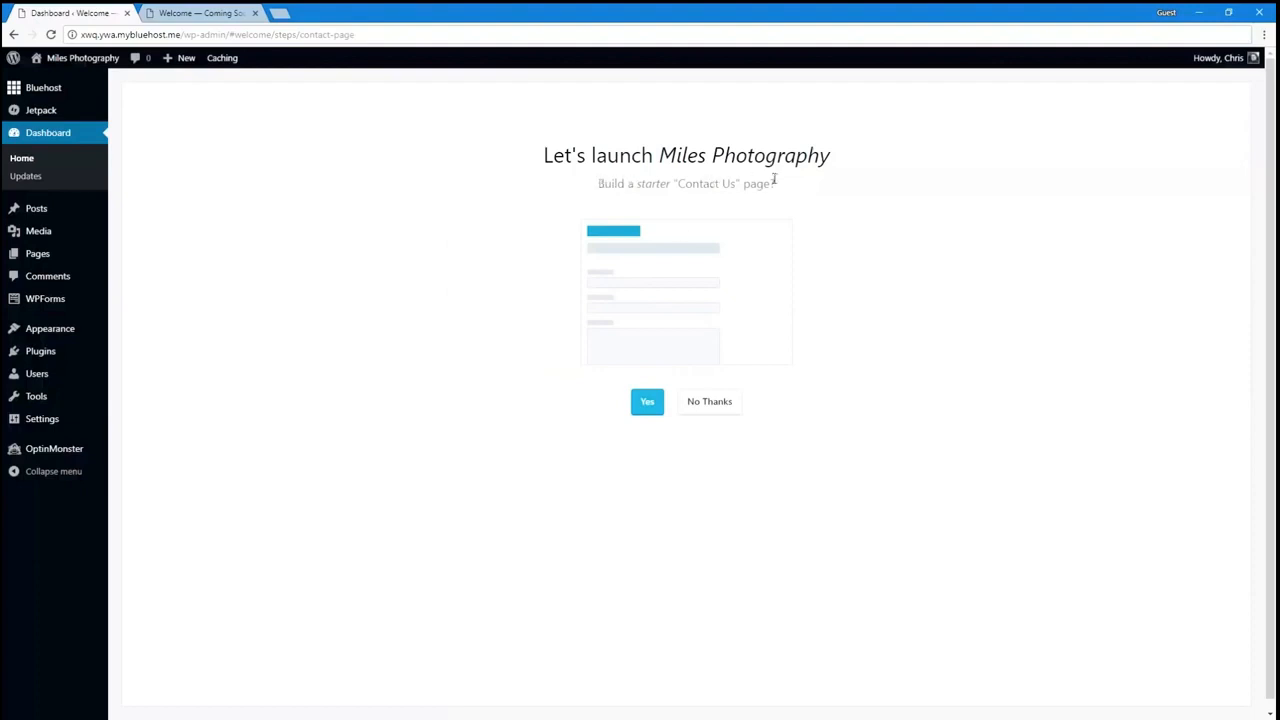
{"action": "left_click", "coordinate": [647, 403]}
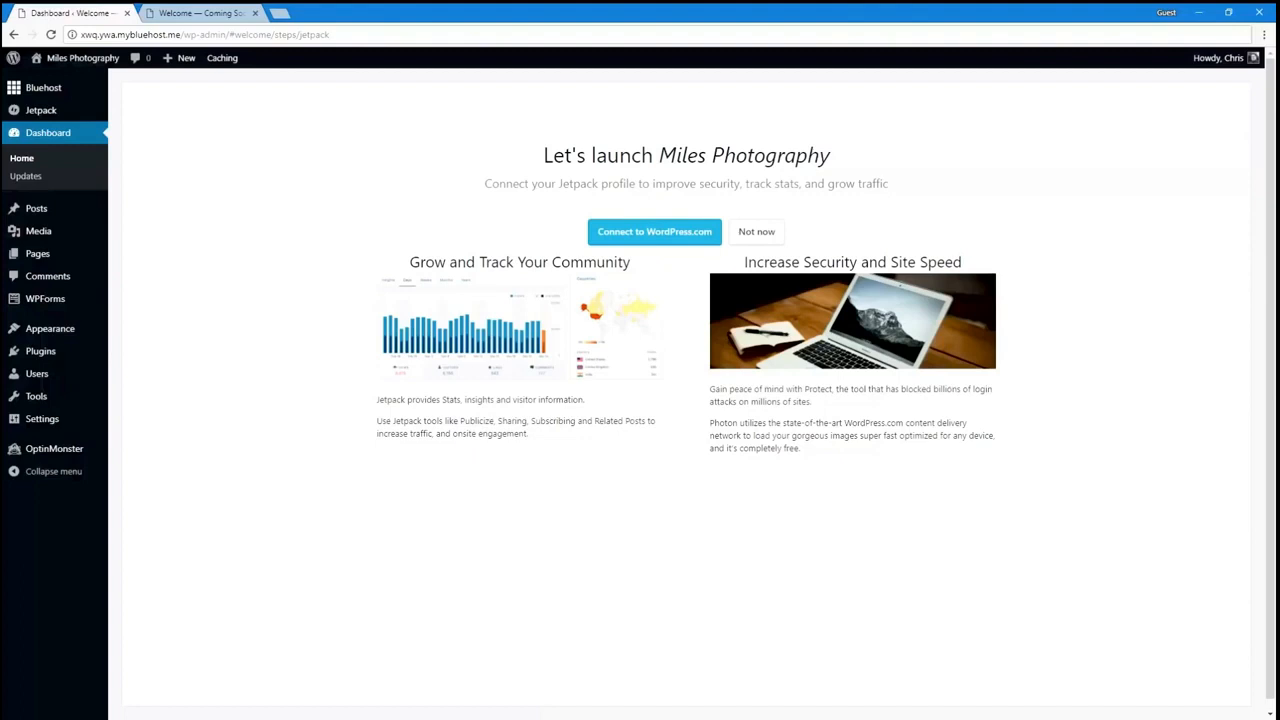
Step: Connect the site's Jetpack profile to WordPress.com and approve the connection
{"action": "left_click", "coordinate": [639, 238]}
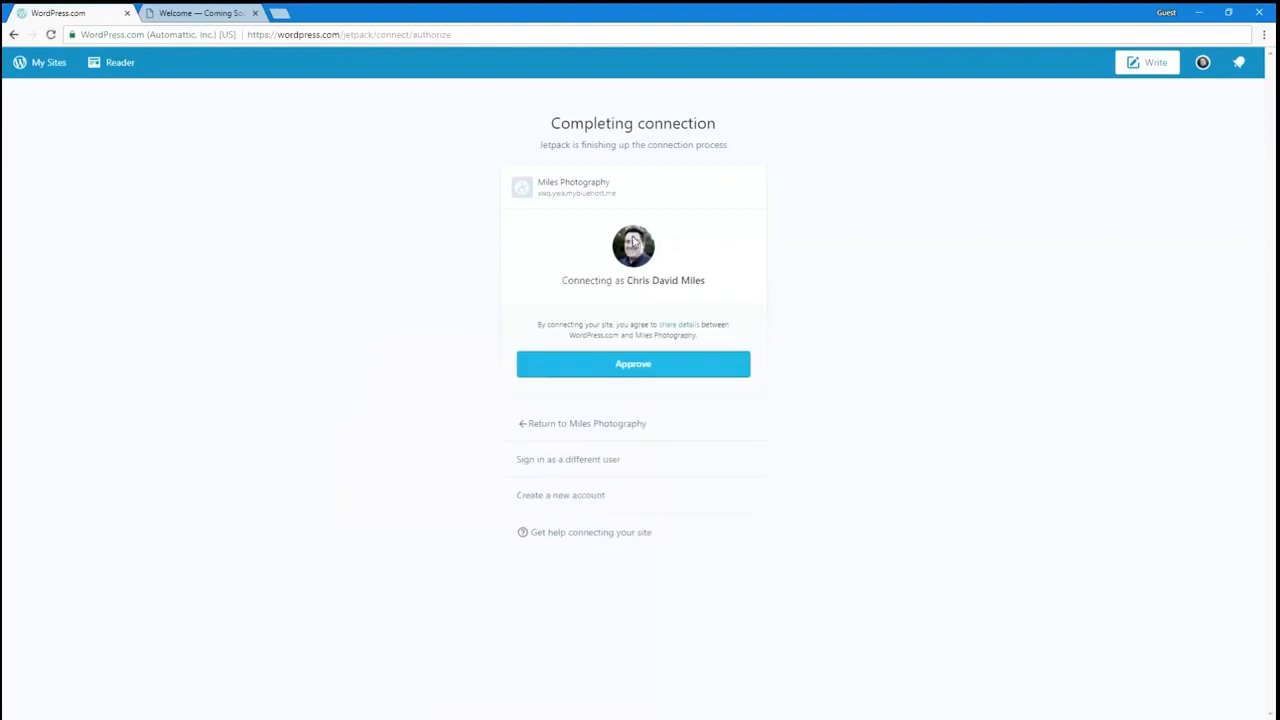
{"action": "left_click", "coordinate": [624, 377]}
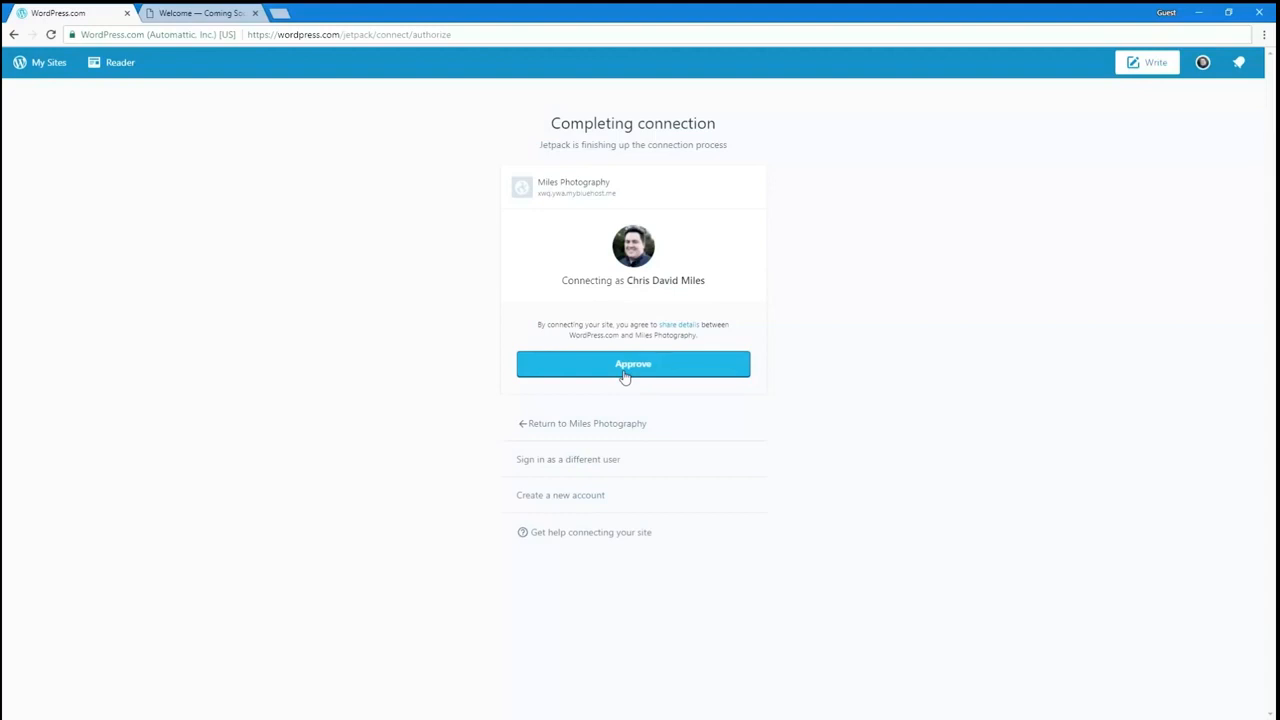
{"action": "left_click", "coordinate": [624, 372]}
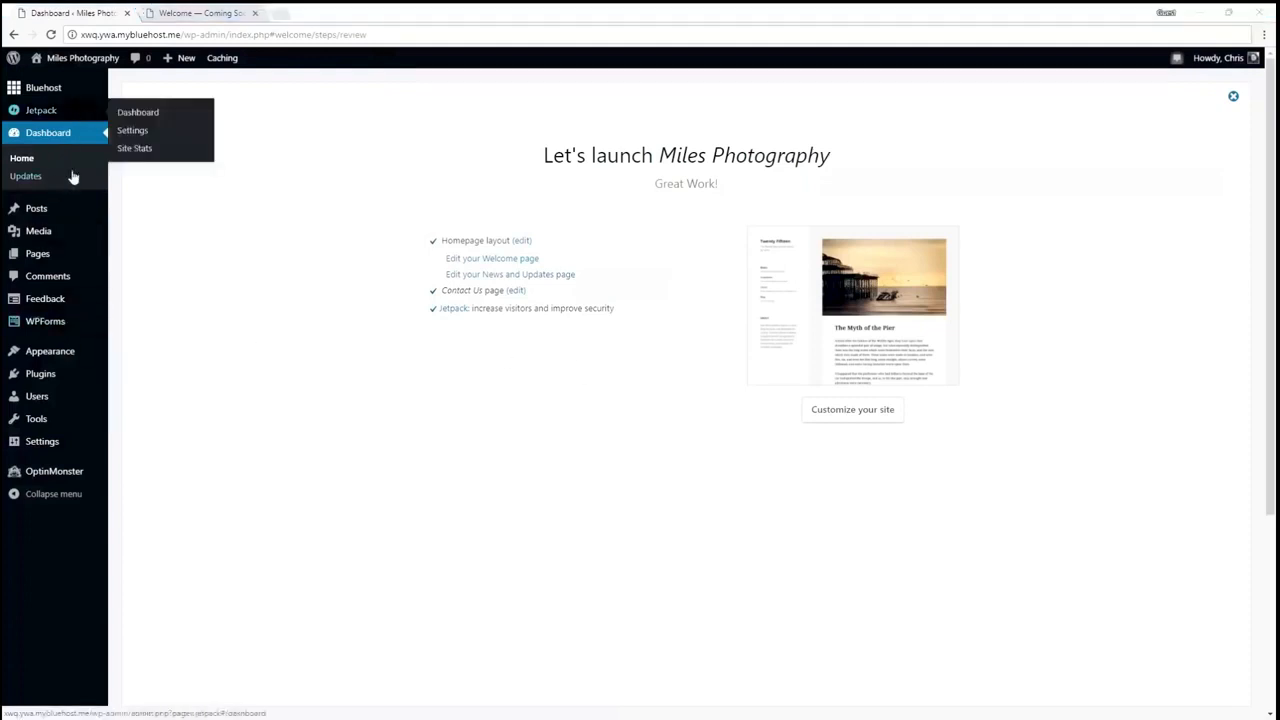
Step: Review the Bluehost home page in the WordPress admin, including the option to launch the site
{"action": "mouse_move", "coordinate": [64, 210]}
{"action": "left_click", "coordinate": [36, 92]}
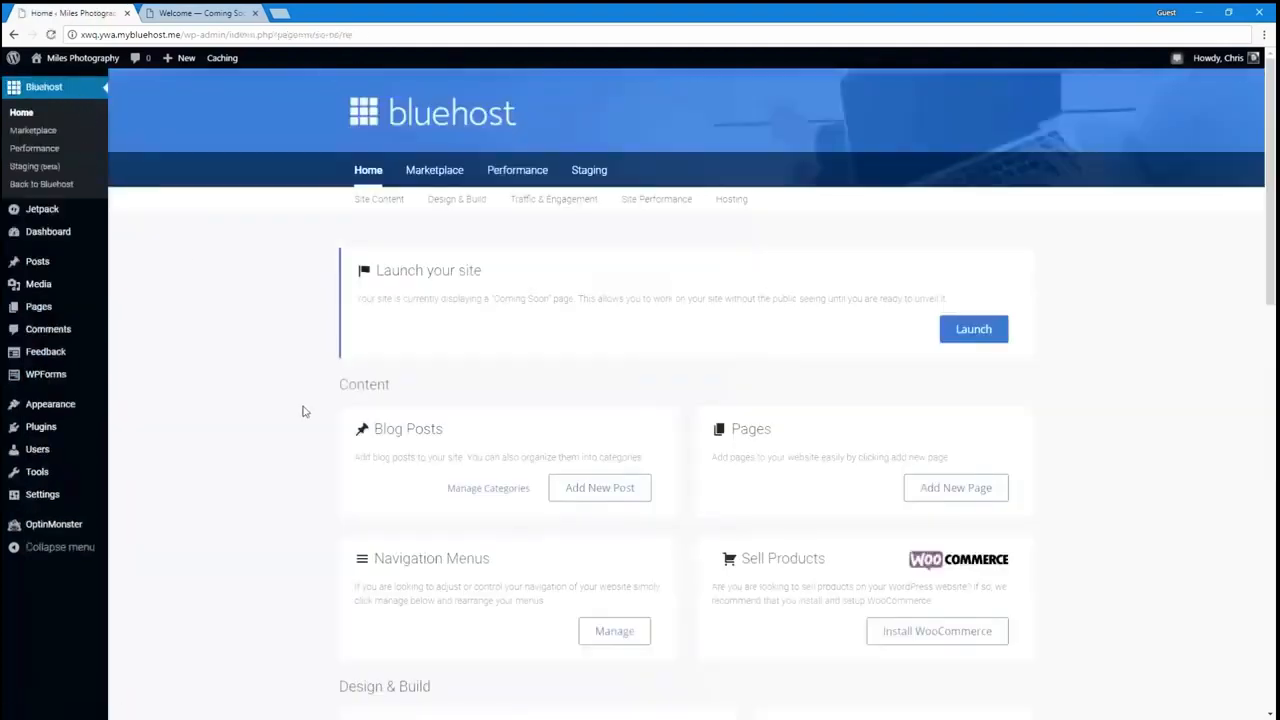
{"action": "scroll", "coordinate": [306, 412], "scroll_direction": "down", "scroll_amount": 12}
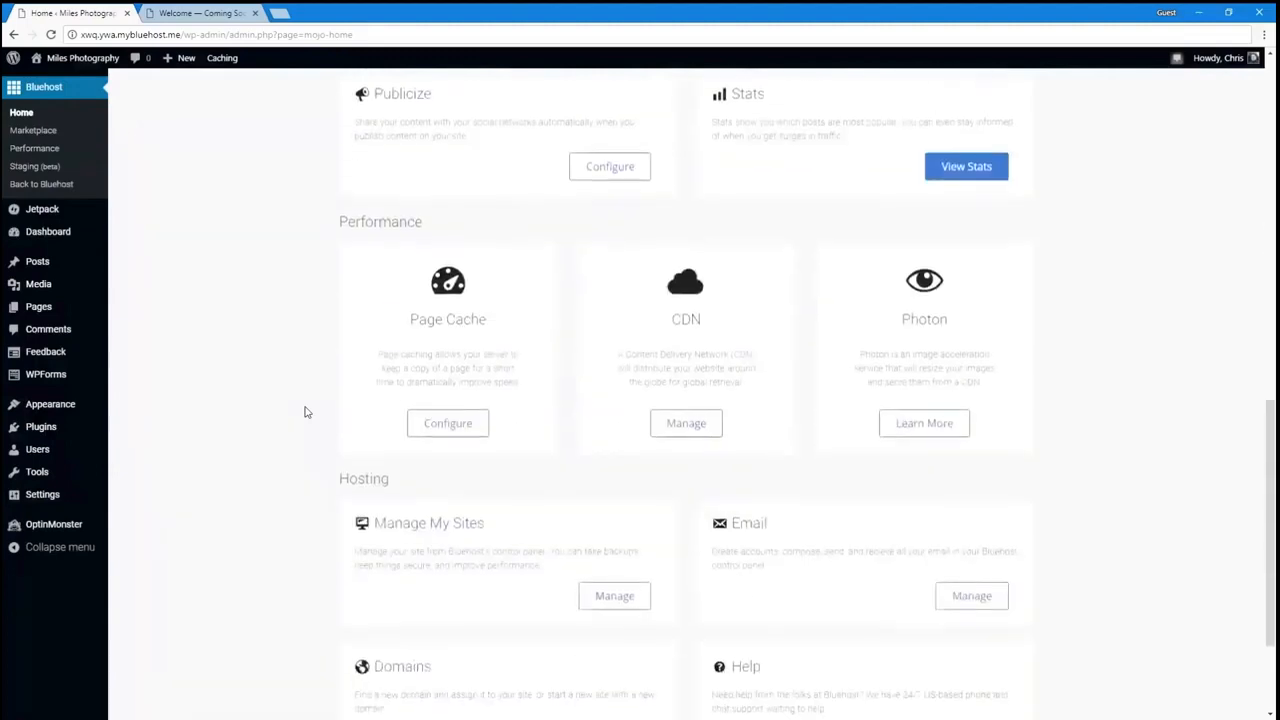
{"action": "scroll", "coordinate": [306, 412], "scroll_direction": "up", "scroll_amount": 5}
{"action": "scroll", "coordinate": [306, 412], "scroll_direction": "up", "scroll_amount": 7}
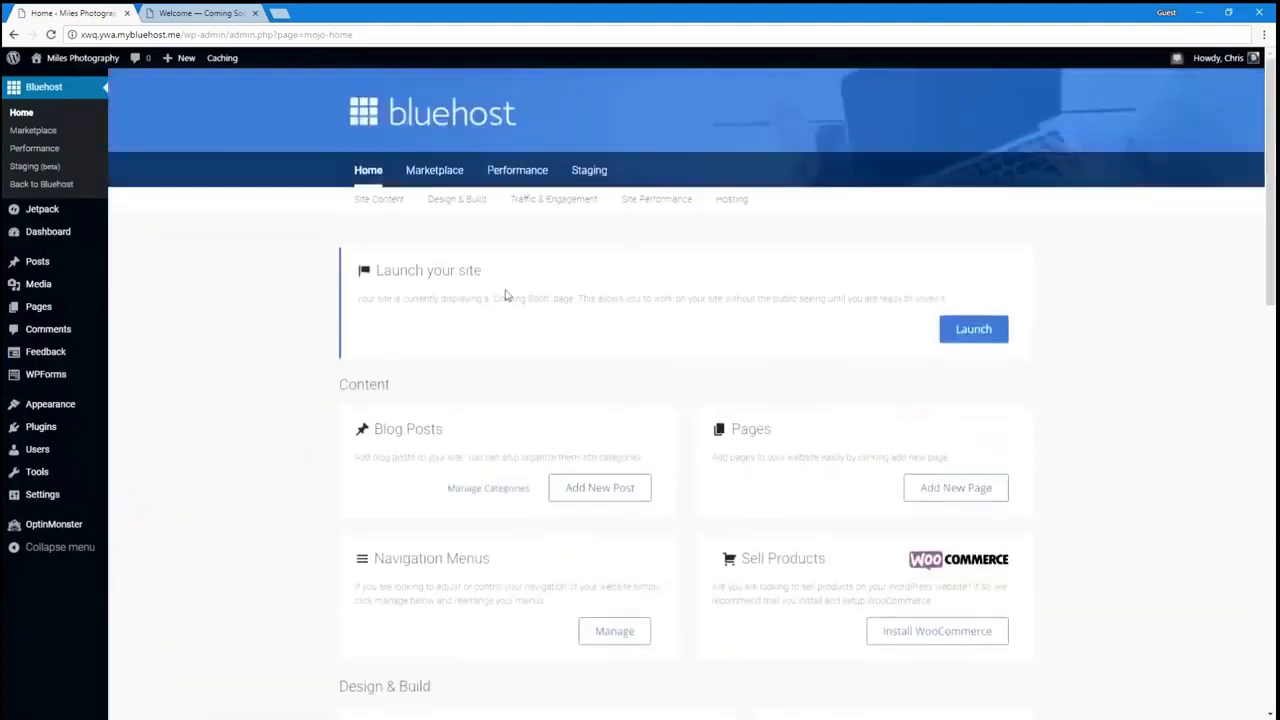
{"action": "left_click_drag", "start_coordinate": [386, 272], "coordinate": [948, 297]}
{"action": "left_click", "coordinate": [948, 297]}
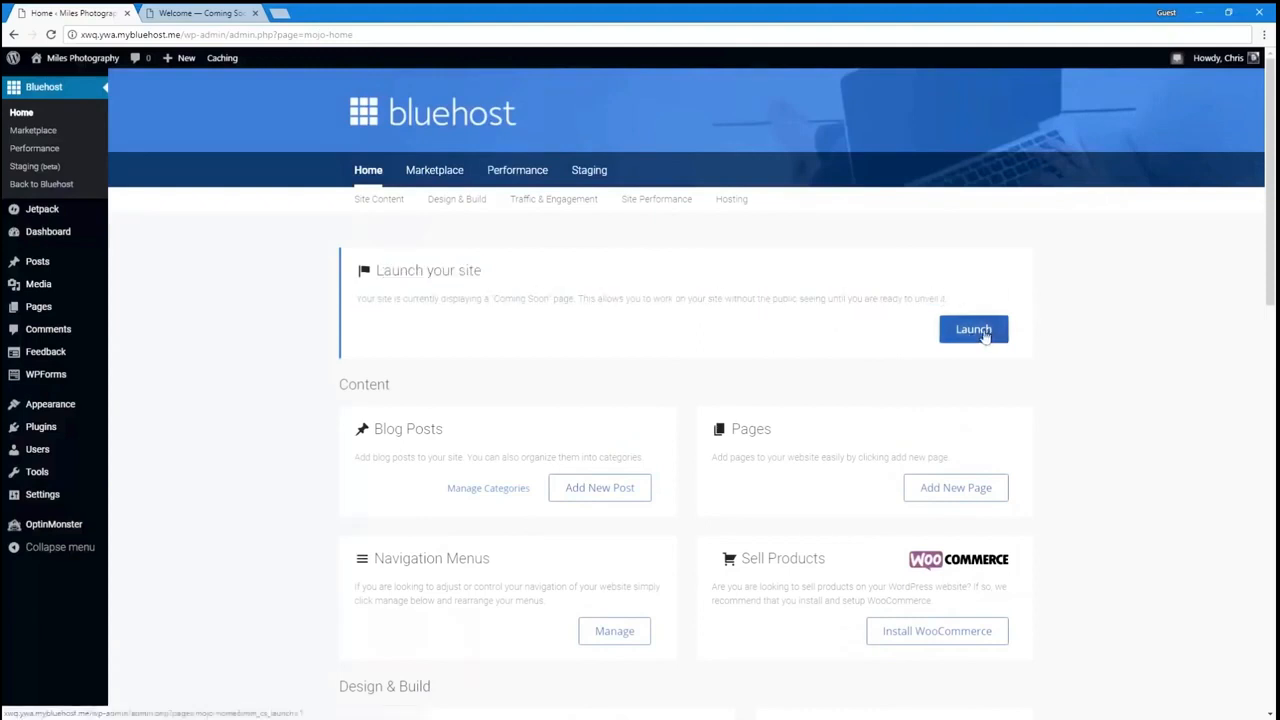
Step: Compare the public Coming Soon page with the logged-in site view, opening the site in a new tab and reloading it
{"action": "left_click", "coordinate": [197, 12]}
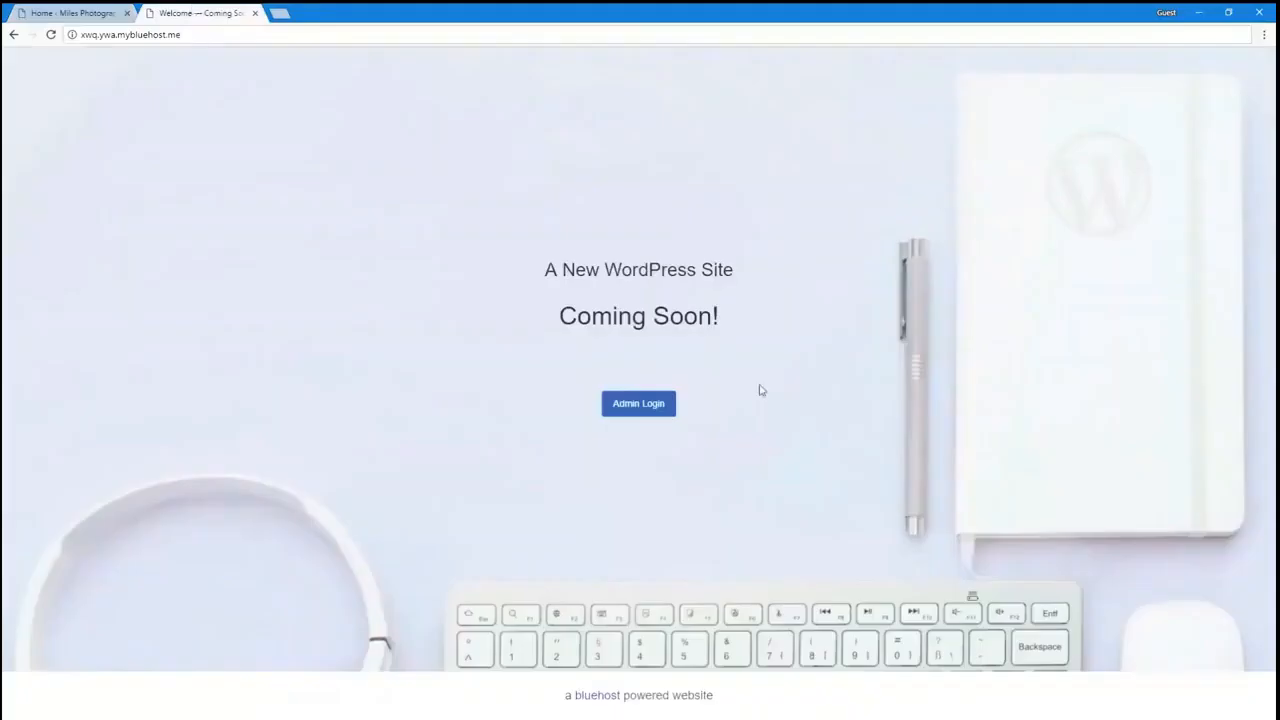
{"action": "left_click", "coordinate": [90, 12]}
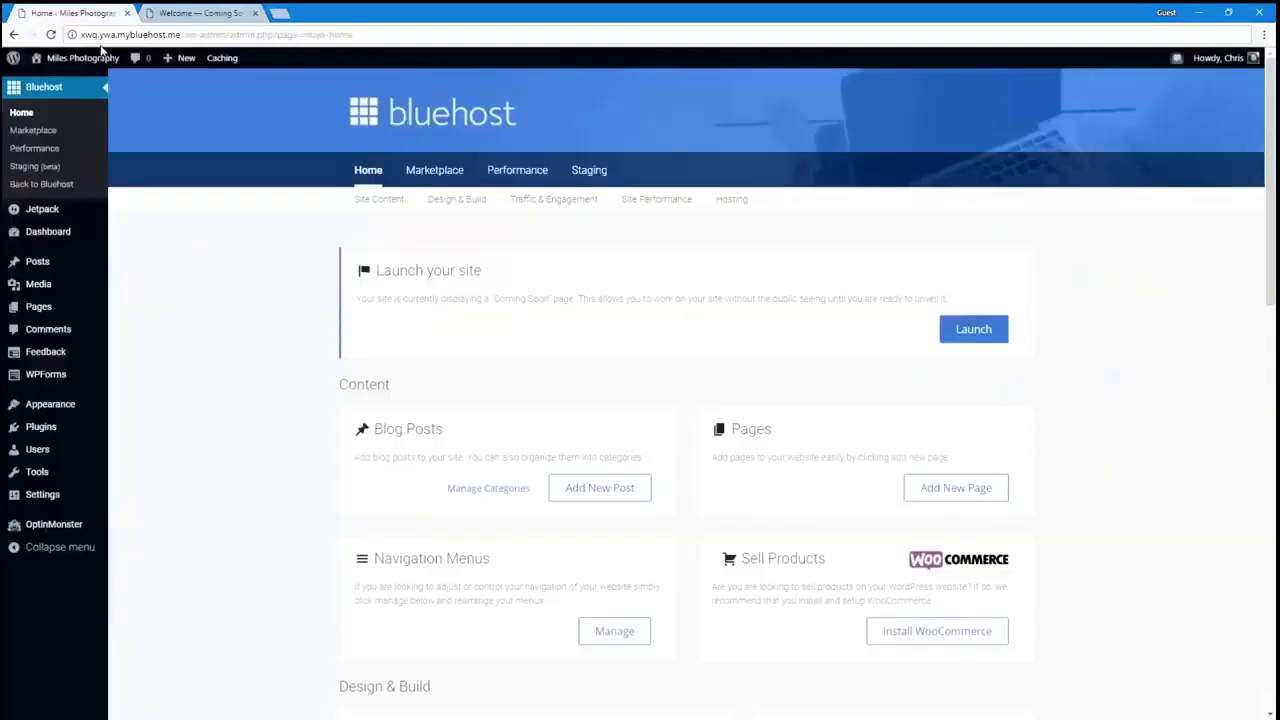
{"action": "middle_click", "coordinate": [85, 58]}
{"action": "mouse_move", "coordinate": [80, 62]}
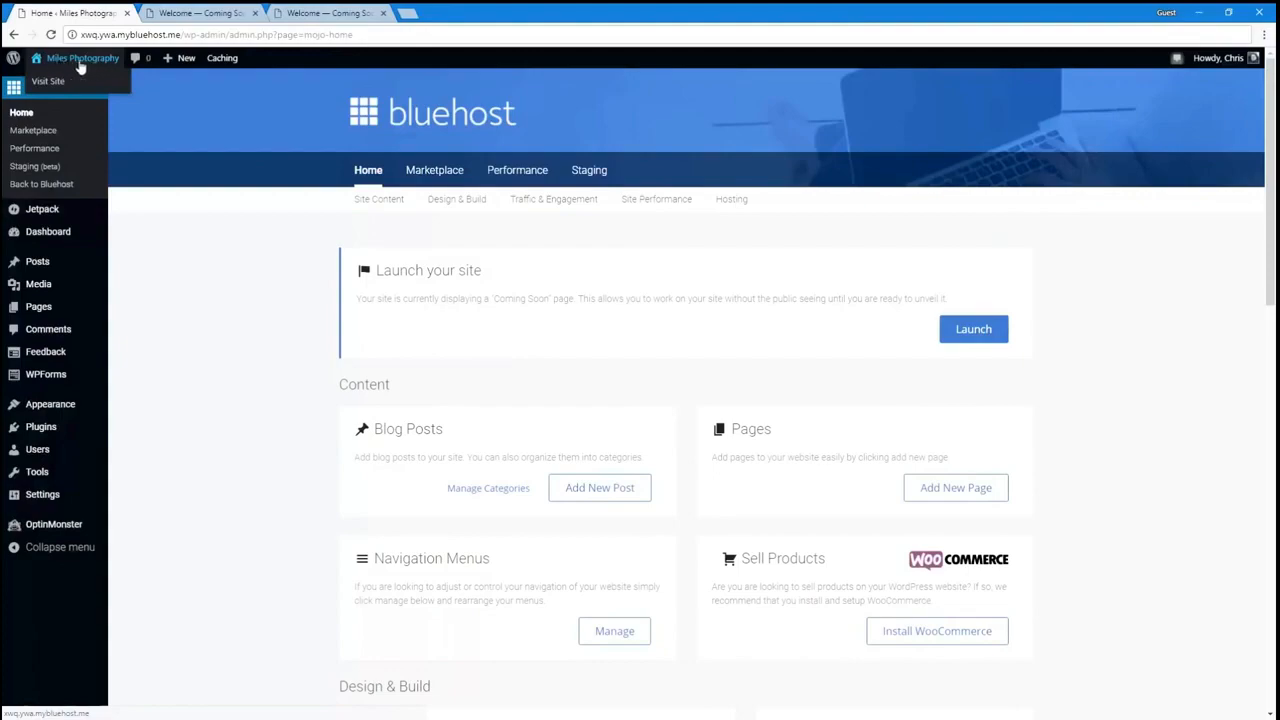
{"action": "left_click", "coordinate": [168, 16]}
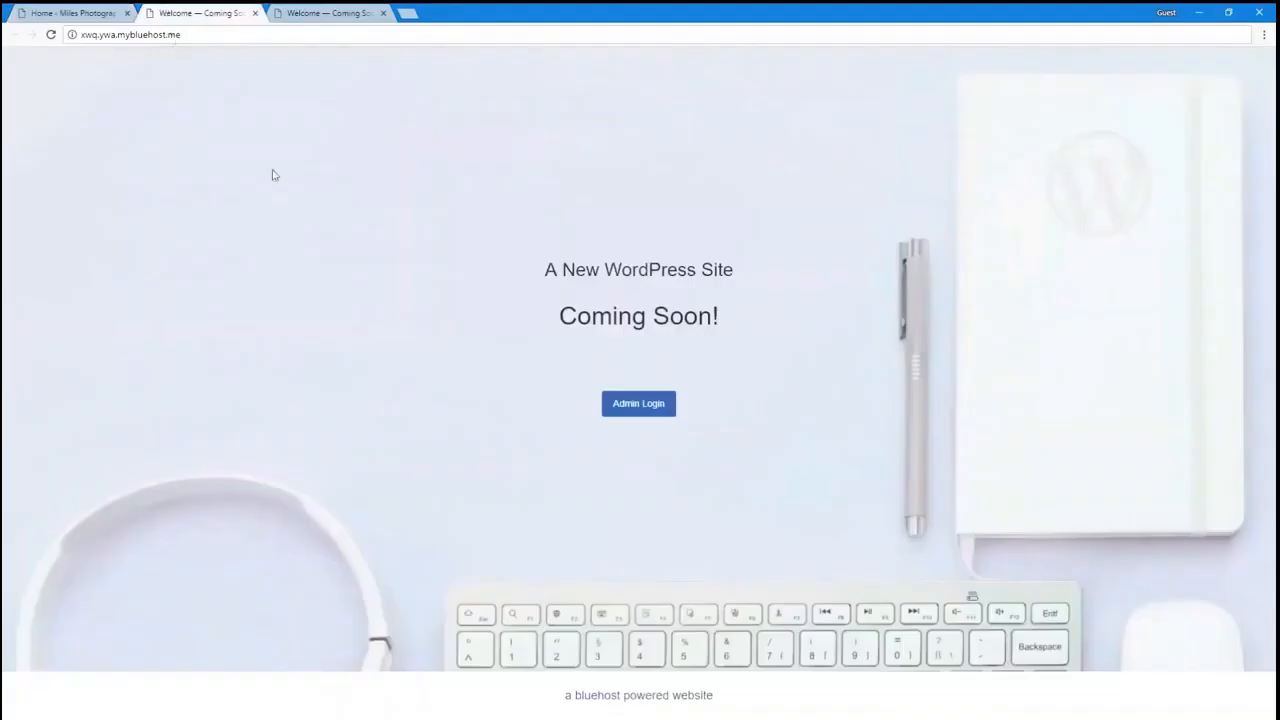
{"action": "key", "text": "F5"}
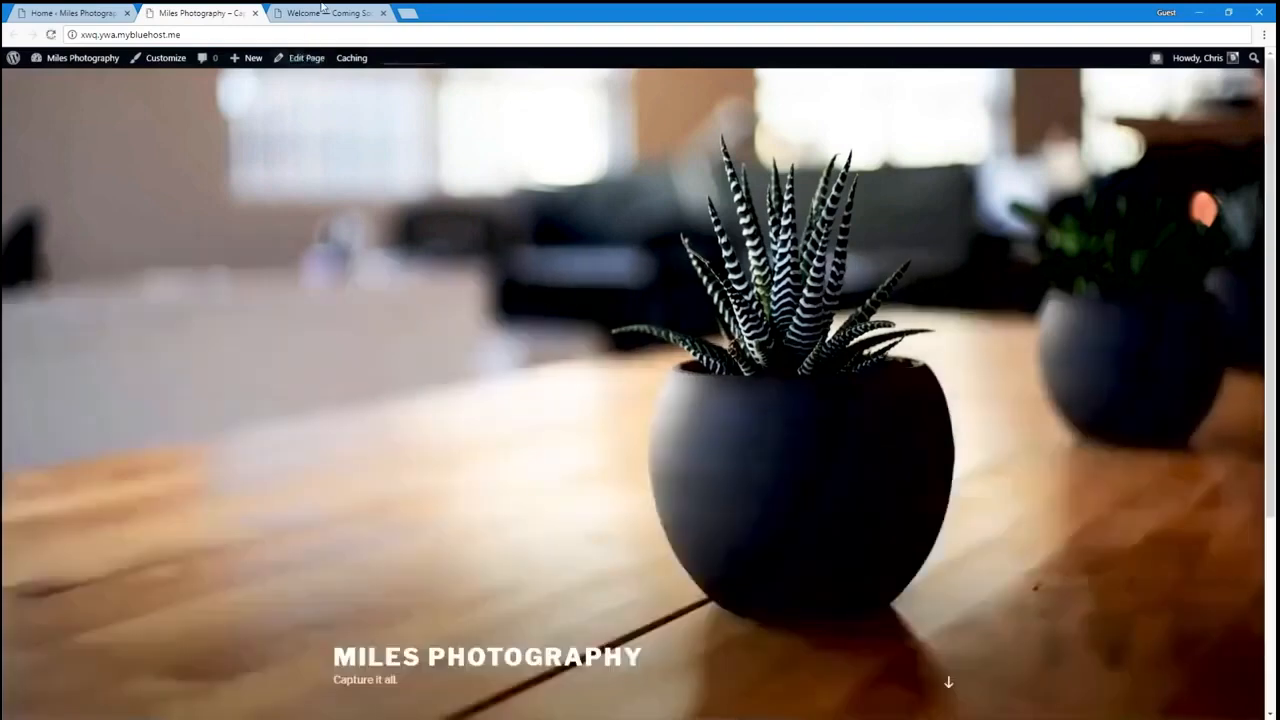
{"action": "left_click", "coordinate": [323, 11]}
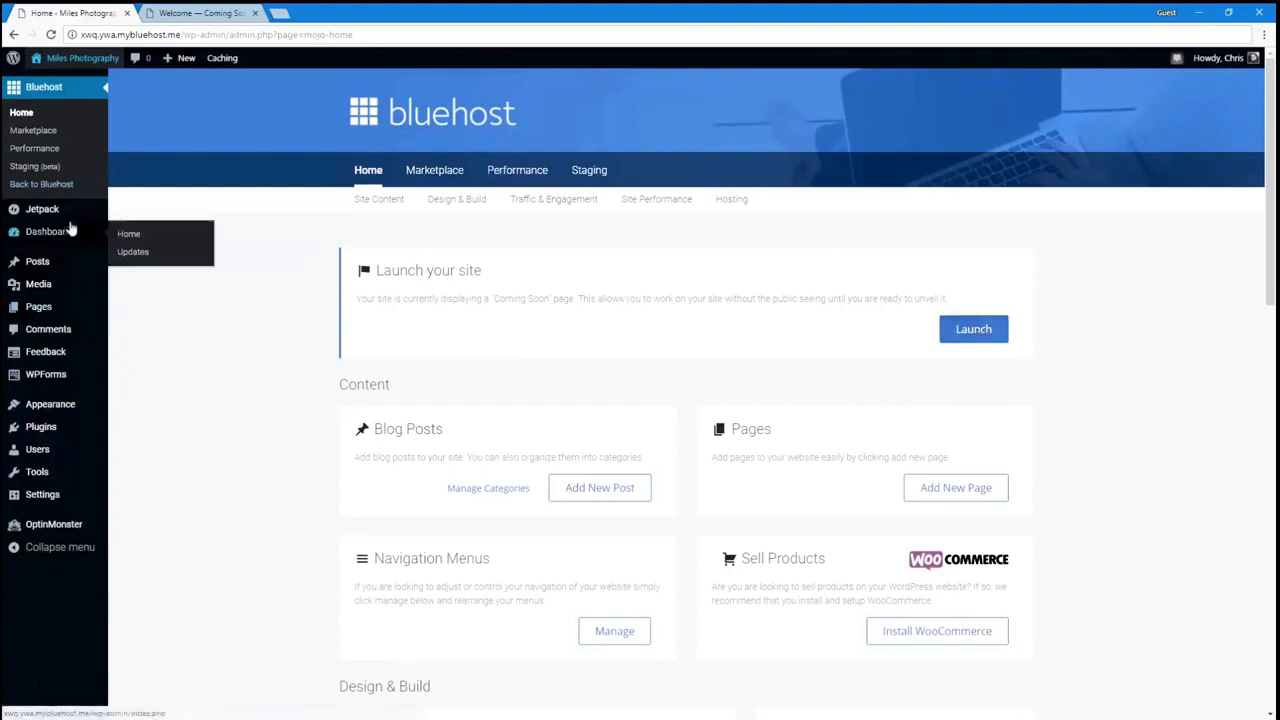
Step: Return to the WordPress dashboard and submit the business's street address, city, state and ZIP code in the setup wizard
{"action": "left_click", "coordinate": [33, 230]}
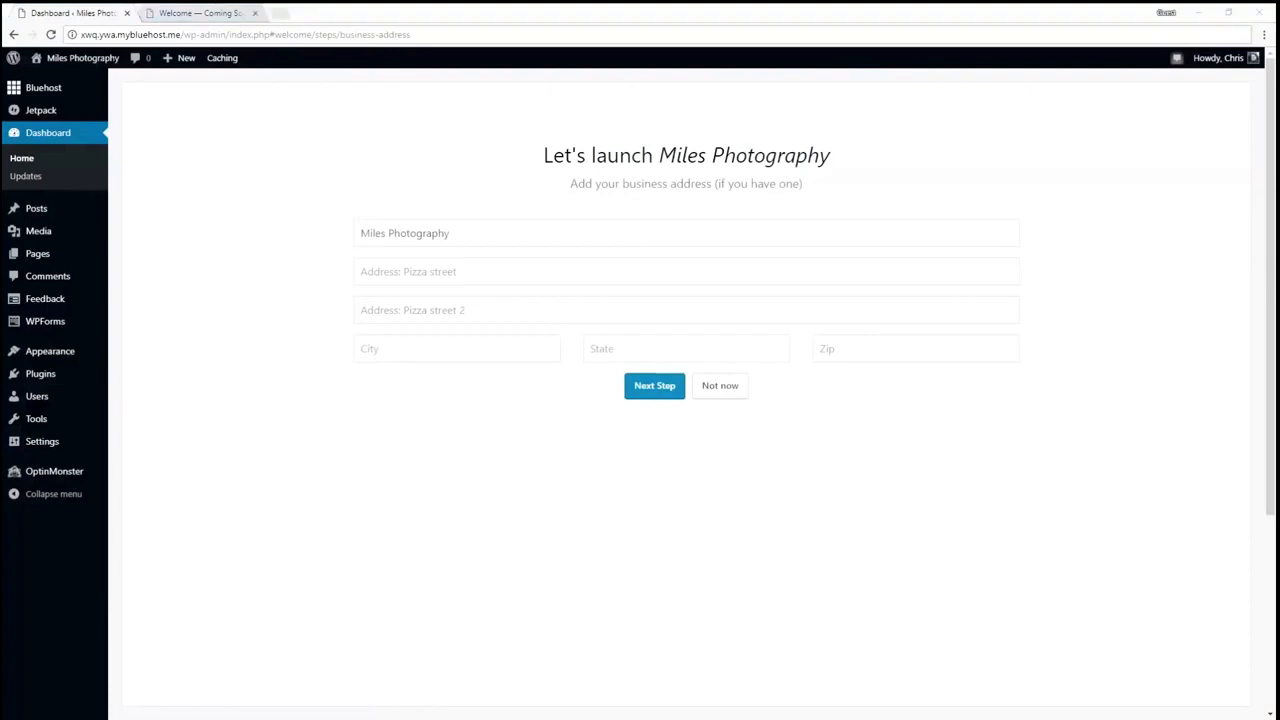
{"action": "left_click", "coordinate": [501, 277]}
{"action": "type", "text": "123 Cherry St."}
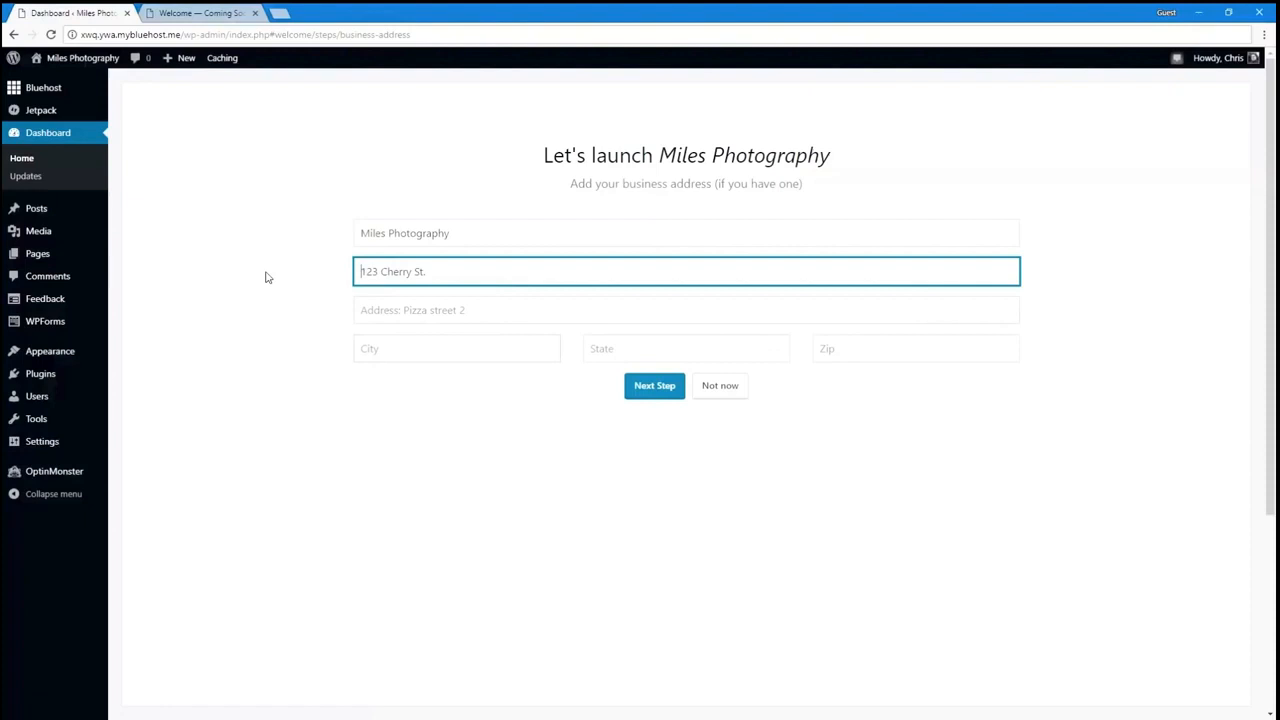
{"action": "left_click", "coordinate": [384, 342]}
{"action": "type", "text": "Provo"}
{"action": "key", "text": "Tab"}
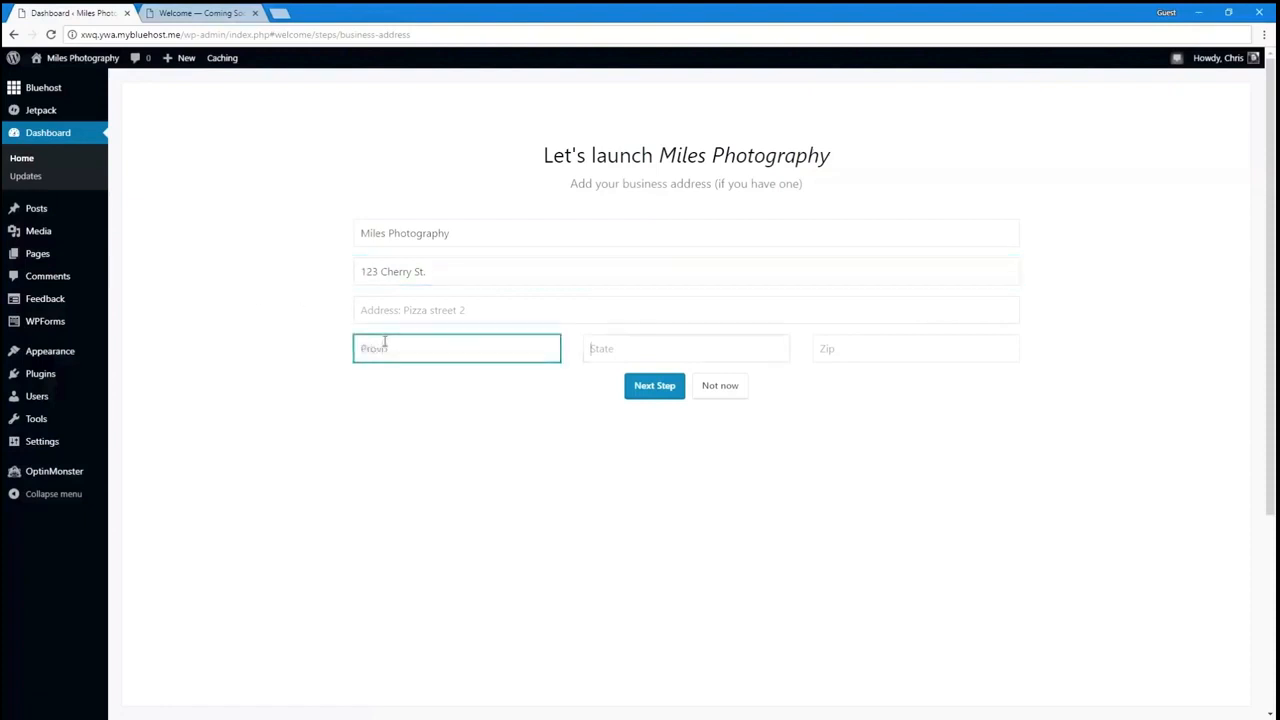
{"action": "type", "text": "UT"}
{"action": "key", "text": "Tab"}
{"action": "type", "text": "846"}
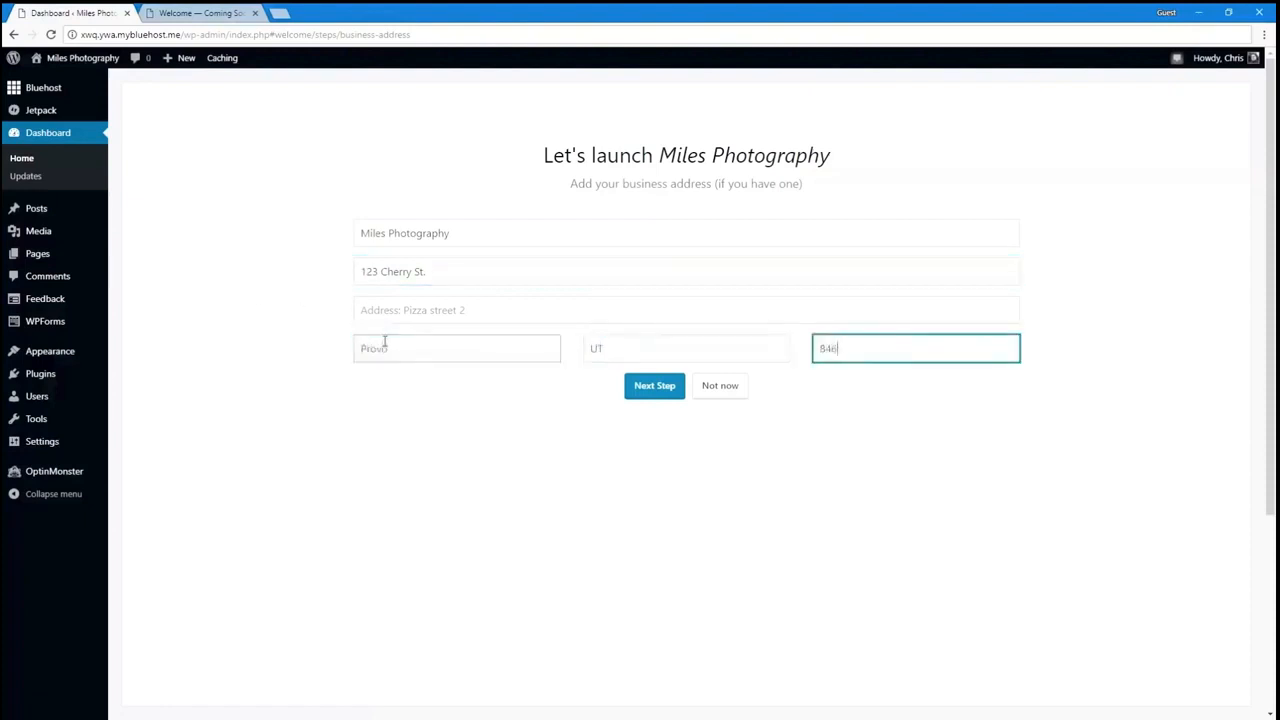
{"action": "type", "text": "04"}
{"action": "left_click", "coordinate": [641, 388]}
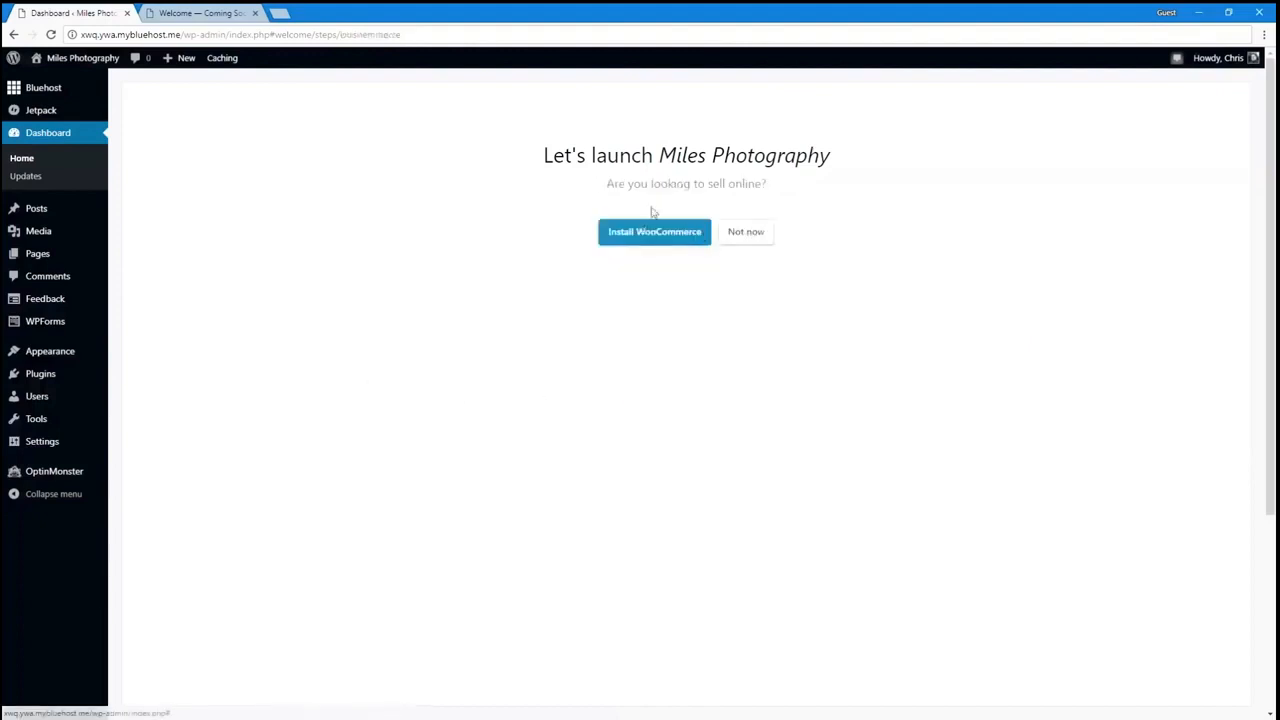
Step: Decline the WooCommerce installation for selling online and finish the setup wizard
{"action": "left_click_drag", "start_coordinate": [610, 183], "coordinate": [792, 176]}
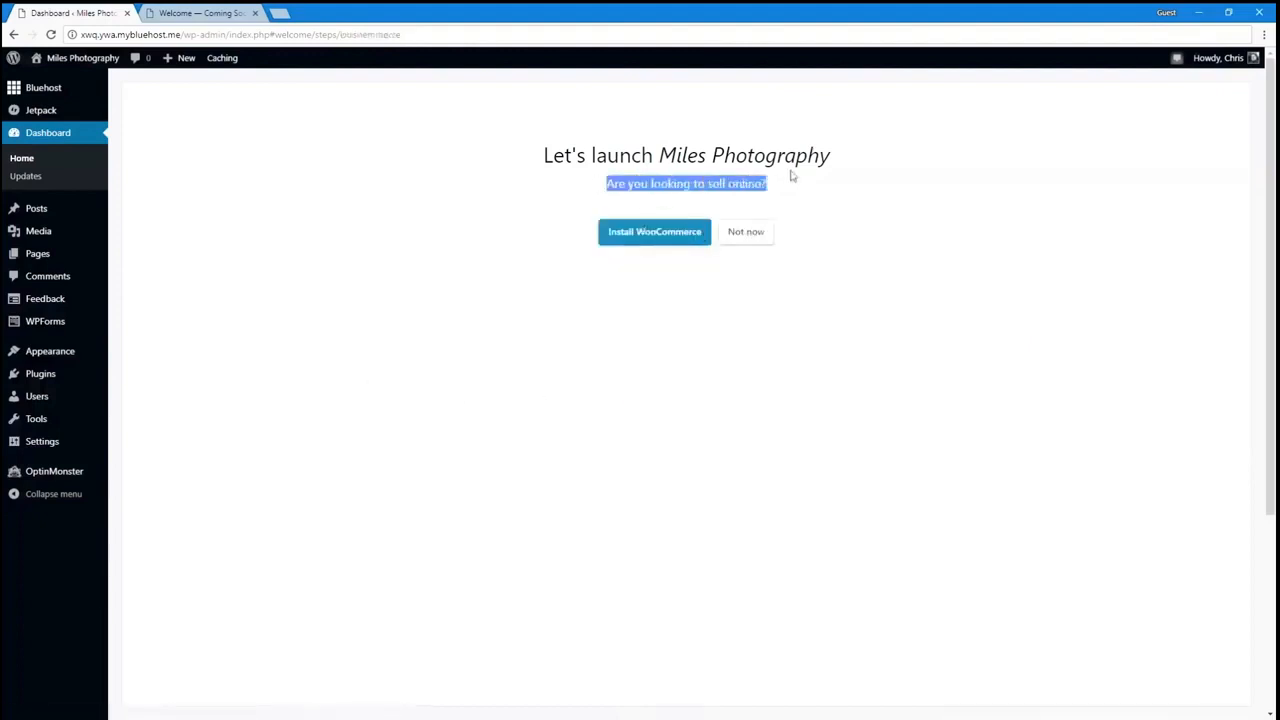
{"action": "left_click", "coordinate": [780, 177]}
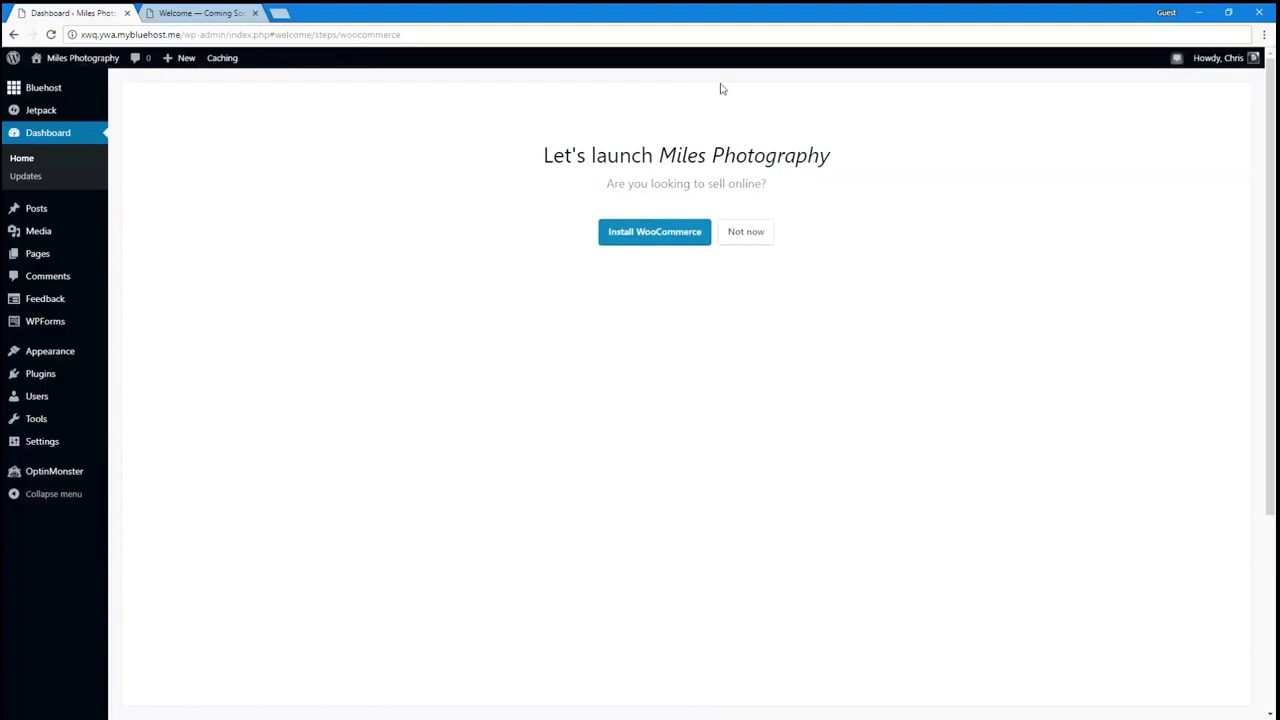
{"action": "left_click", "coordinate": [729, 243]}
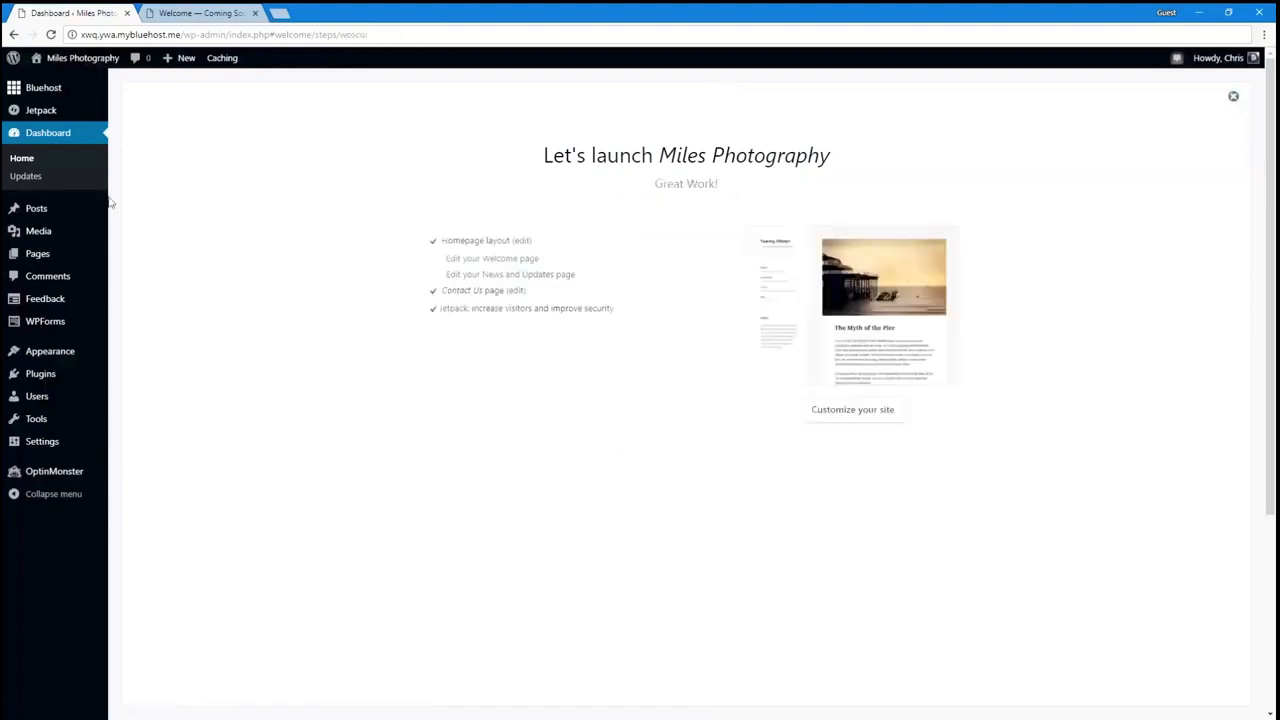
Step: Replace the Home page's placeholder text with a short photographer introduction inviting event and portrait enquiries, and update the page
{"action": "mouse_move", "coordinate": [91, 223]}
{"action": "left_click", "coordinate": [68, 207]}
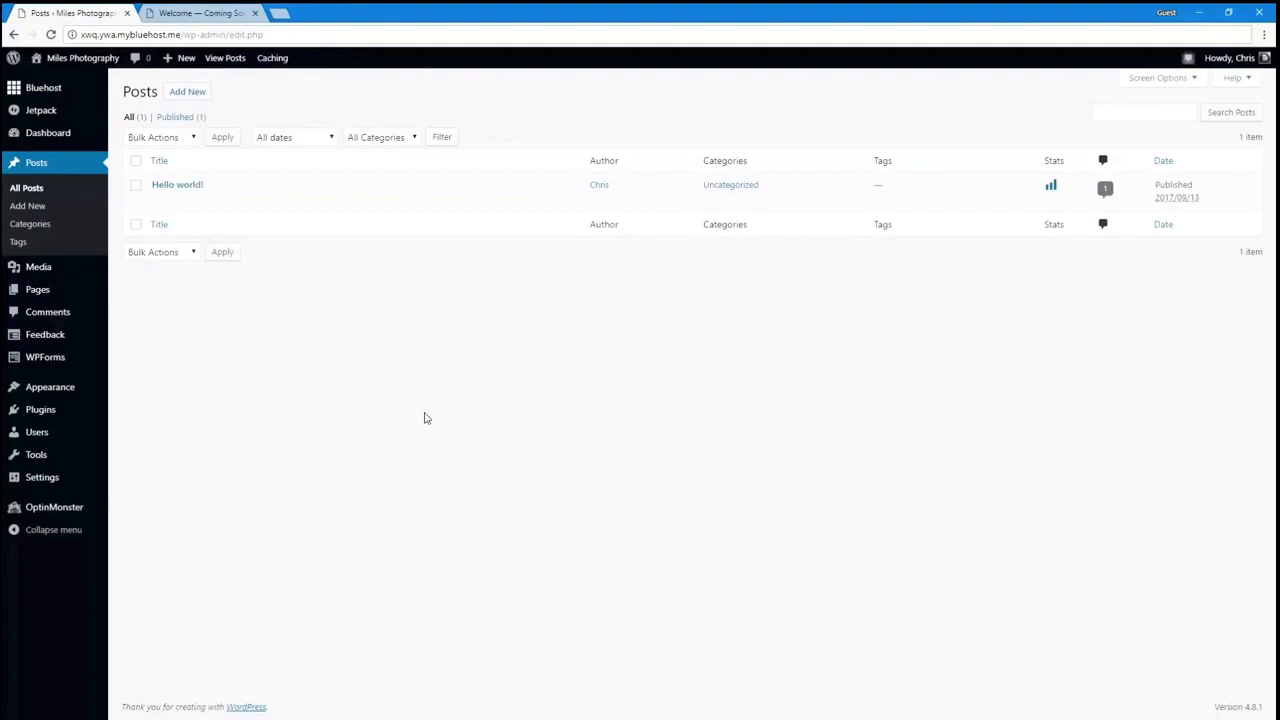
{"action": "left_click", "coordinate": [55, 302]}
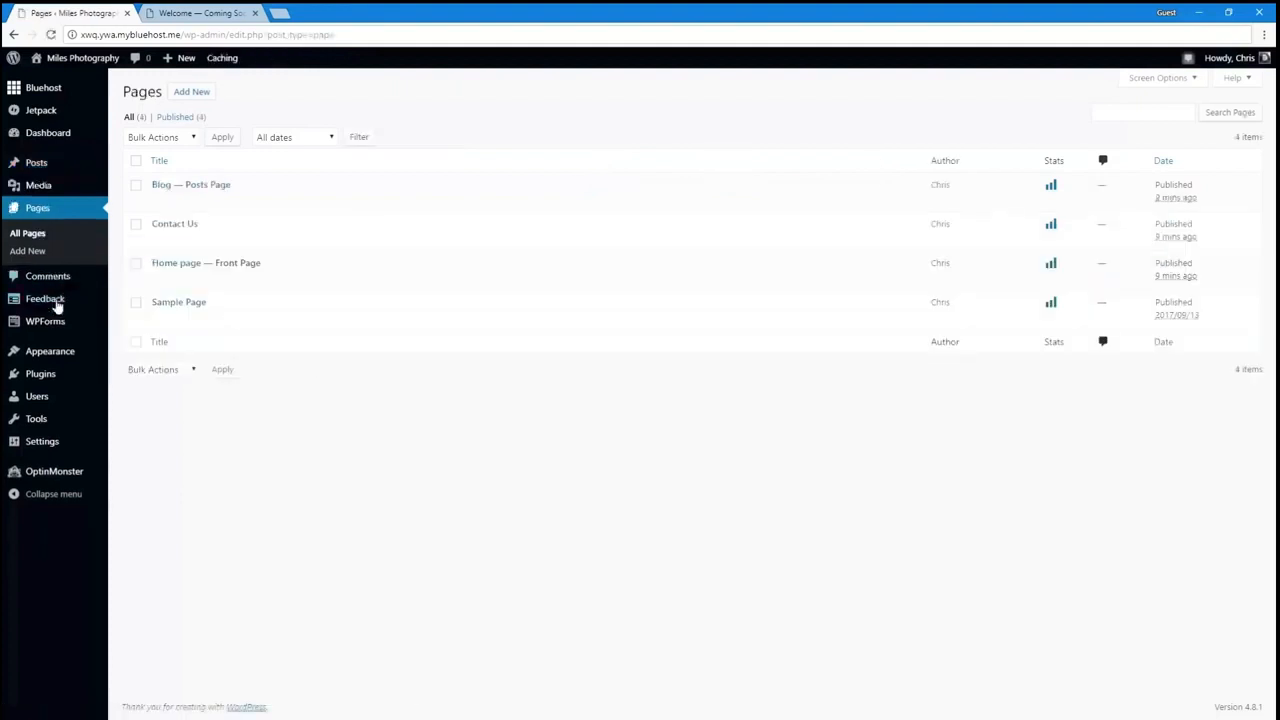
{"action": "left_click", "coordinate": [171, 271]}
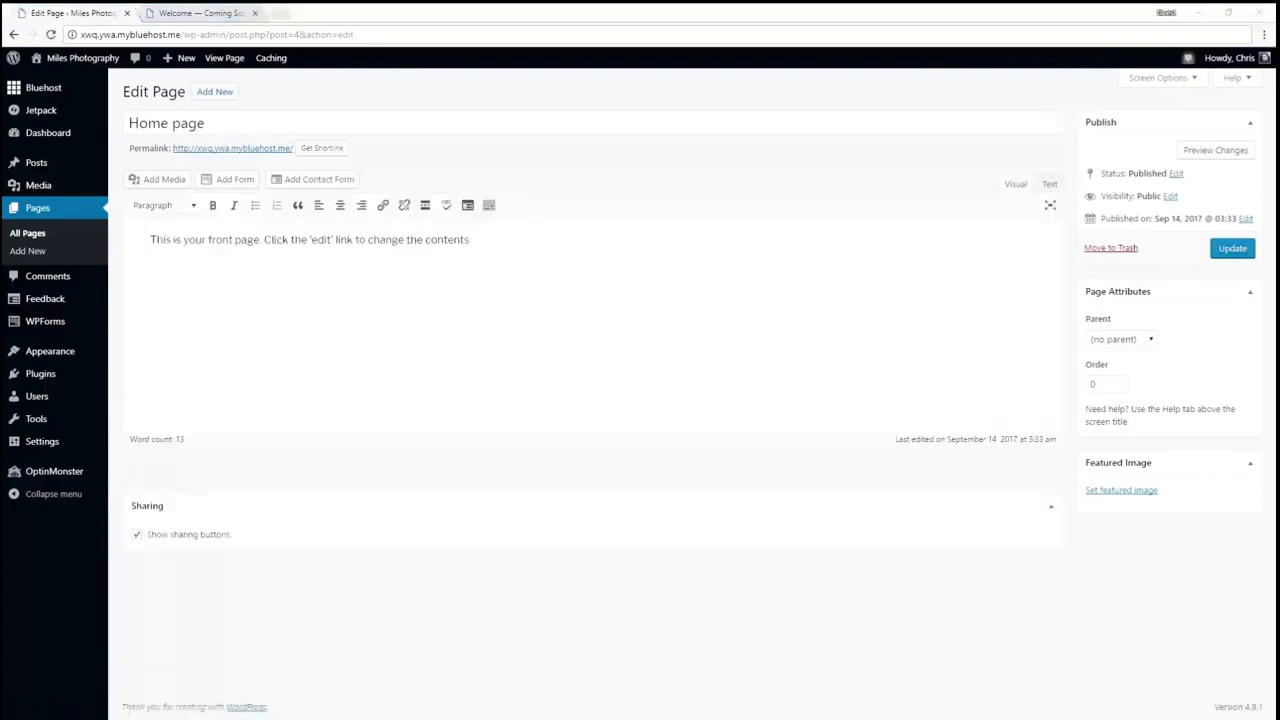
{"action": "left_click", "coordinate": [307, 309]}
{"action": "key", "text": "ctrl+a"}
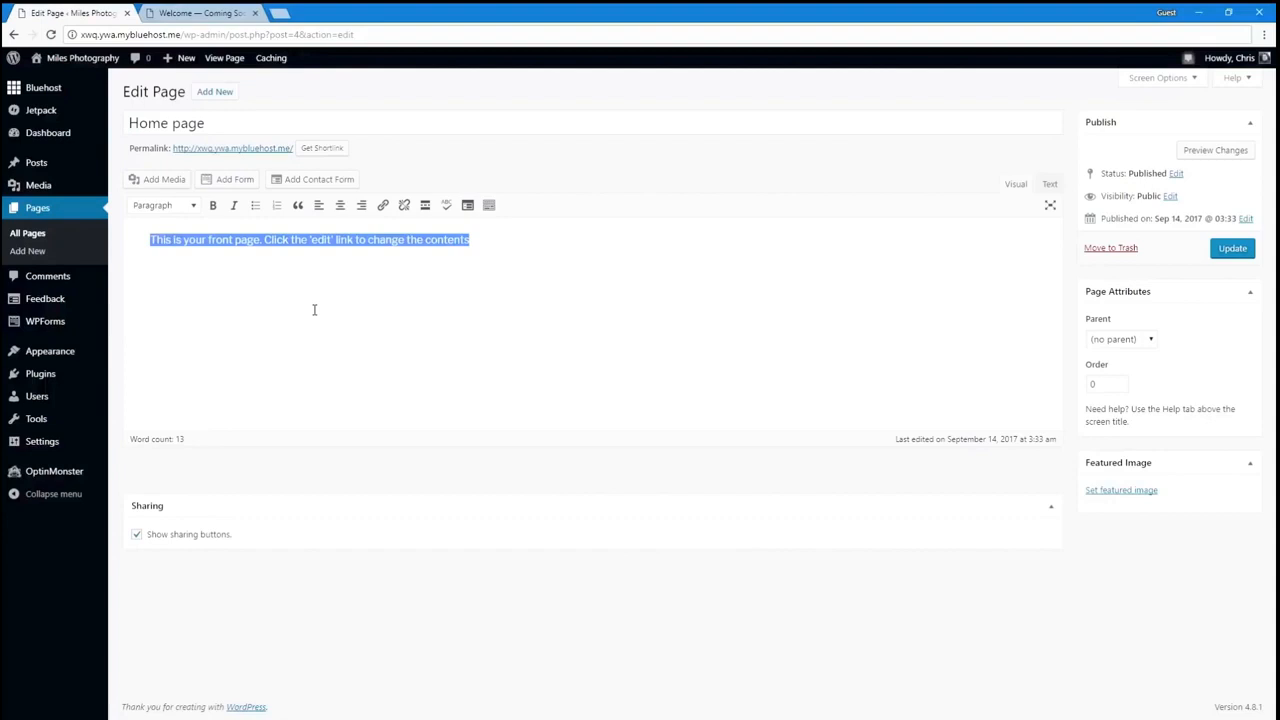
{"action": "type", "text": "Hi, I'm Chris. Sometimes I take photos, and this website shows them off. :) If you'd like me to take photos at your event or get a portrait taken, let's get in touch."}
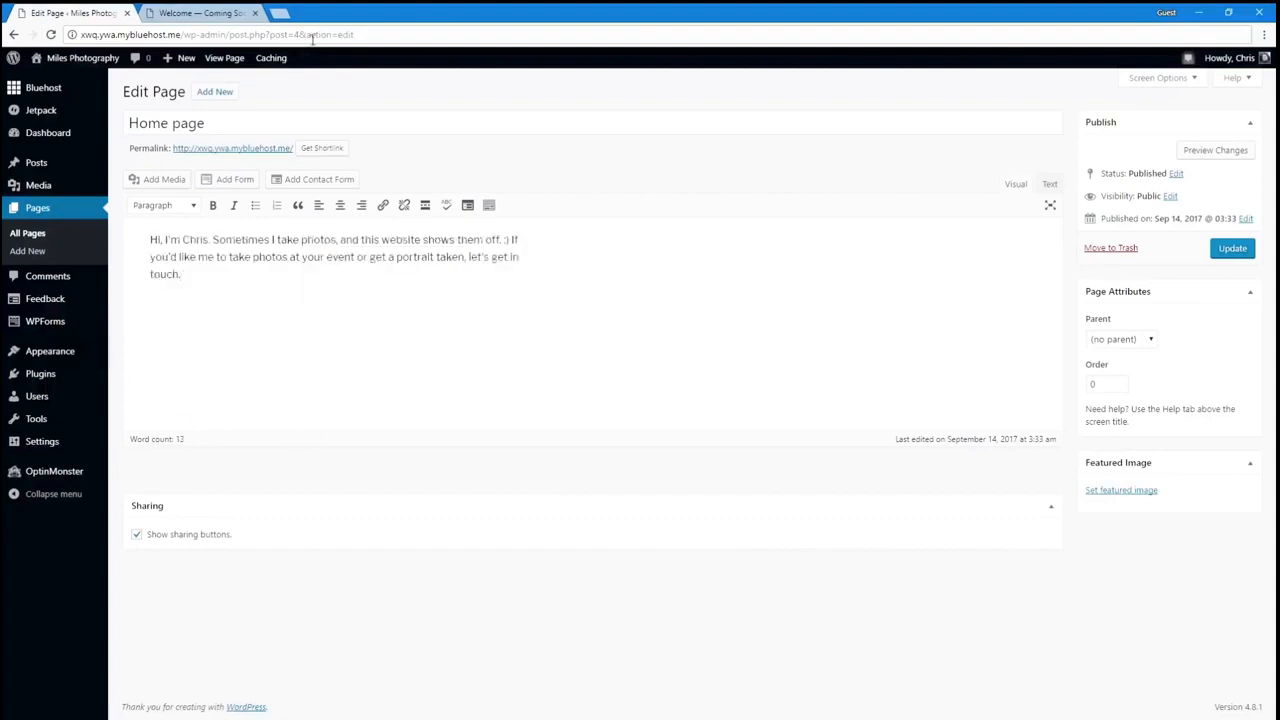
{"action": "left_click", "coordinate": [1233, 250]}
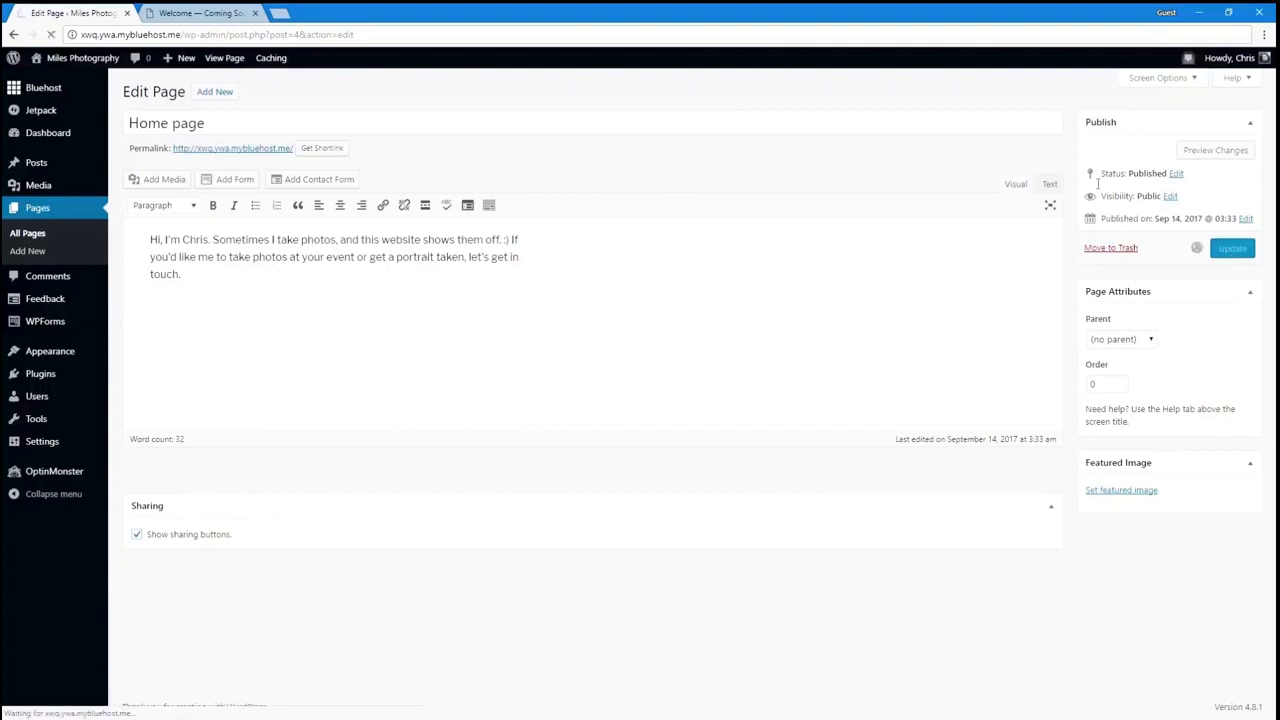
Step: Open the Contact Us page for editing and retitle it Contact Me
{"action": "left_click", "coordinate": [45, 215]}
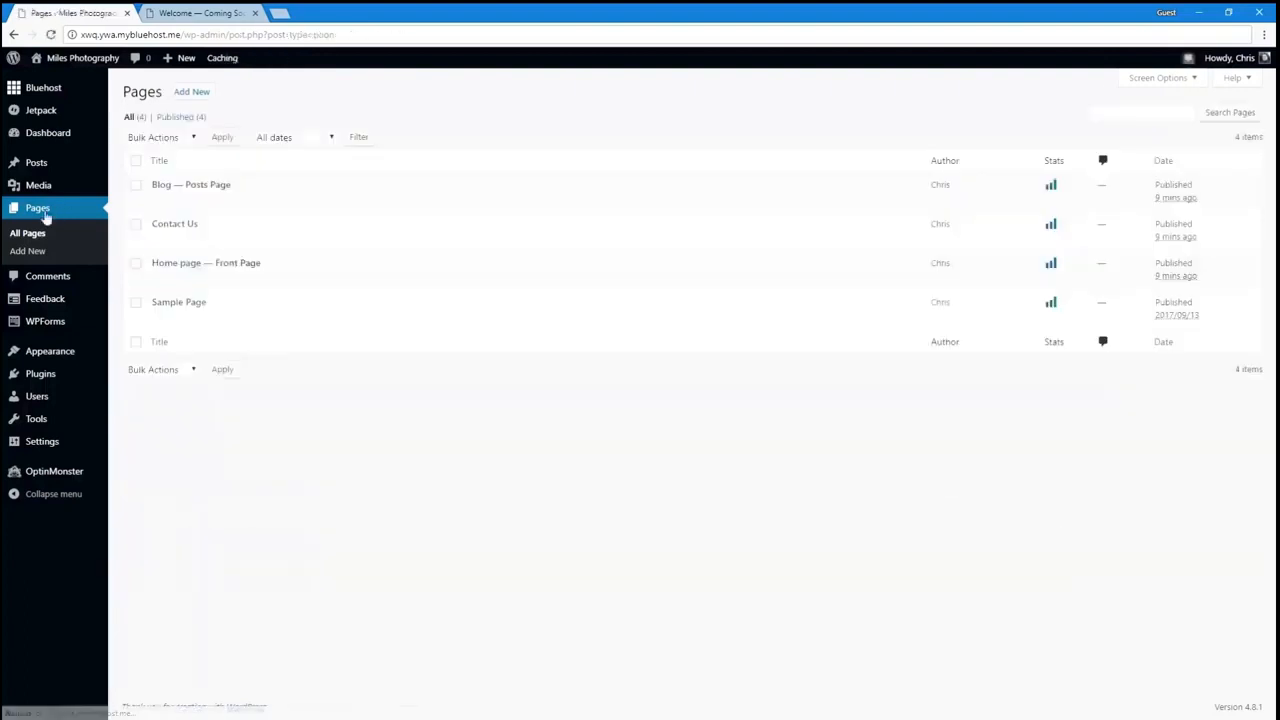
{"action": "left_click", "coordinate": [178, 225]}
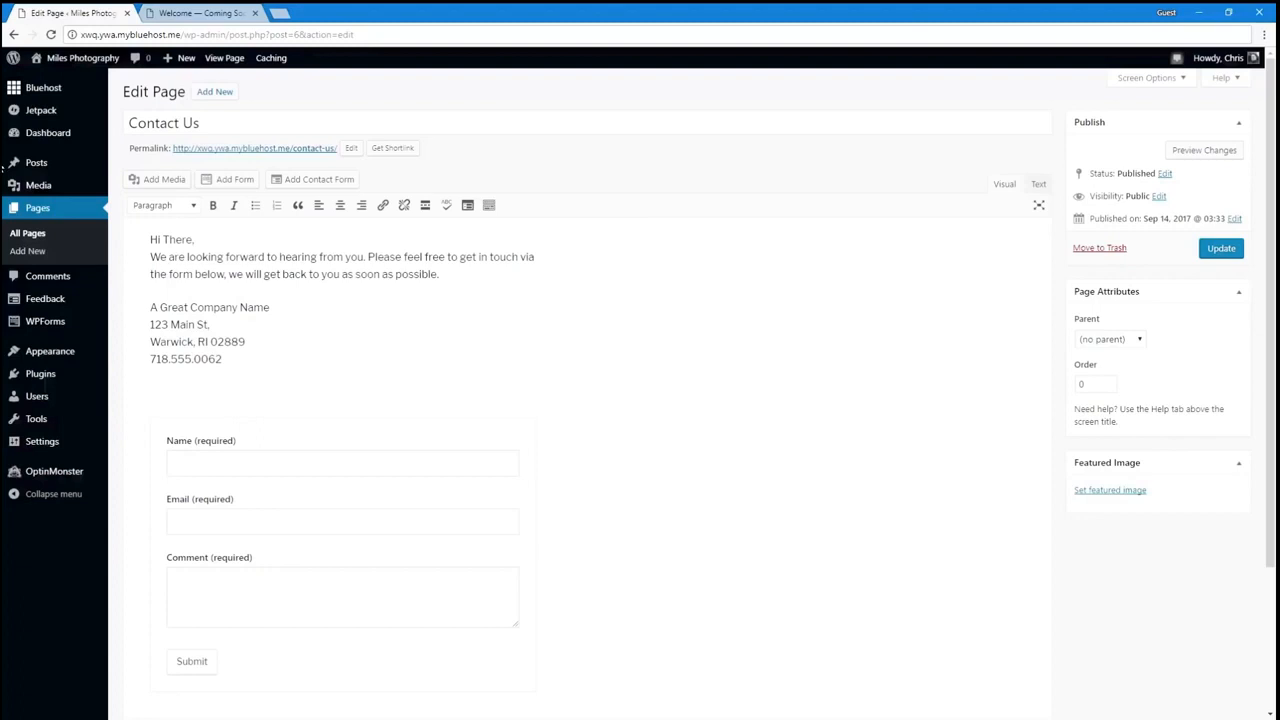
{"action": "left_click_drag", "start_coordinate": [184, 125], "coordinate": [229, 128]}
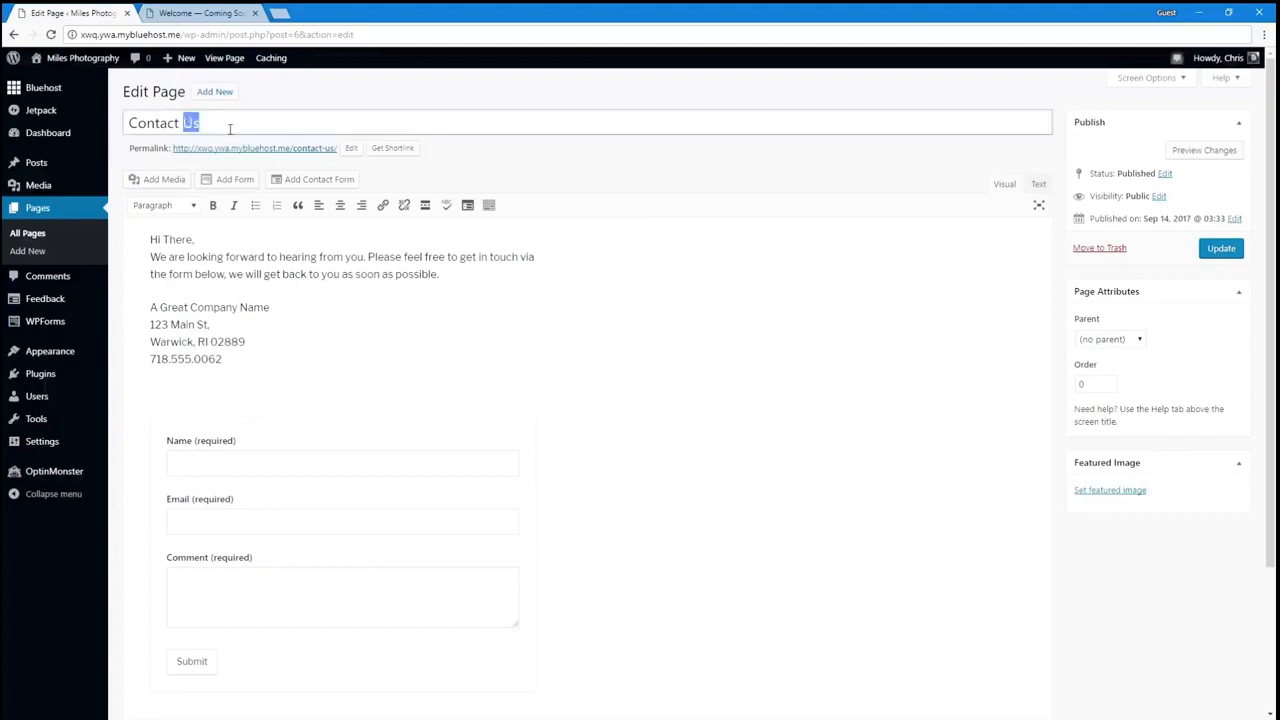
{"action": "type", "text": "Me"}
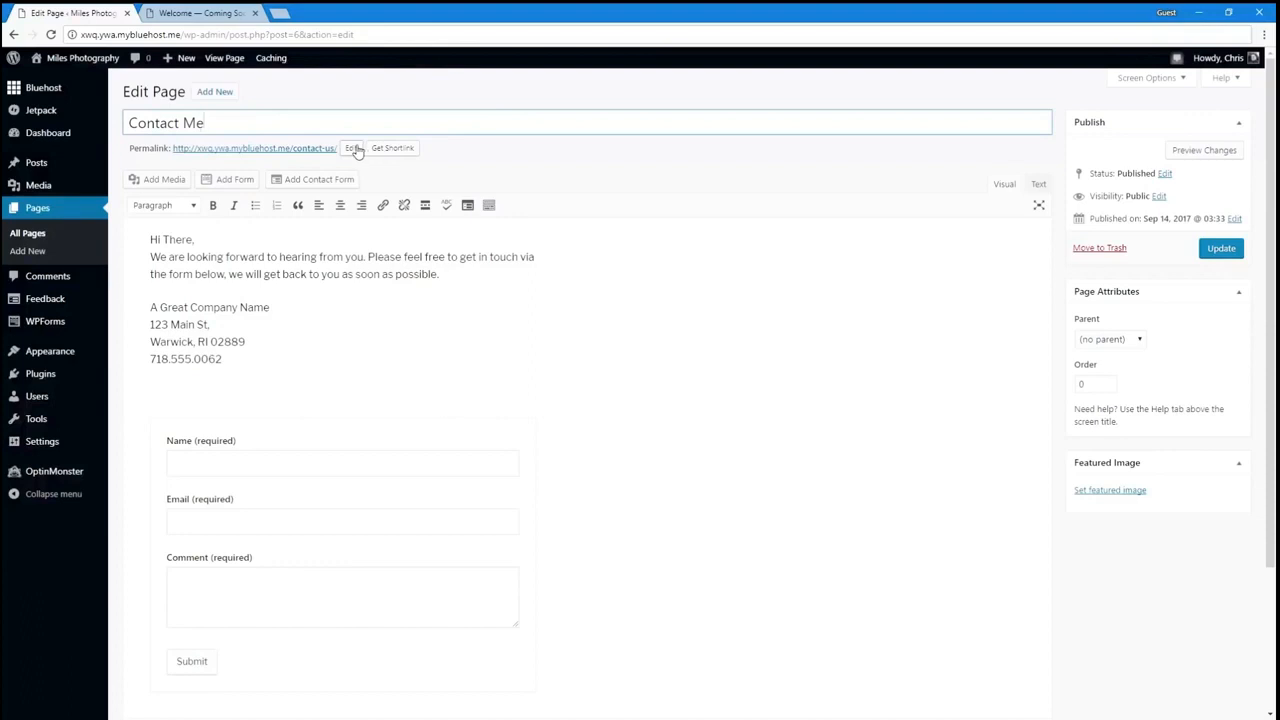
{"action": "left_click", "coordinate": [464, 180]}
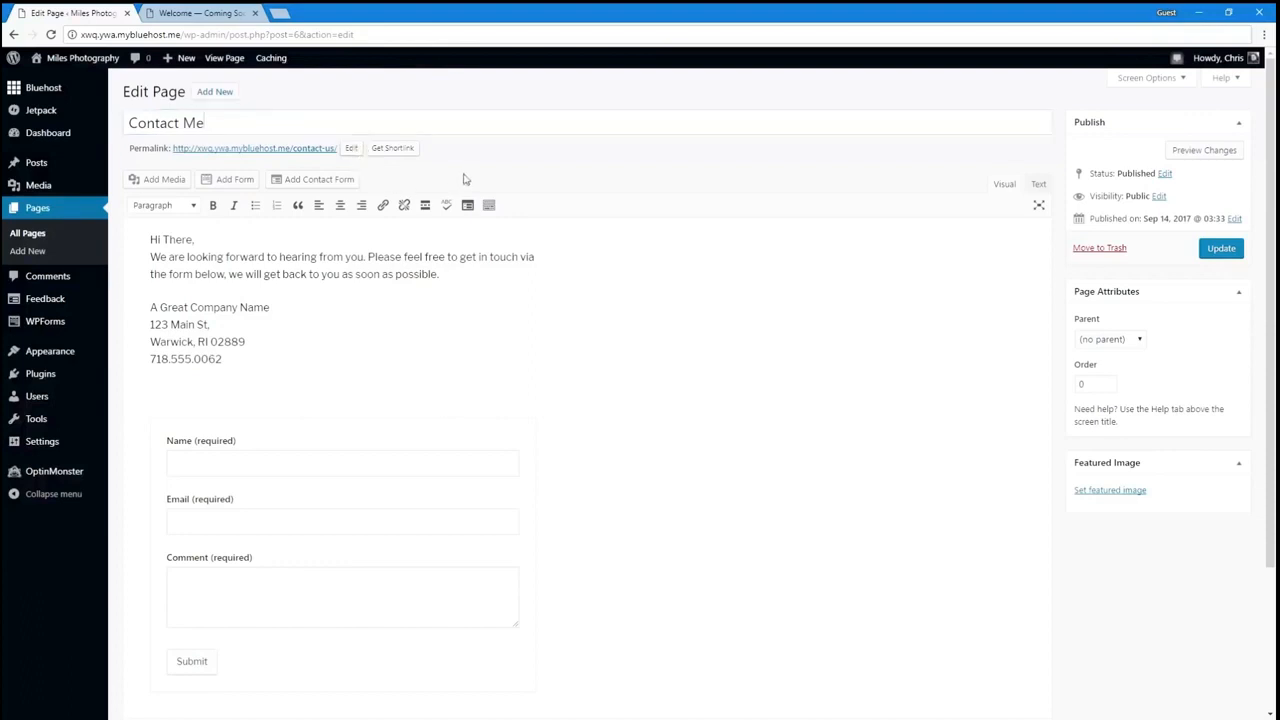
Step: Shorten the contact page's permalink slug to contact
{"action": "left_click", "coordinate": [351, 150]}
{"action": "key", "text": "BackSpace"}
{"action": "key", "text": "BackSpace"}
{"action": "key", "text": "BackSpace"}
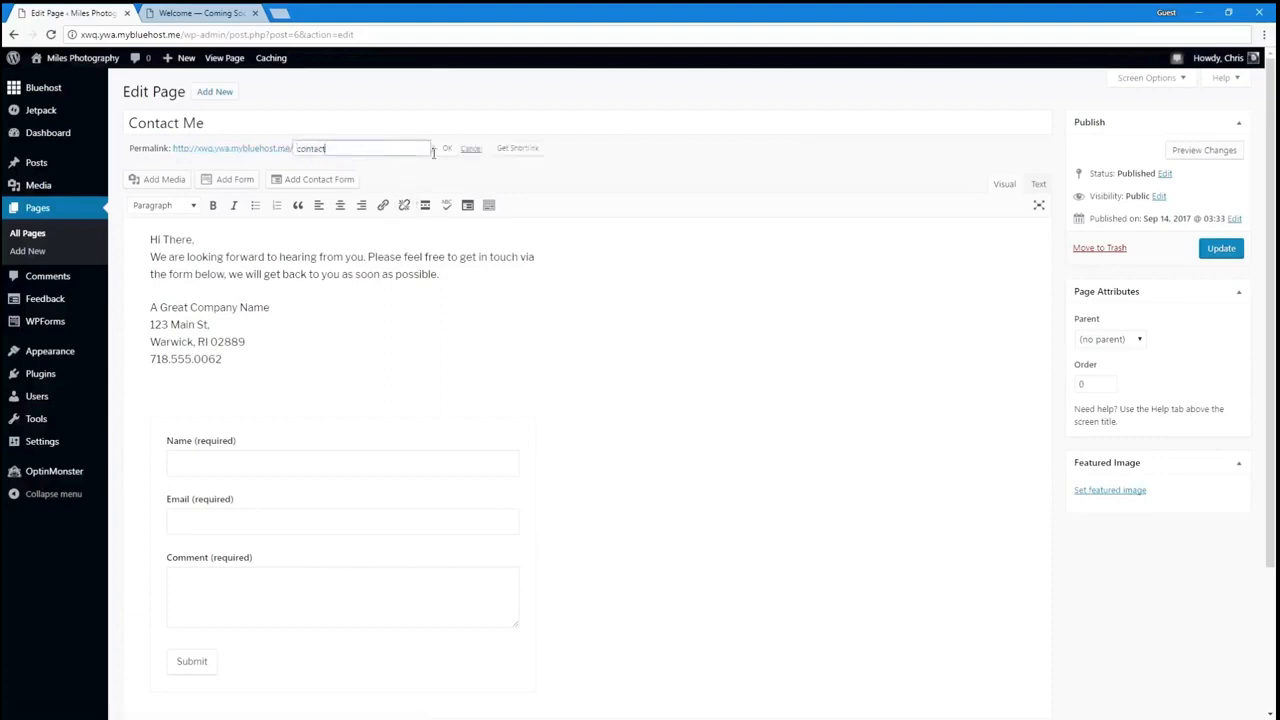
{"action": "left_click", "coordinate": [447, 148]}
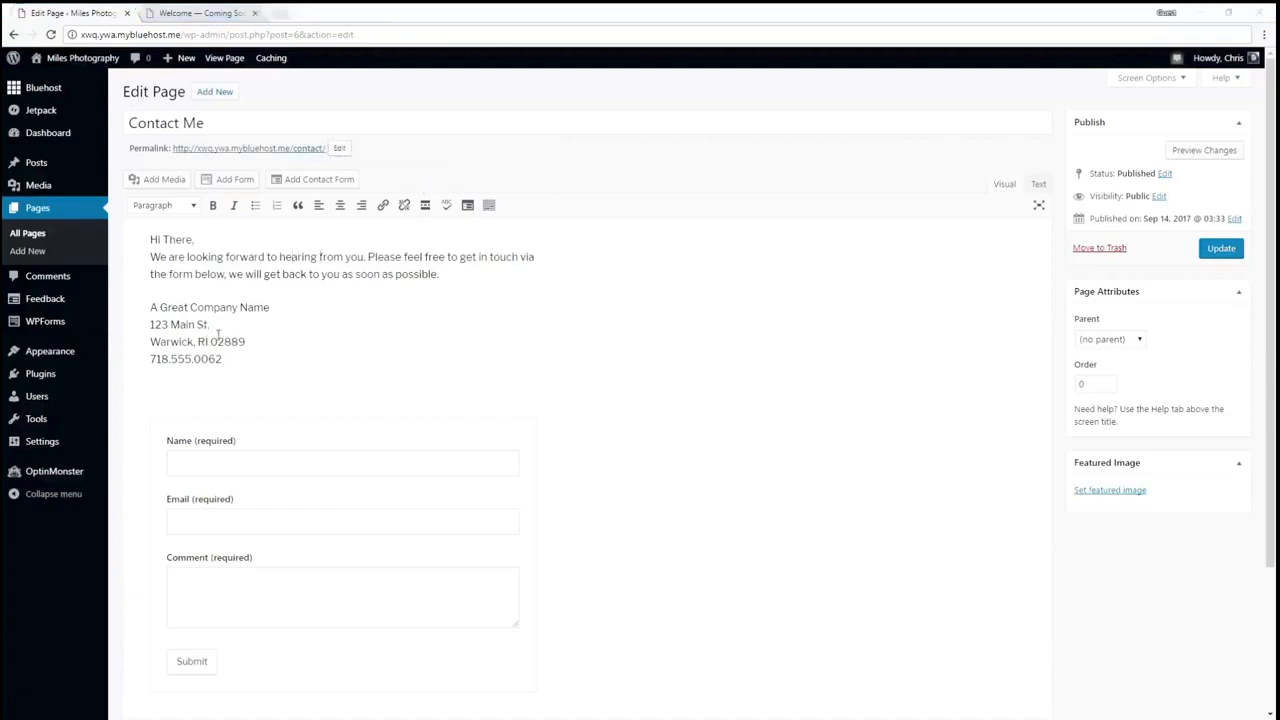
Step: Replace the text above the contact form with an invitation to get in touch and the Miles Photo office address, remove the extra blank line, and update
{"action": "left_click_drag", "start_coordinate": [222, 359], "coordinate": [127, 236]}
{"action": "type", "text": "Feel free to get in touch via the form below, or swing by my office, if you're in the area.  Miles Photo 123 Cherry St. Provo, UT 84604"}
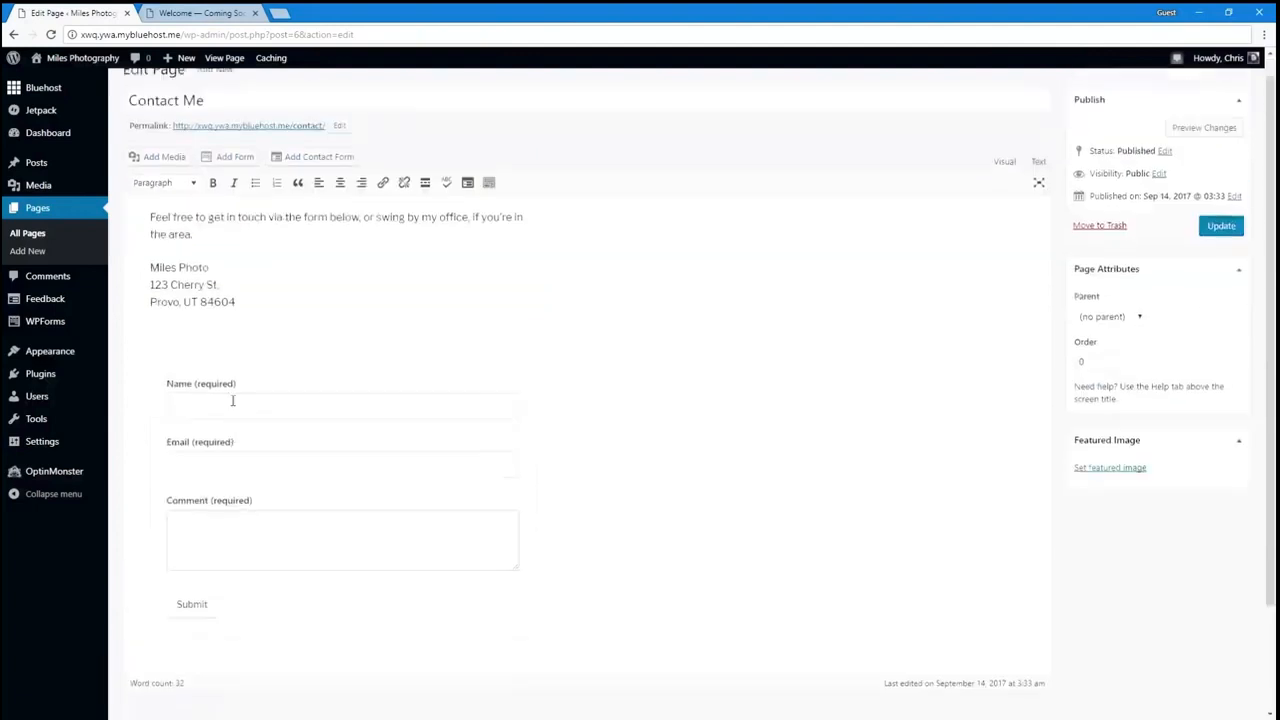
{"action": "key", "text": "BackSpace"}
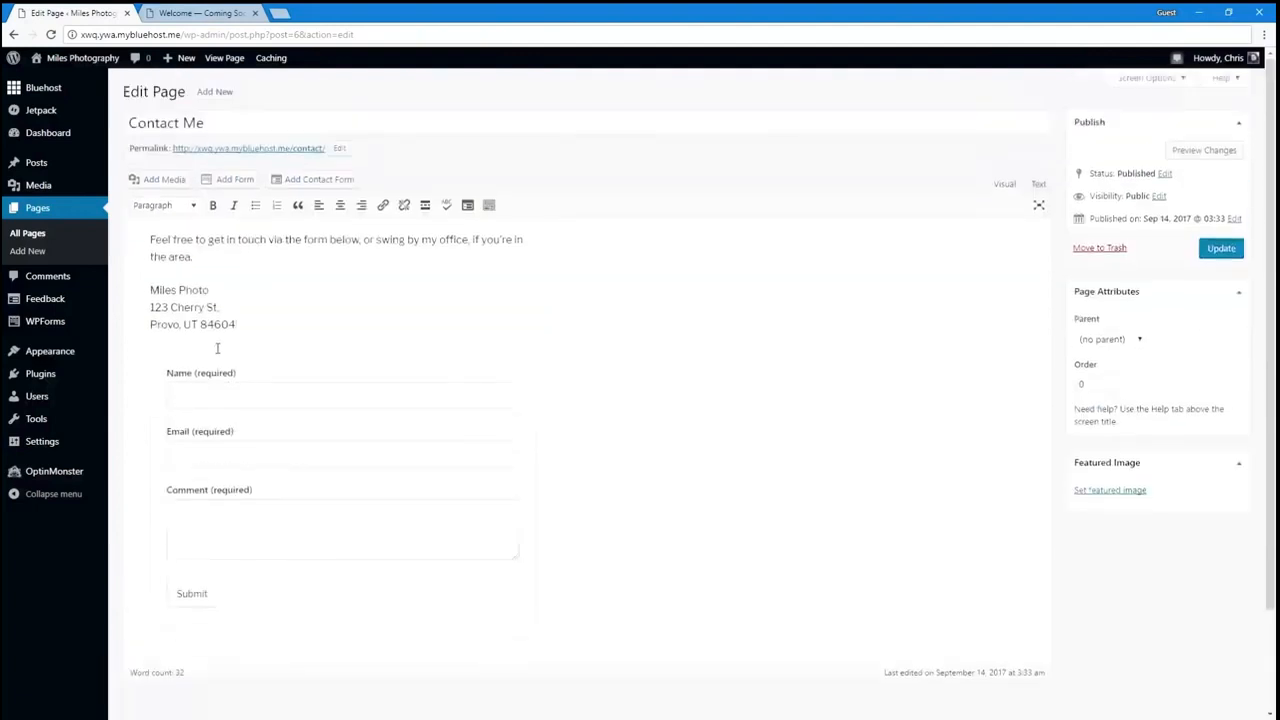
{"action": "left_click", "coordinate": [1221, 253]}
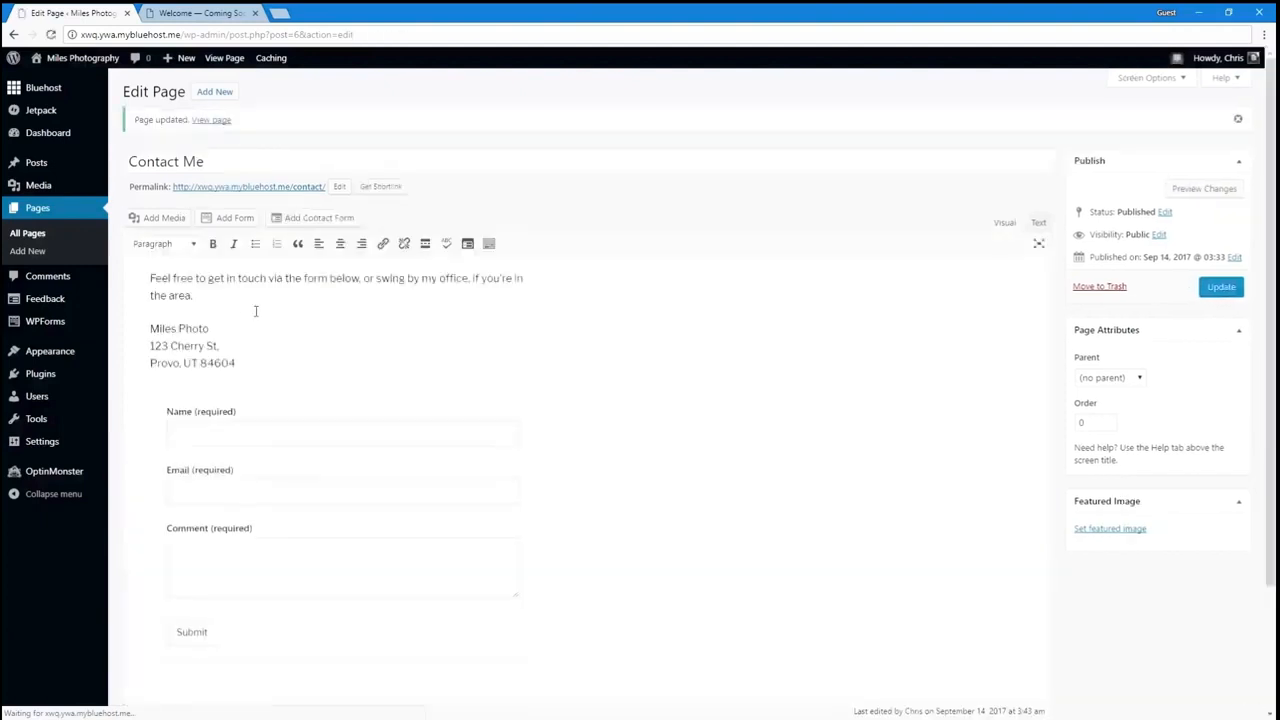
Step: Visit the Miles Photography site and check the header image and the updated introduction on the front page
{"action": "mouse_move", "coordinate": [72, 63]}
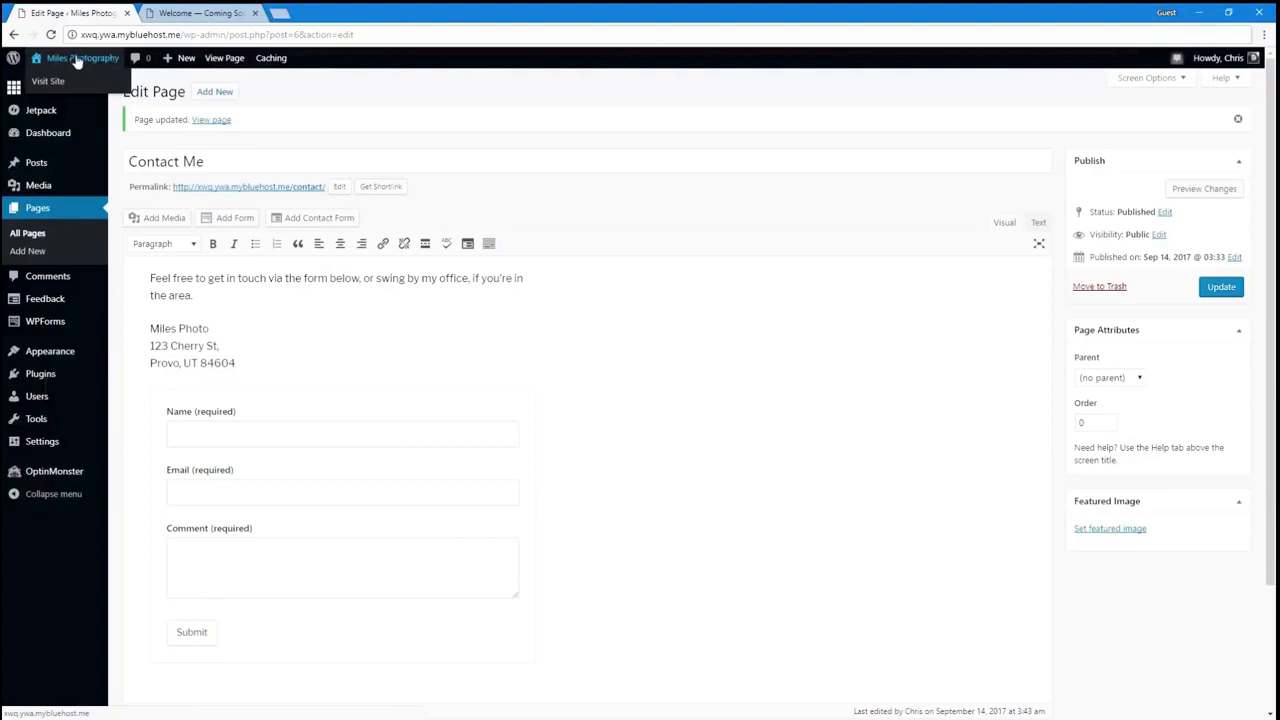
{"action": "left_click", "coordinate": [76, 60]}
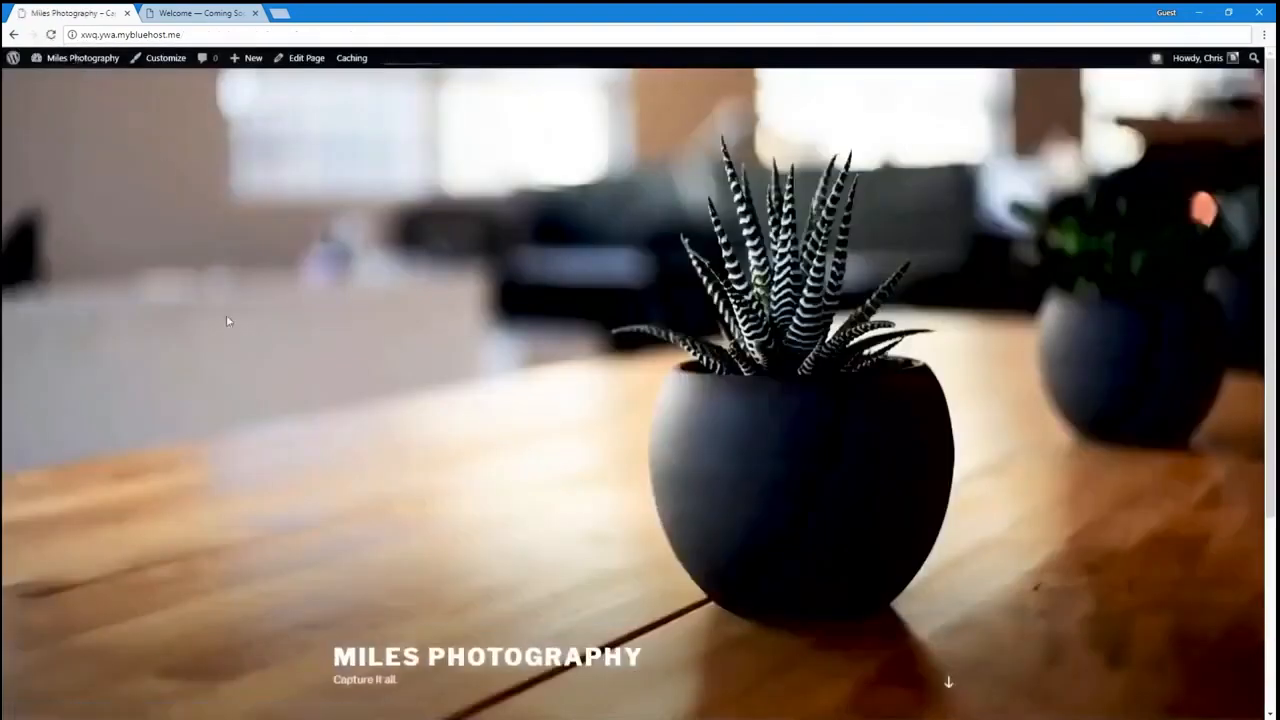
{"action": "scroll", "coordinate": [327, 408], "scroll_direction": "down", "scroll_amount": 3}
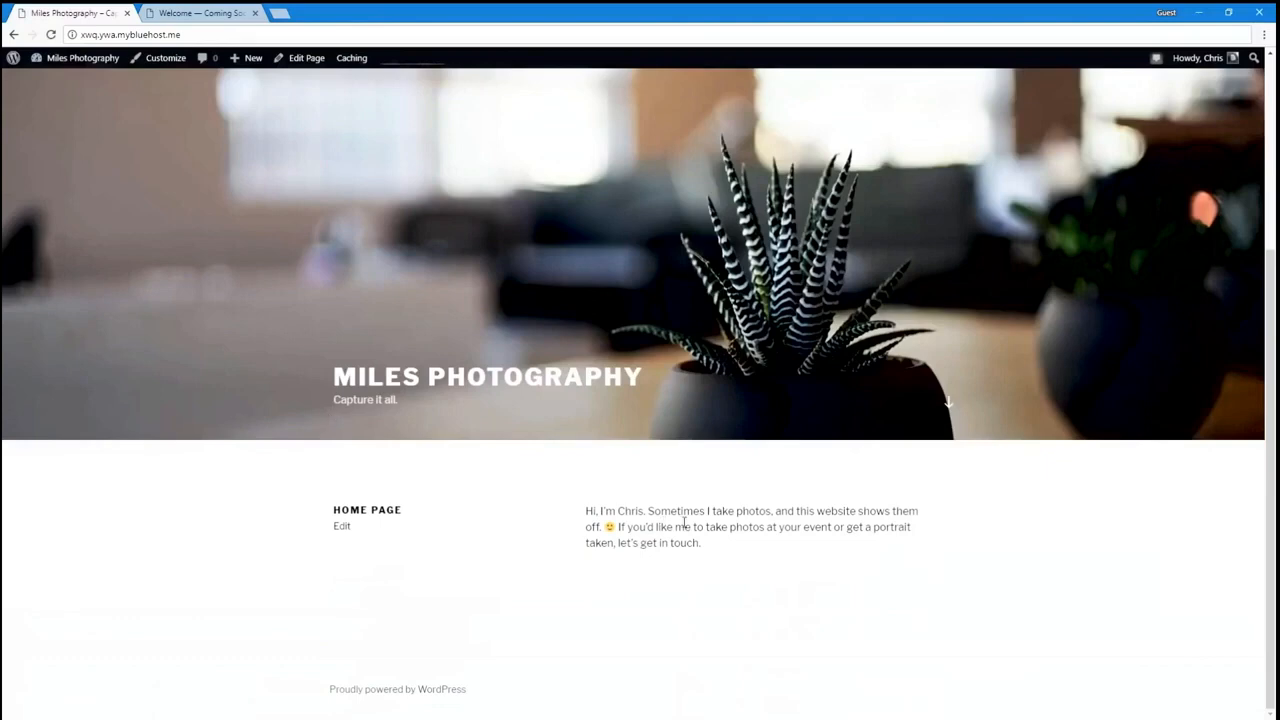
{"action": "scroll", "coordinate": [685, 522], "scroll_direction": "up", "scroll_amount": 3}
{"action": "scroll", "coordinate": [690, 458], "scroll_direction": "down", "scroll_amount": 3}
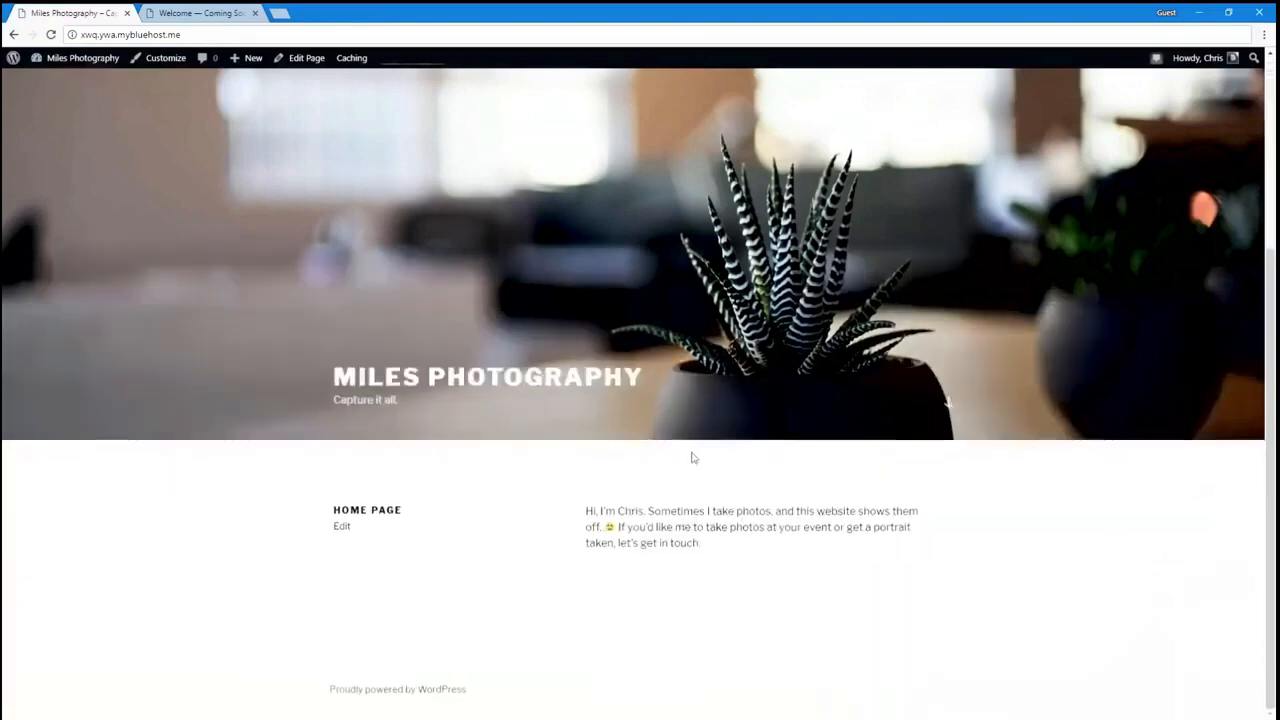
{"action": "scroll", "coordinate": [600, 515], "scroll_direction": "up", "scroll_amount": 2}
{"action": "scroll", "coordinate": [588, 522], "scroll_direction": "up", "scroll_amount": 1}
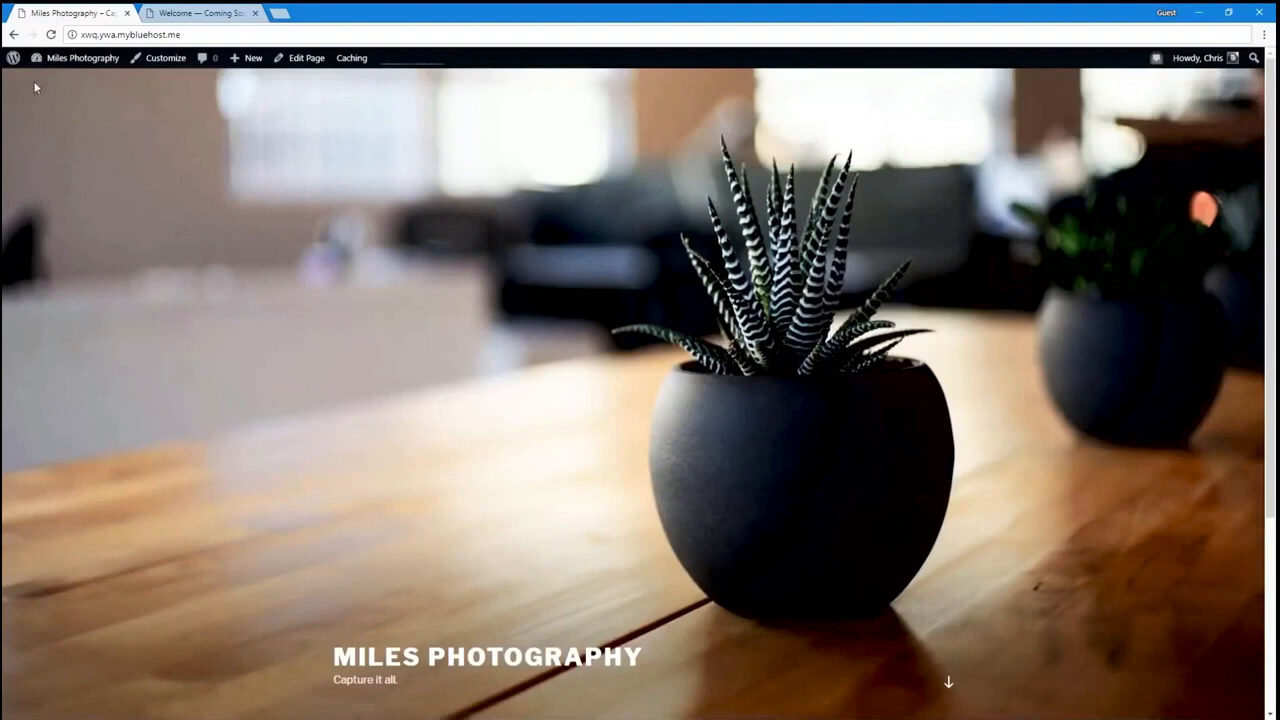
Step: Return to the dashboard and browse the premium WordPress themes in the Bluehost marketplace, comparing their designs, ratings and prices
{"action": "left_click", "coordinate": [96, 66]}
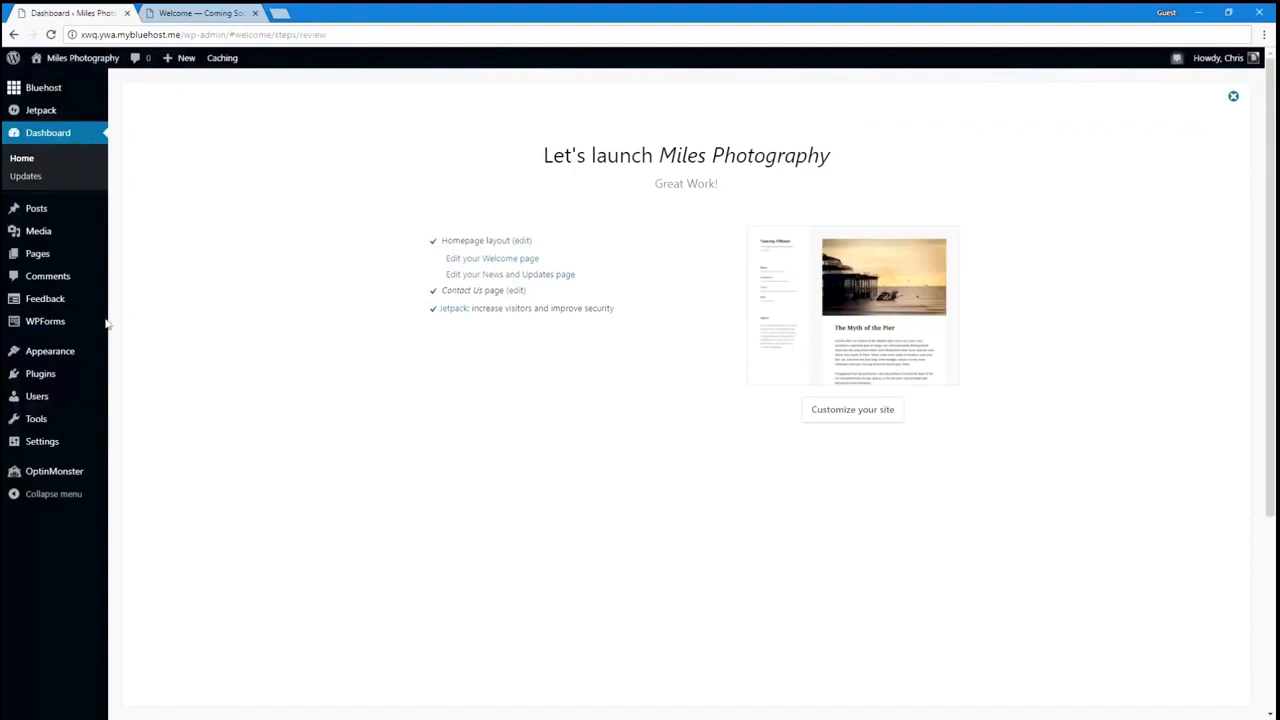
{"action": "left_click", "coordinate": [80, 360]}
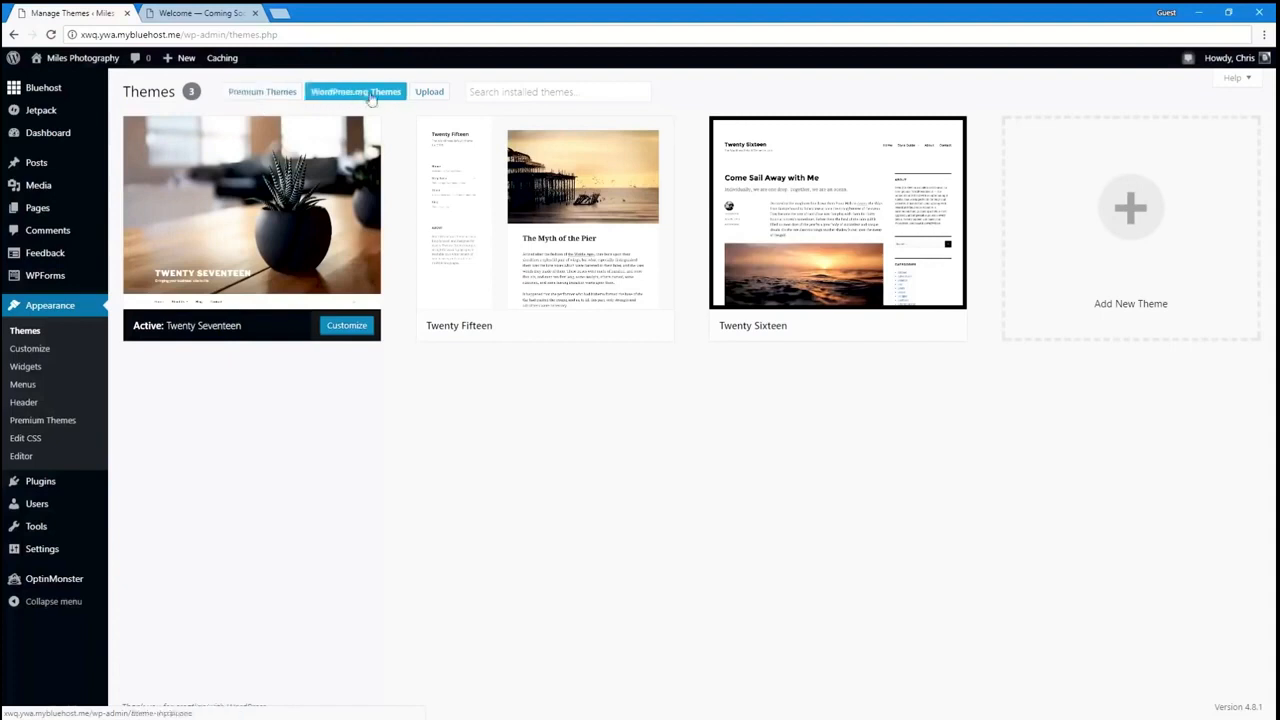
{"action": "left_click", "coordinate": [270, 99]}
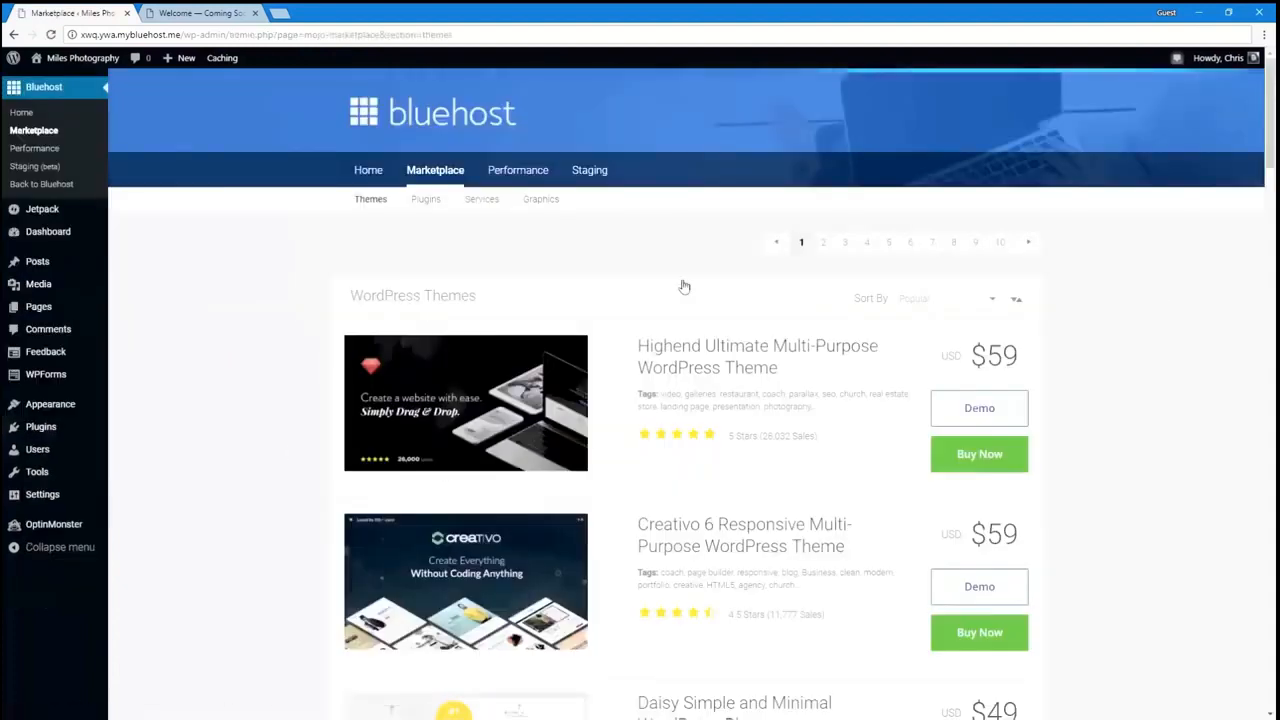
{"action": "scroll", "coordinate": [306, 491], "scroll_direction": "down", "scroll_amount": 5}
{"action": "scroll", "coordinate": [306, 491], "scroll_direction": "down", "scroll_amount": 20}
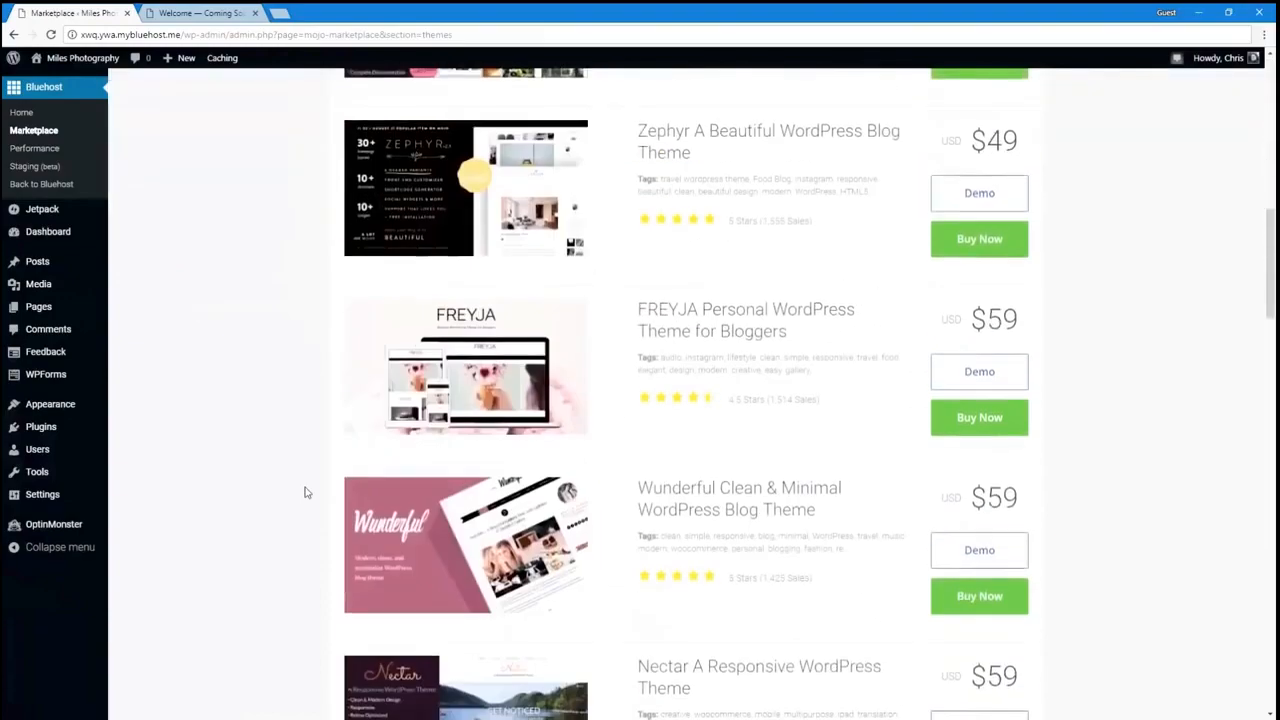
{"action": "scroll", "coordinate": [306, 491], "scroll_direction": "down", "scroll_amount": 5}
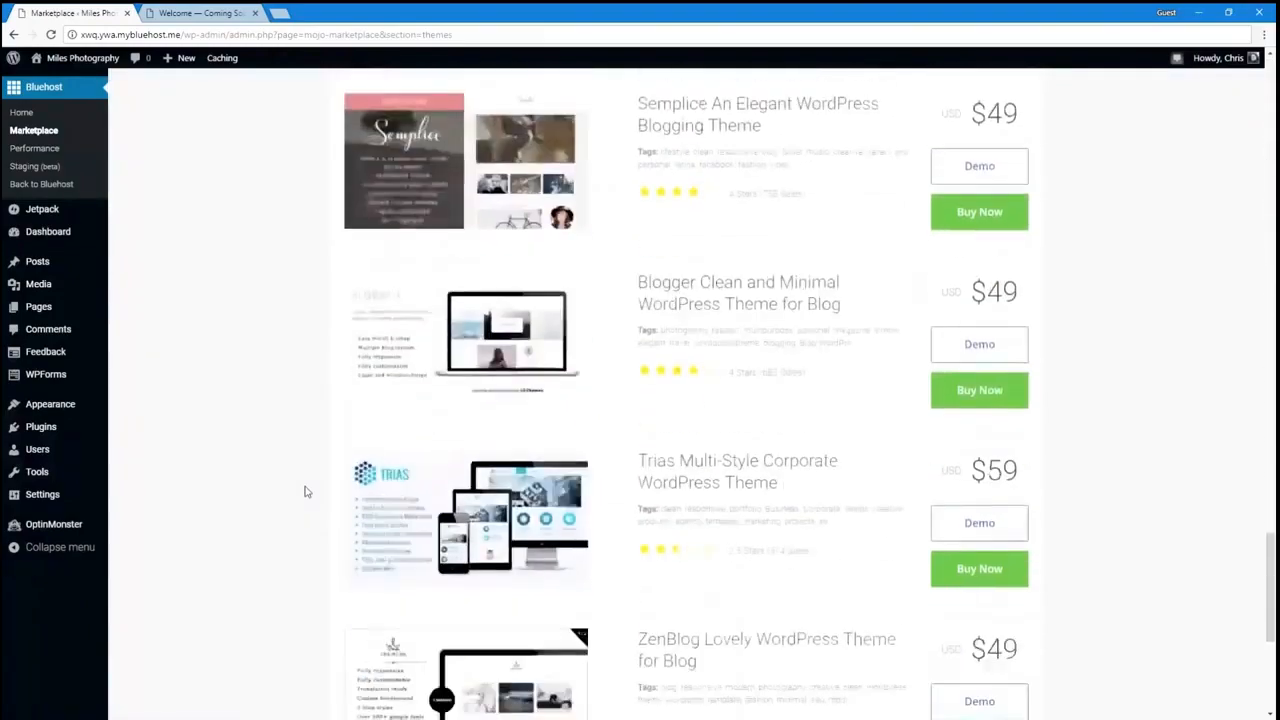
{"action": "scroll", "coordinate": [305, 490], "scroll_direction": "up", "scroll_amount": 20}
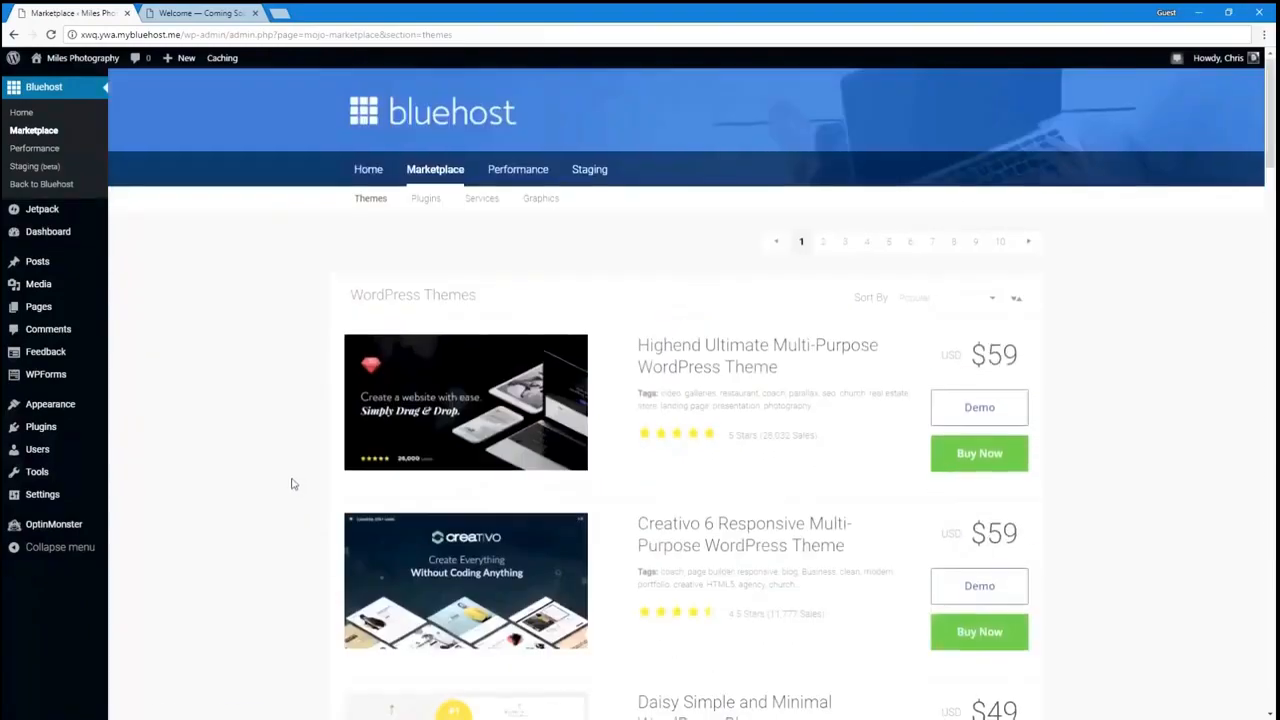
{"action": "scroll", "coordinate": [294, 485], "scroll_direction": "down", "scroll_amount": 10}
{"action": "scroll", "coordinate": [293, 484], "scroll_direction": "down", "scroll_amount": 9}
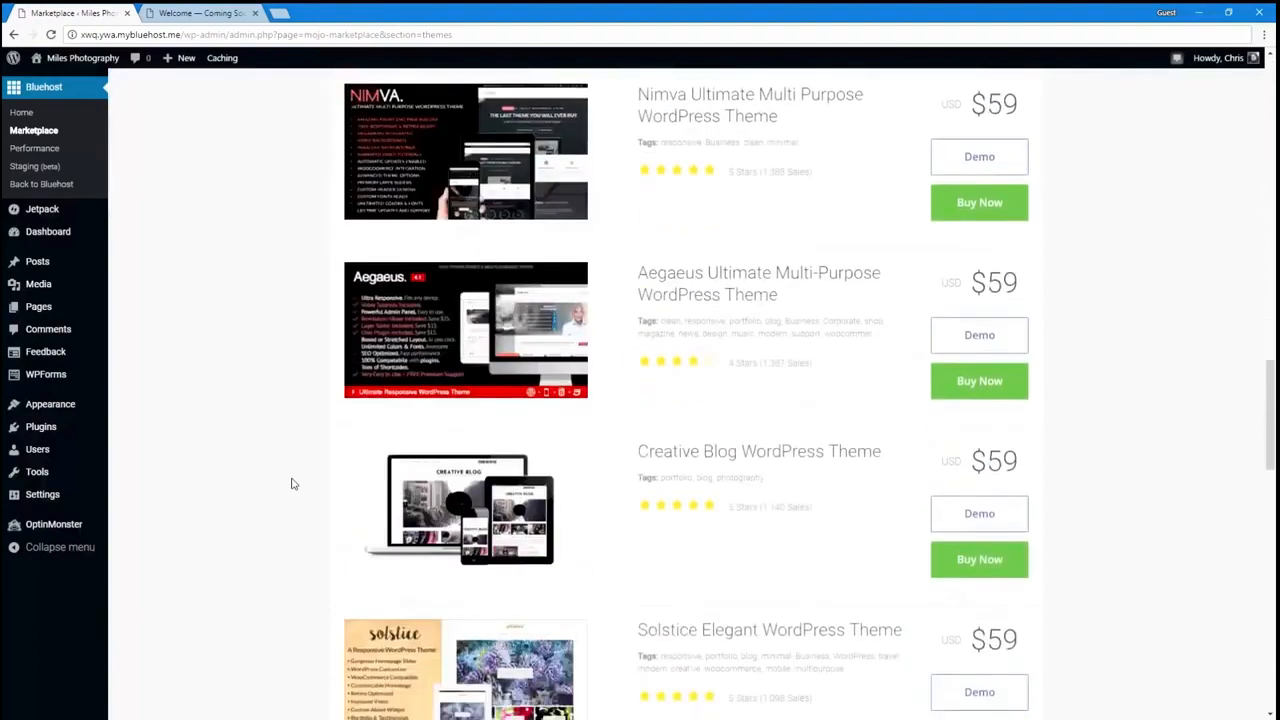
{"action": "scroll", "coordinate": [293, 484], "scroll_direction": "up", "scroll_amount": 19}
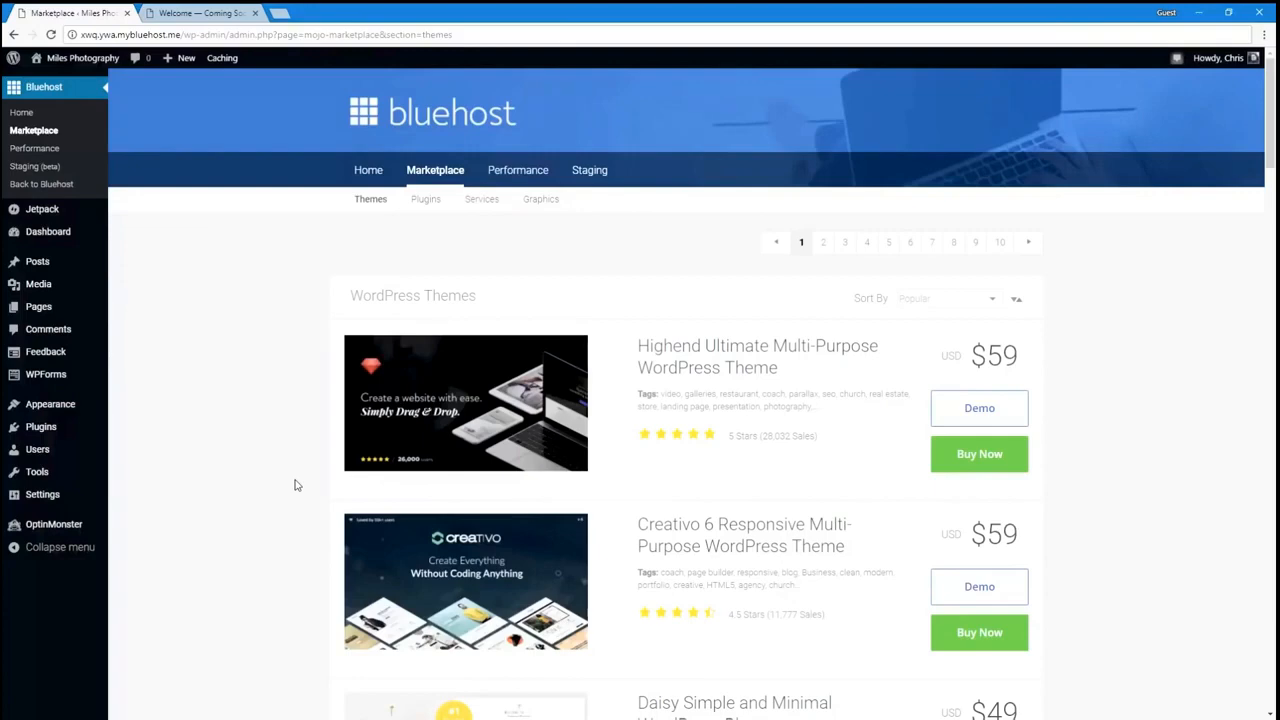
{"action": "scroll", "coordinate": [295, 485], "scroll_direction": "down", "scroll_amount": 5}
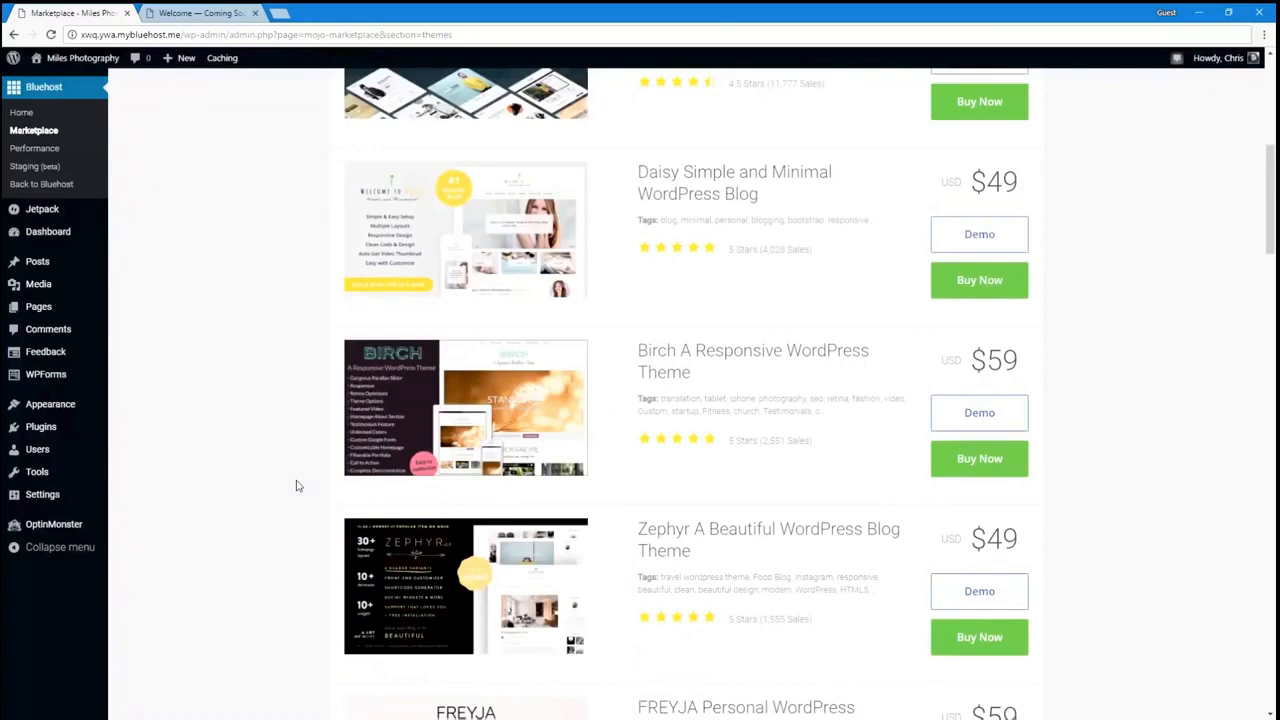
{"action": "scroll", "coordinate": [295, 485], "scroll_direction": "down", "scroll_amount": 5}
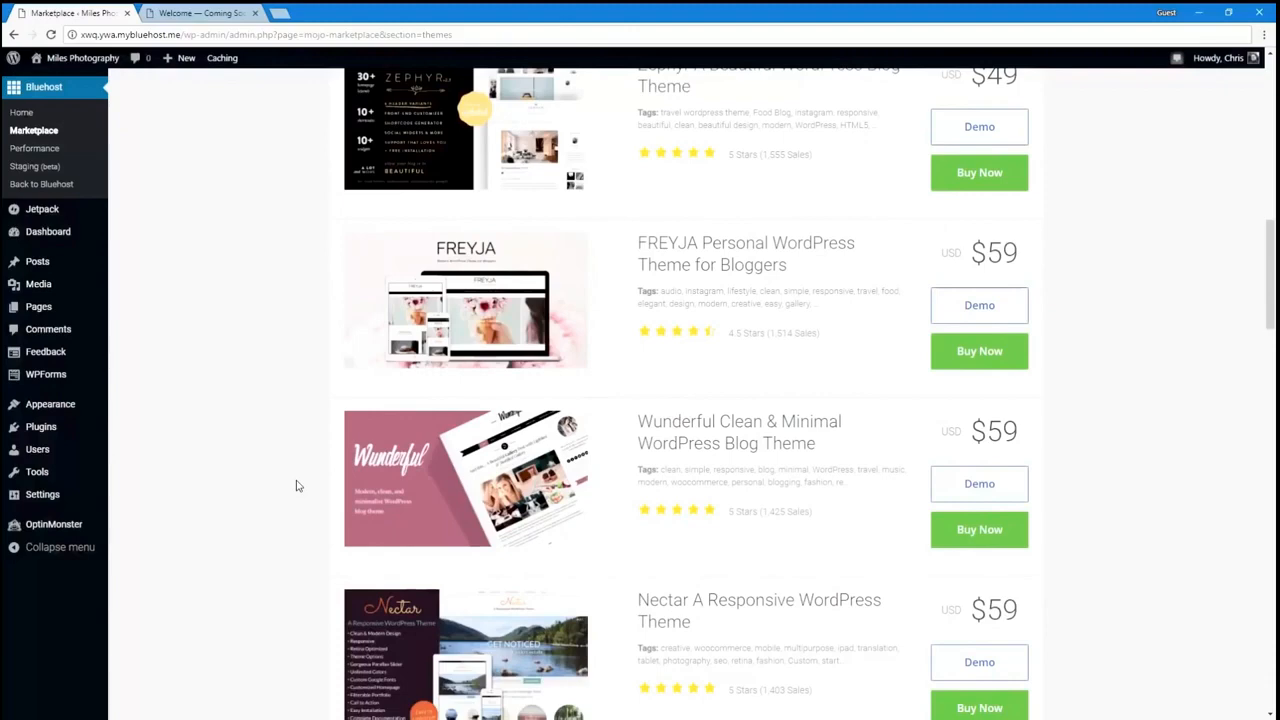
{"action": "scroll", "coordinate": [300, 470], "scroll_direction": "up", "scroll_amount": 10}
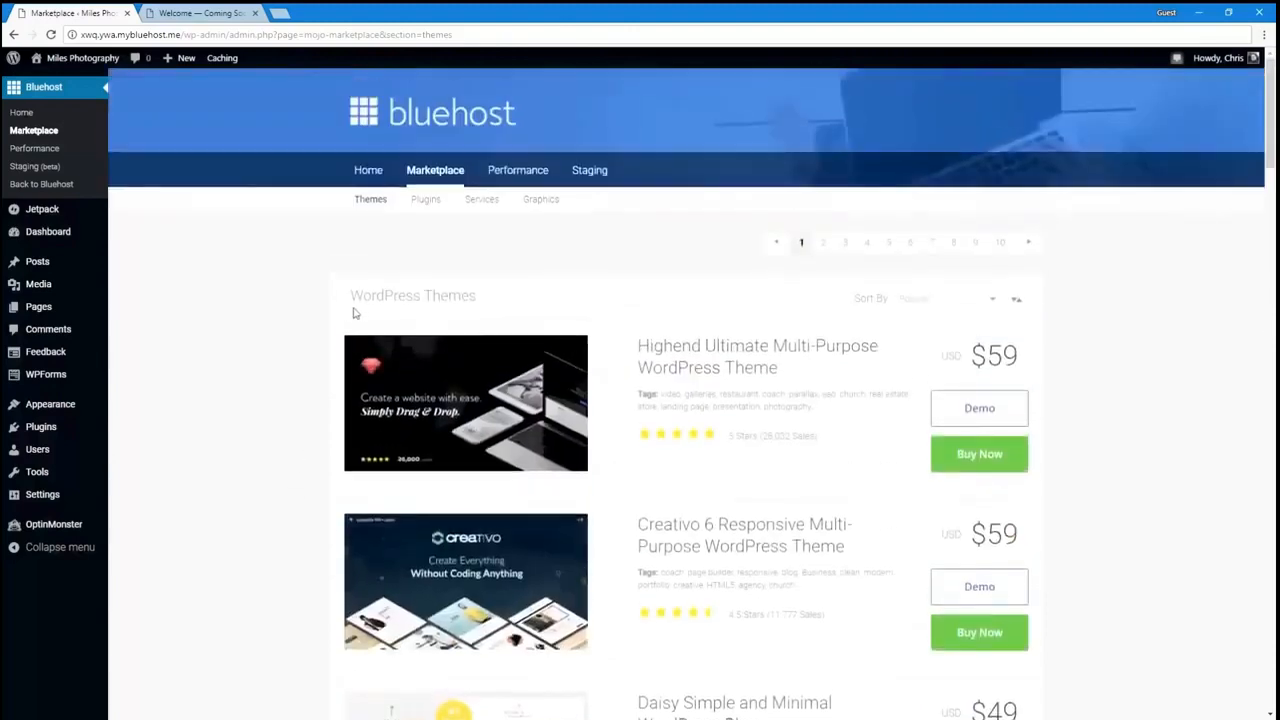
Step: Browse the popular free WordPress.org themes and install the Sydney theme
{"action": "left_click", "coordinate": [80, 410]}
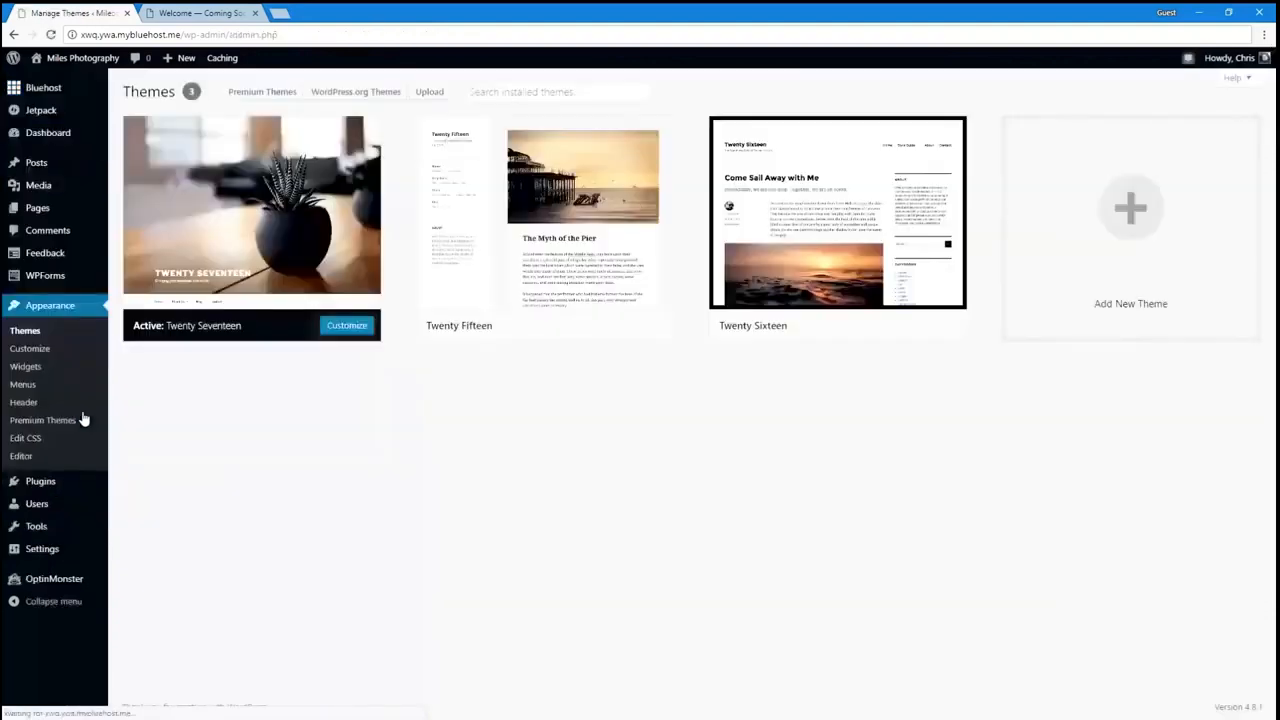
{"action": "left_click", "coordinate": [351, 97]}
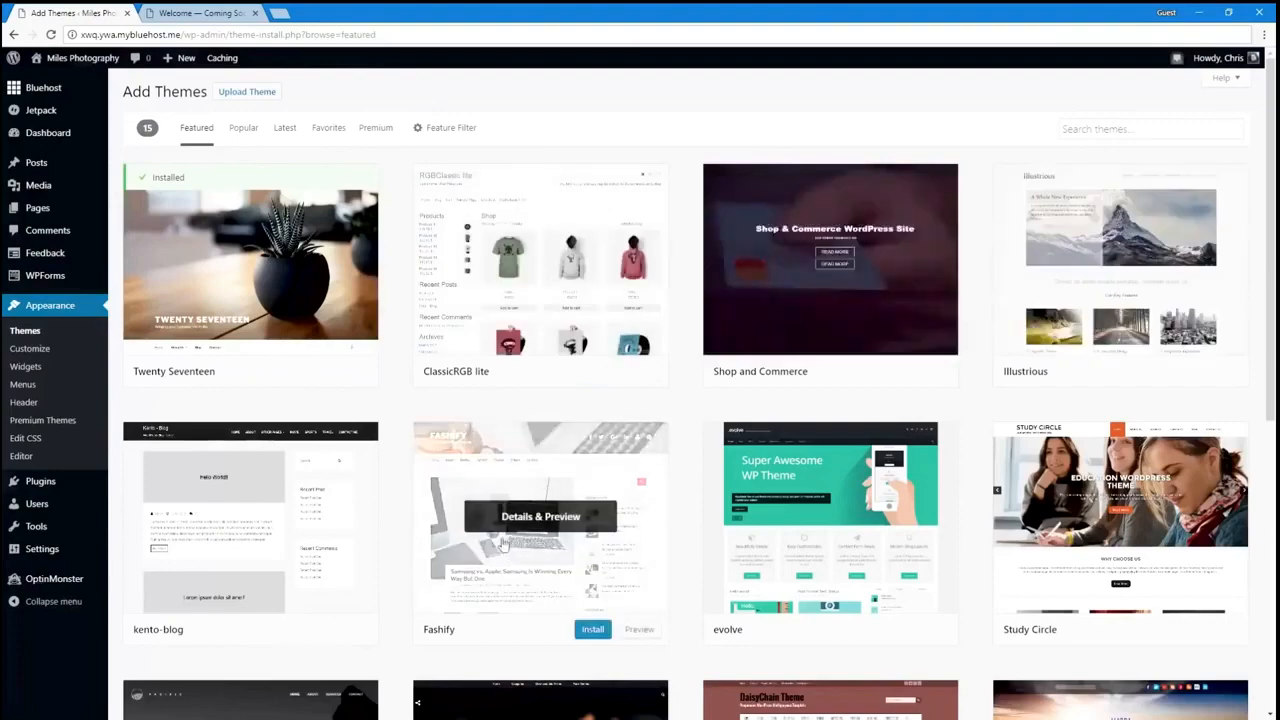
{"action": "left_click", "coordinate": [240, 128]}
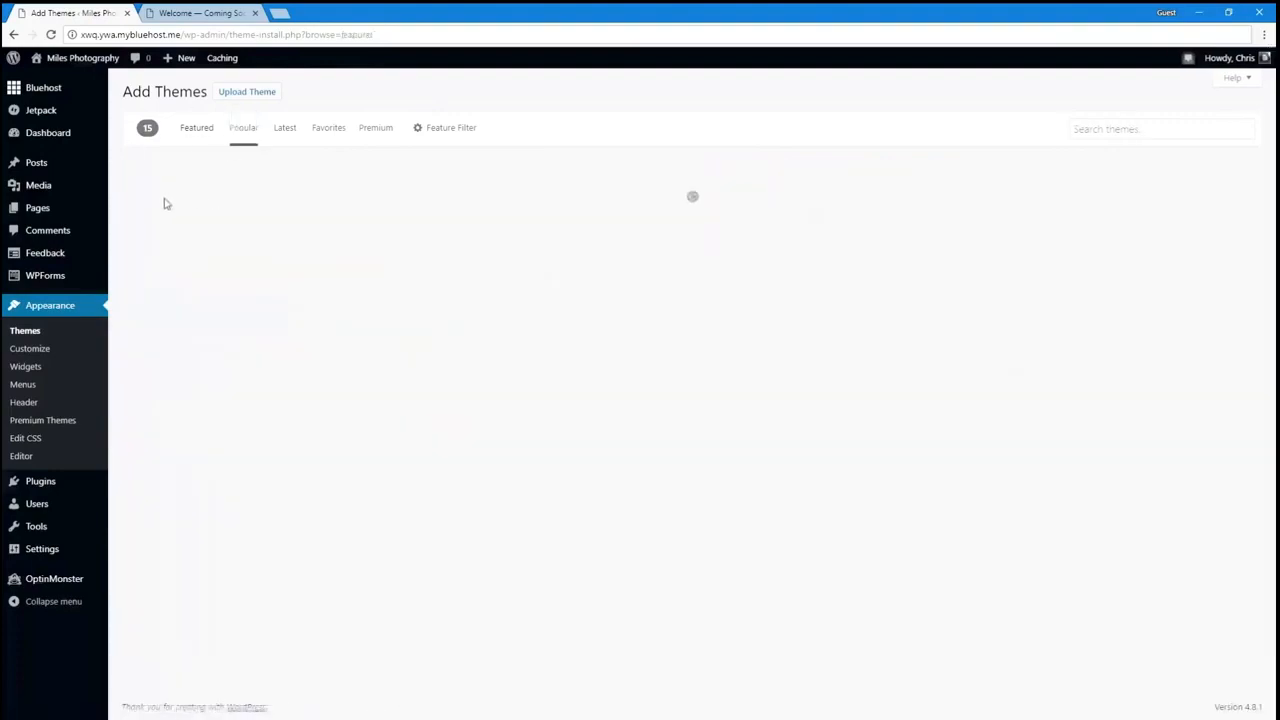
{"action": "scroll", "coordinate": [400, 428], "scroll_direction": "down", "scroll_amount": 4}
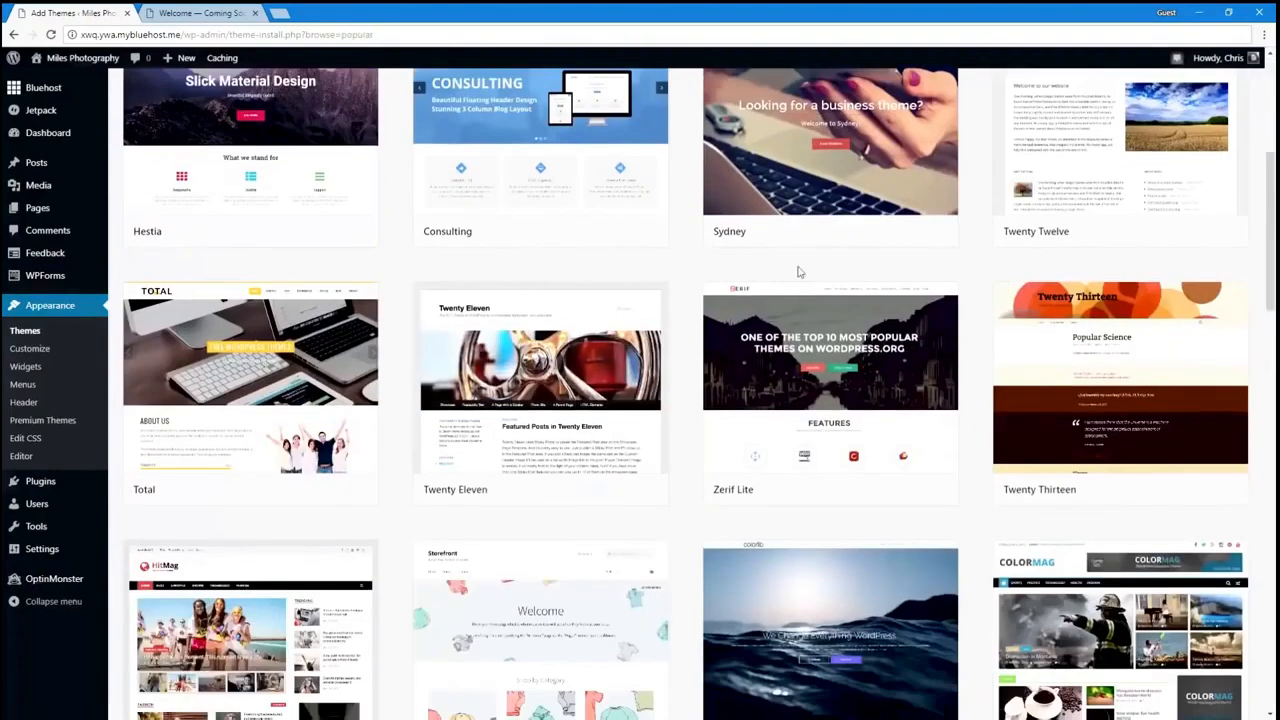
{"action": "left_click", "coordinate": [868, 230]}
{"action": "scroll", "coordinate": [618, 359], "scroll_direction": "up", "scroll_amount": 1}
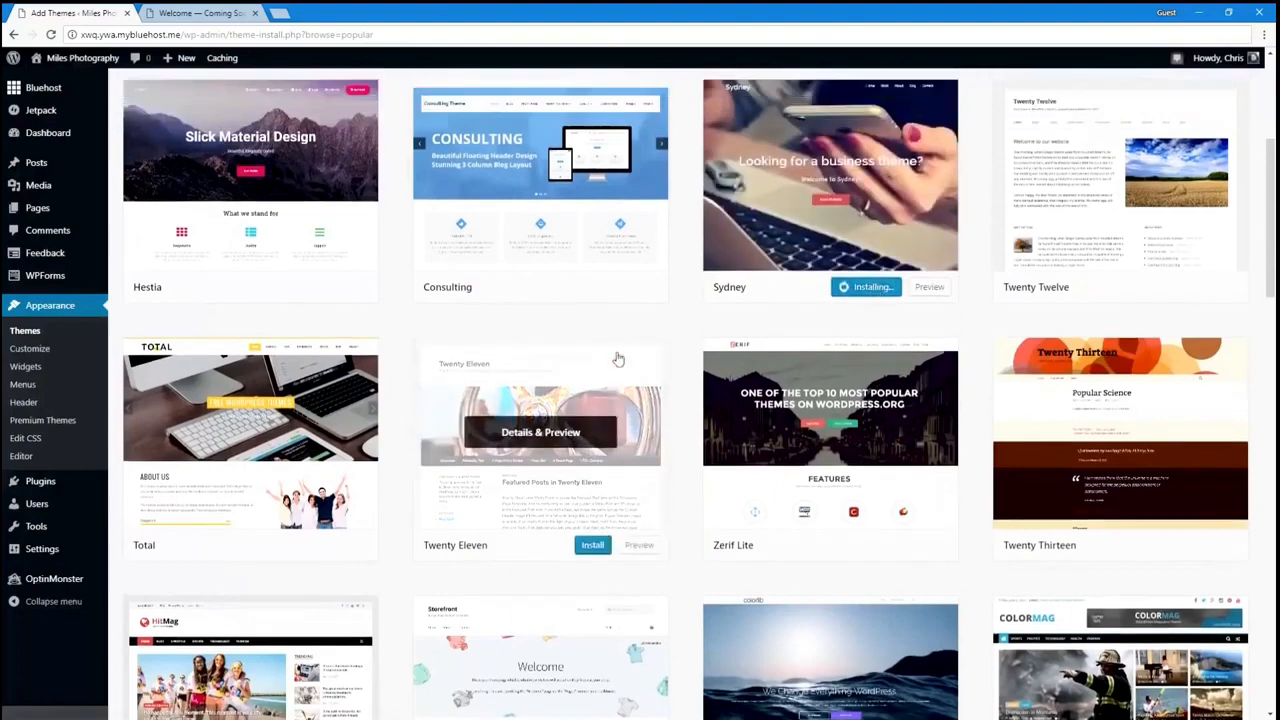
{"action": "scroll", "coordinate": [618, 359], "scroll_direction": "up", "scroll_amount": 1}
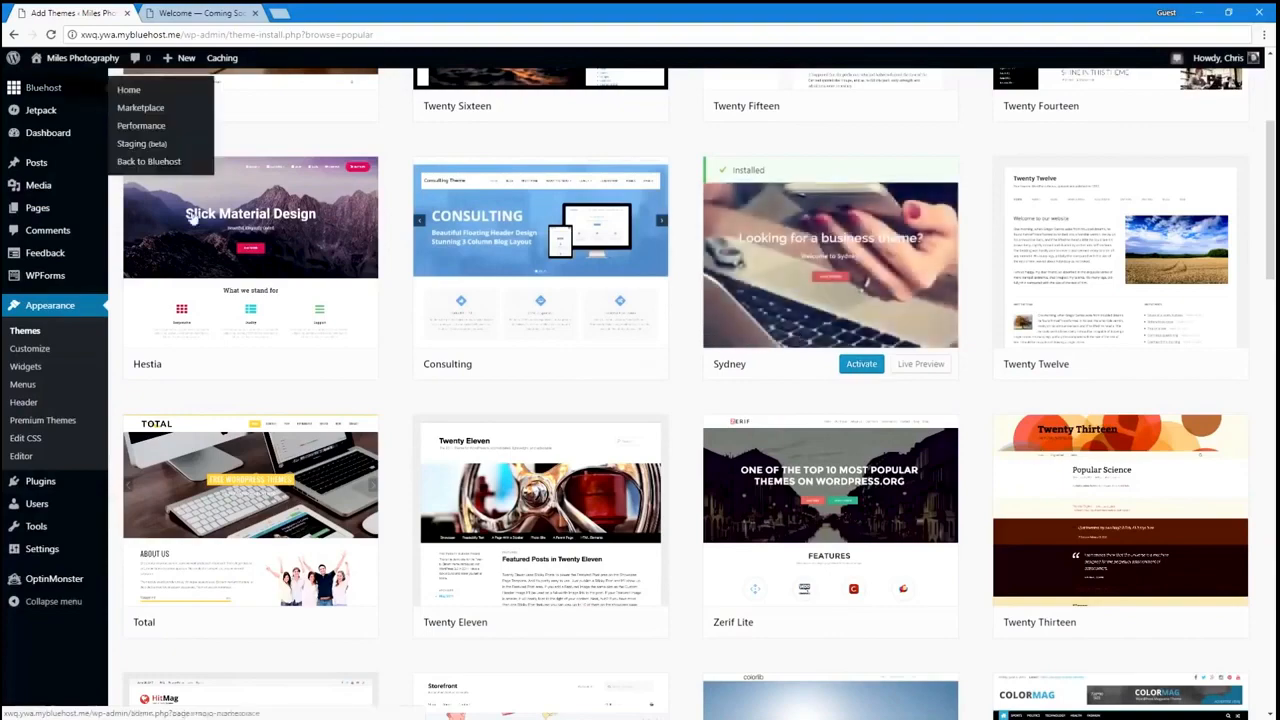
{"action": "scroll", "coordinate": [78, 341], "scroll_direction": "up", "scroll_amount": 3}
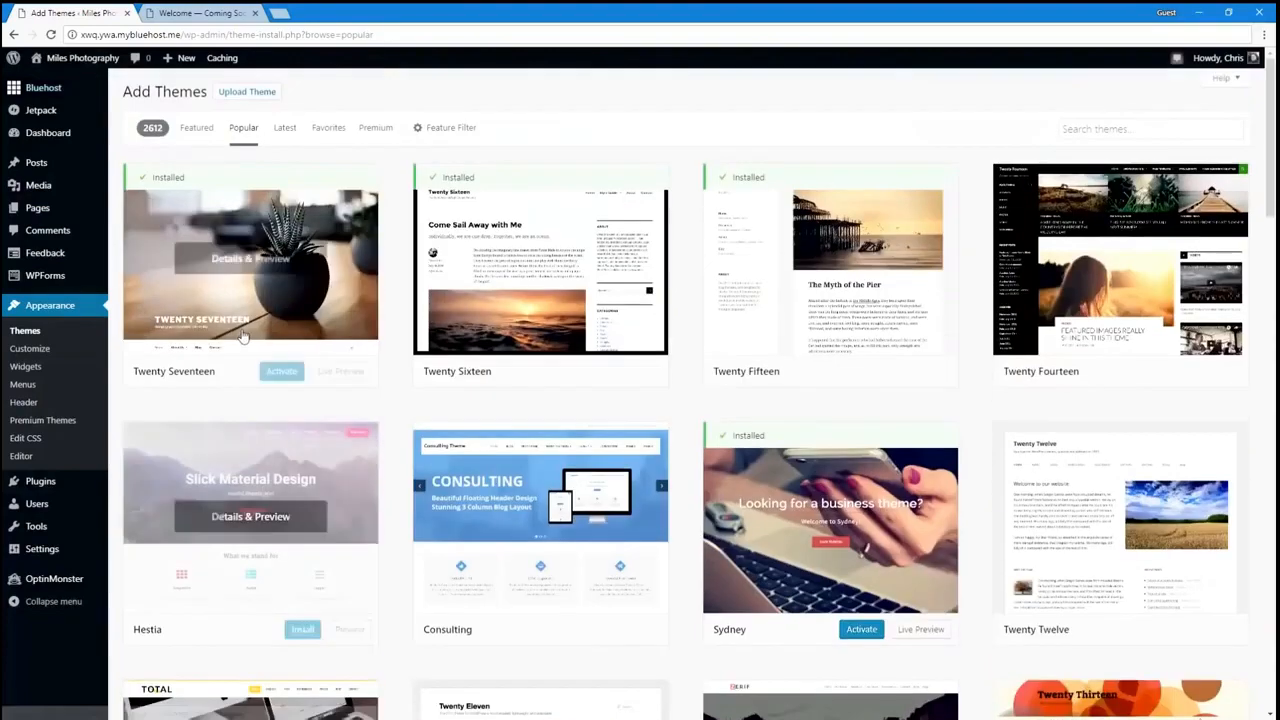
Step: Activate the installed Twenty Fifteen theme and view how the site's front page looks with it
{"action": "left_click", "coordinate": [69, 306]}
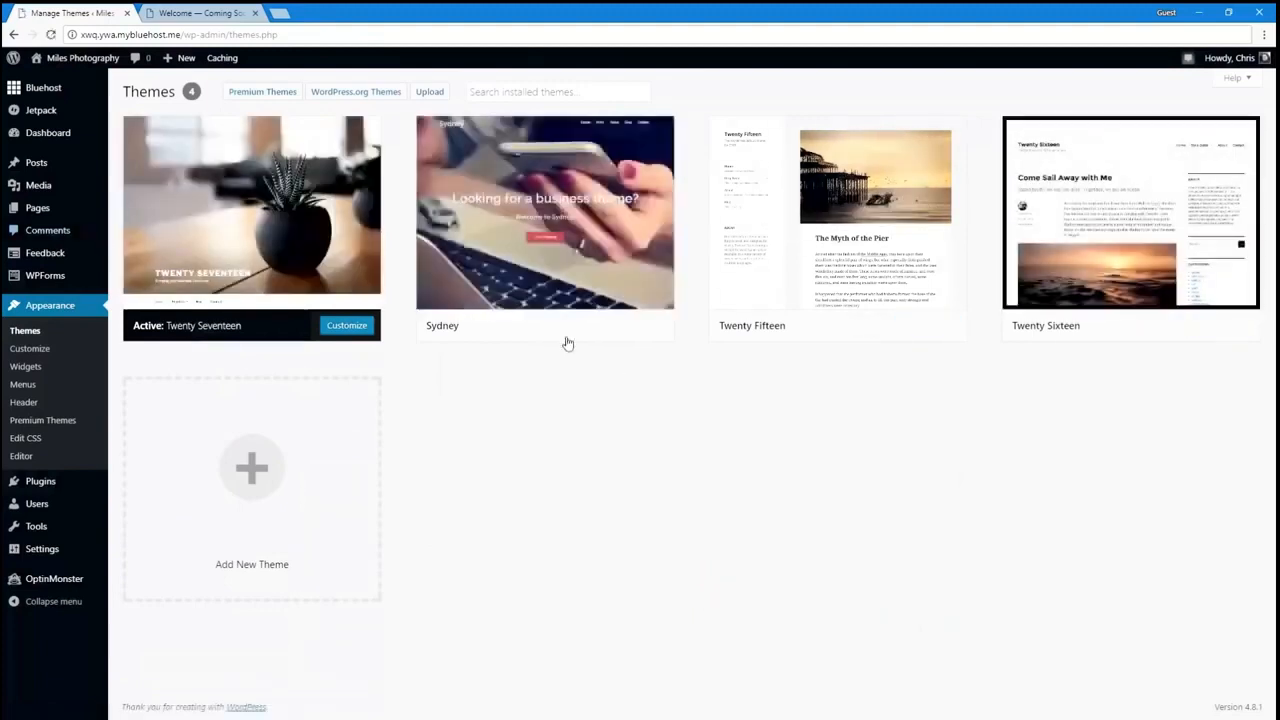
{"action": "left_click", "coordinate": [869, 327]}
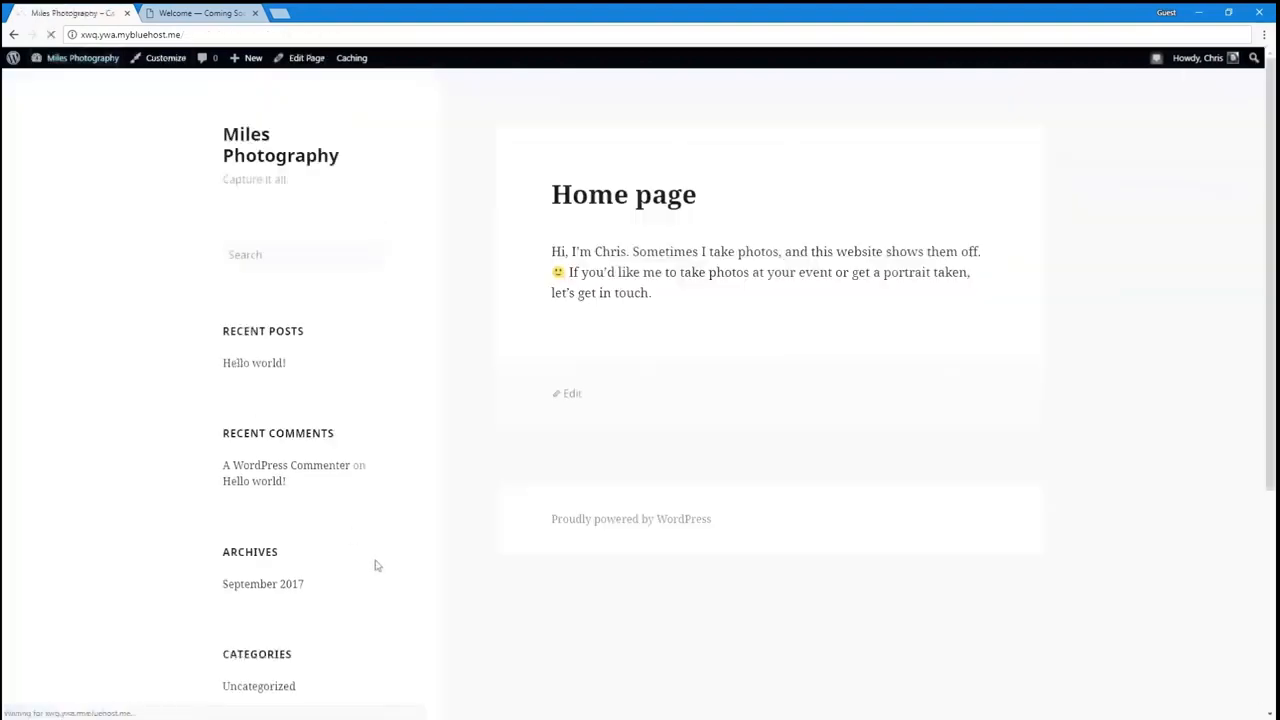
{"action": "scroll", "coordinate": [374, 563], "scroll_direction": "down", "scroll_amount": 3}
{"action": "scroll", "coordinate": [375, 566], "scroll_direction": "up", "scroll_amount": 3}
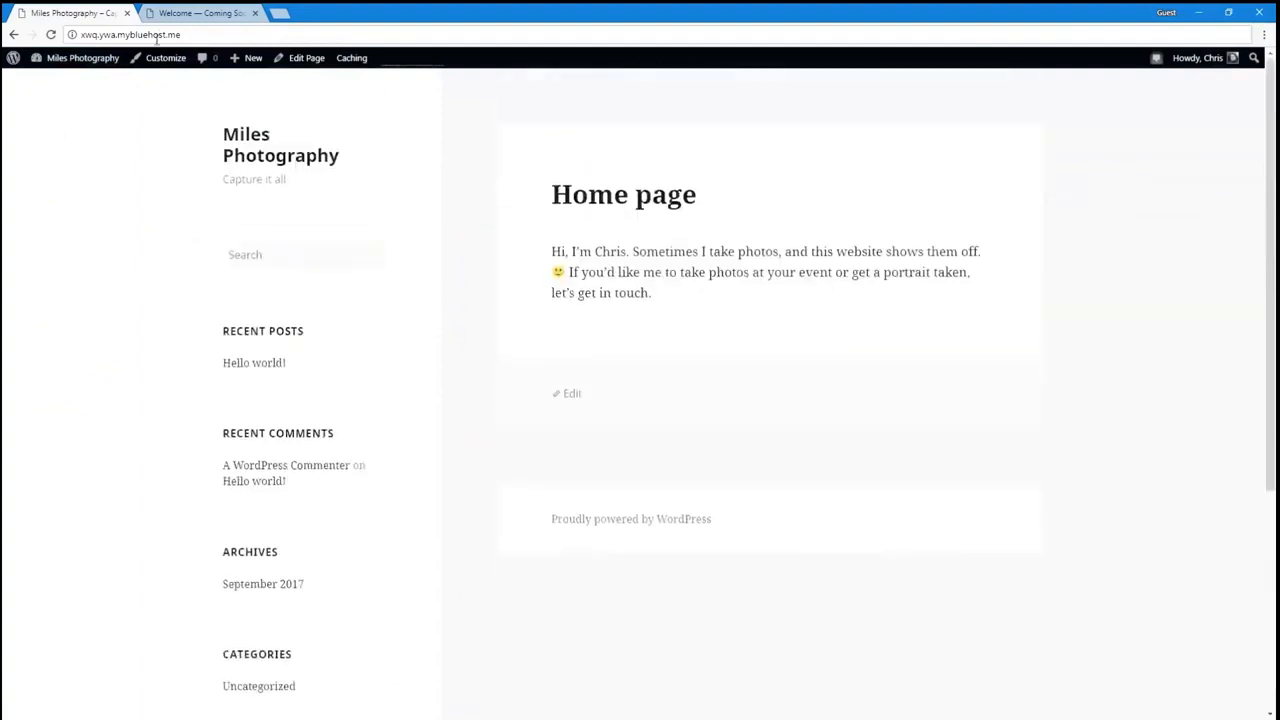
Step: Reactivate the Twenty Seventeen theme from the dashboard and view the site's front page again
{"action": "left_click", "coordinate": [100, 60]}
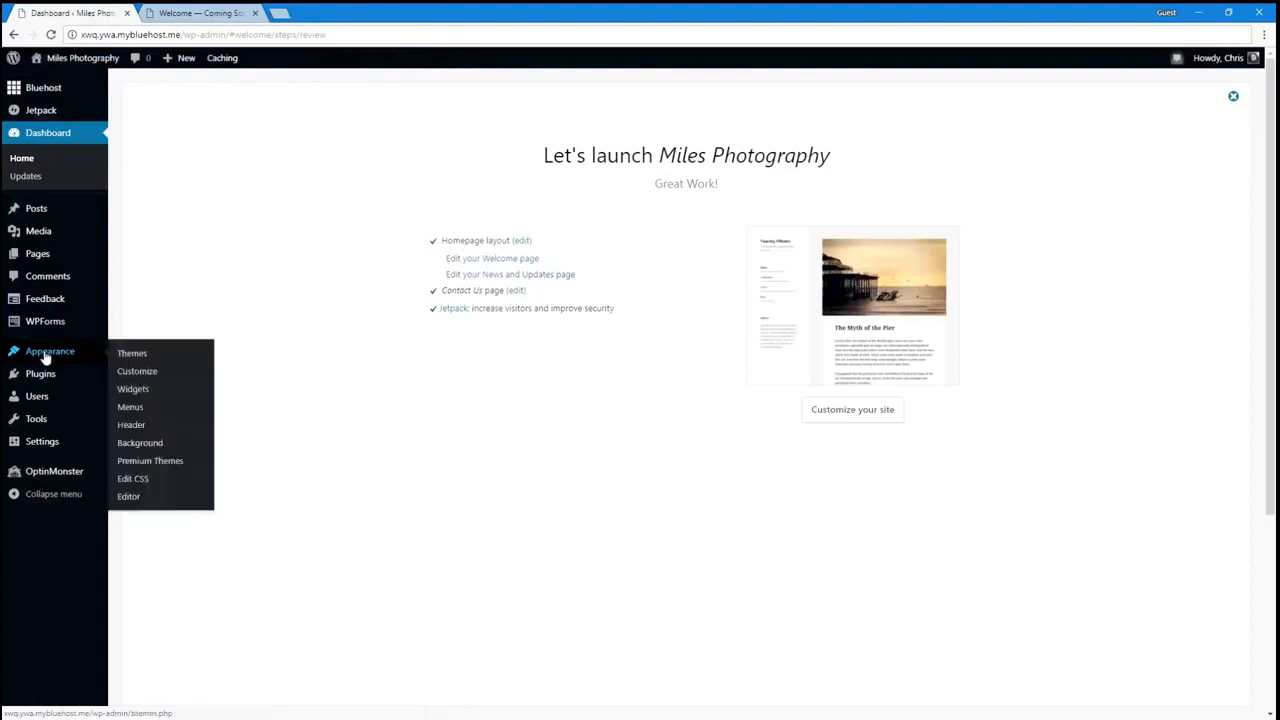
{"action": "left_click", "coordinate": [43, 354]}
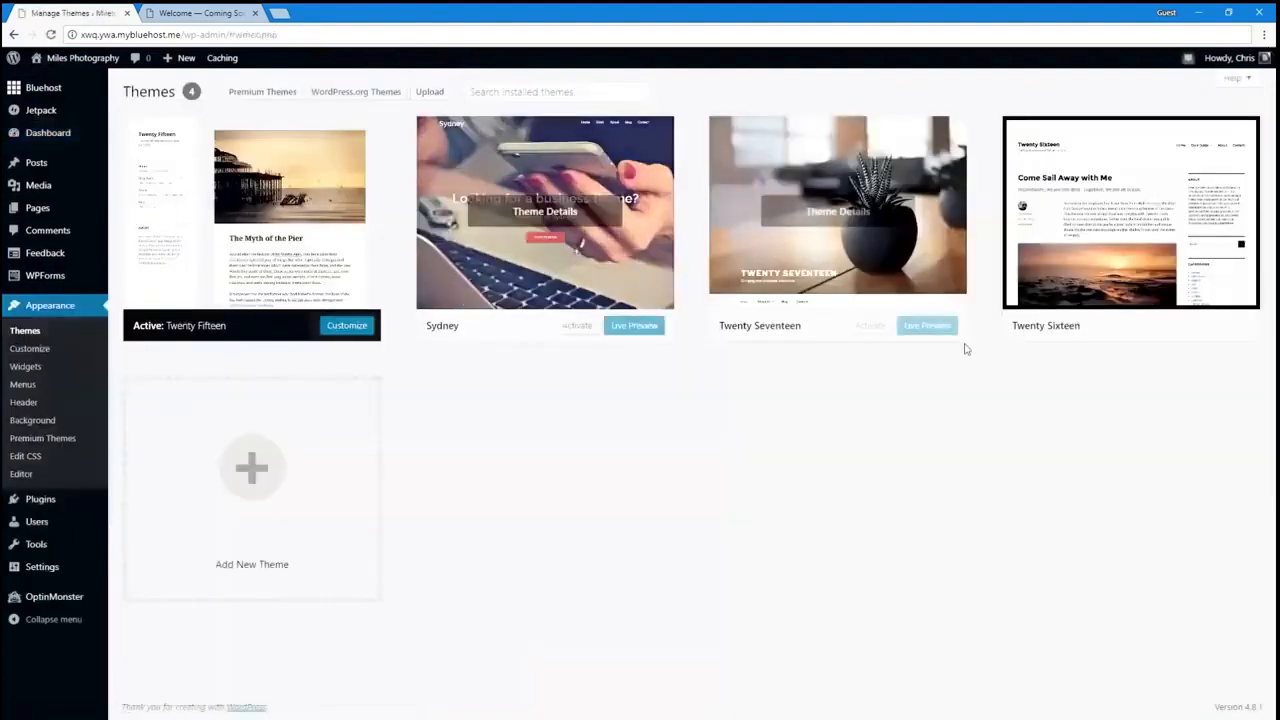
{"action": "left_click", "coordinate": [868, 330]}
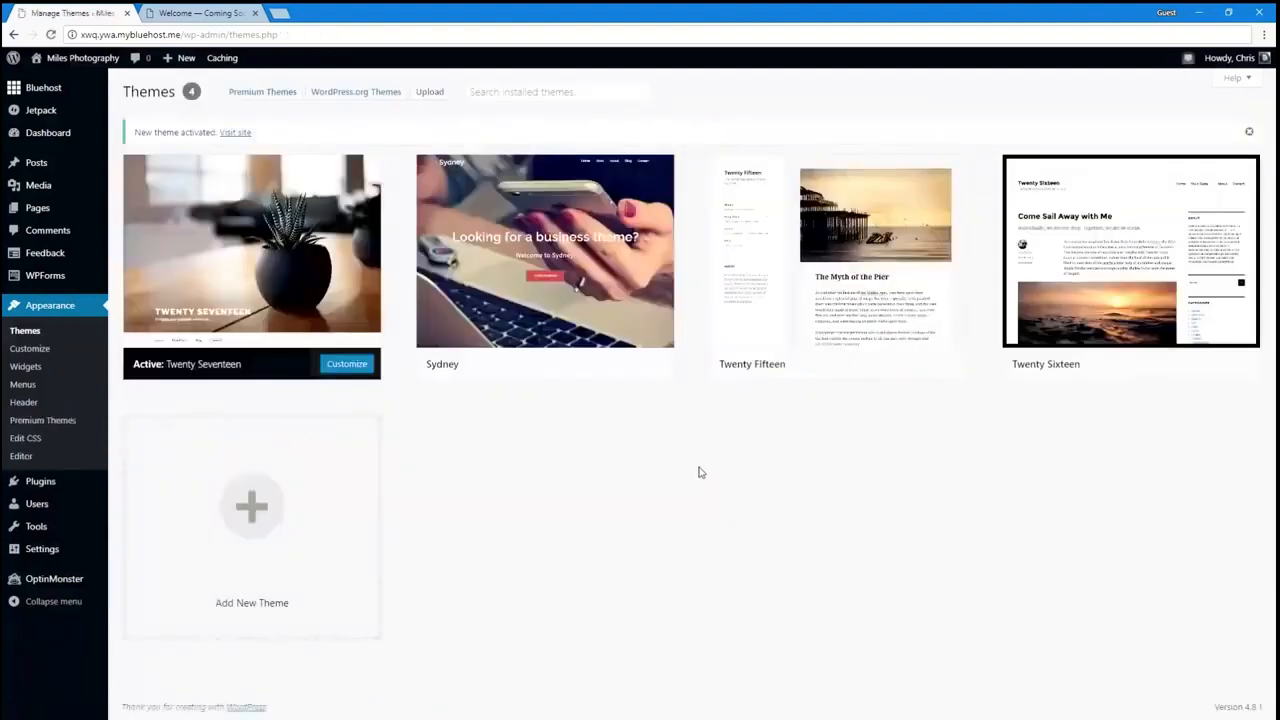
{"action": "left_click", "coordinate": [1248, 136]}
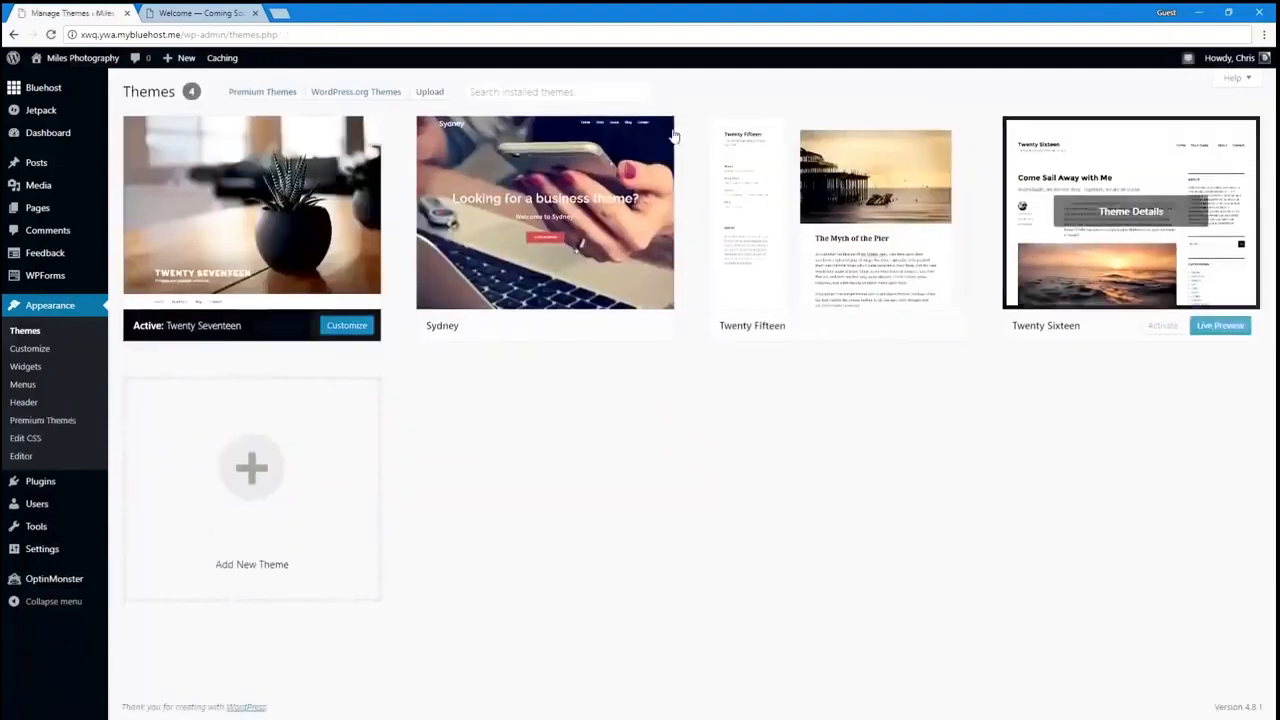
{"action": "left_click", "coordinate": [94, 60]}
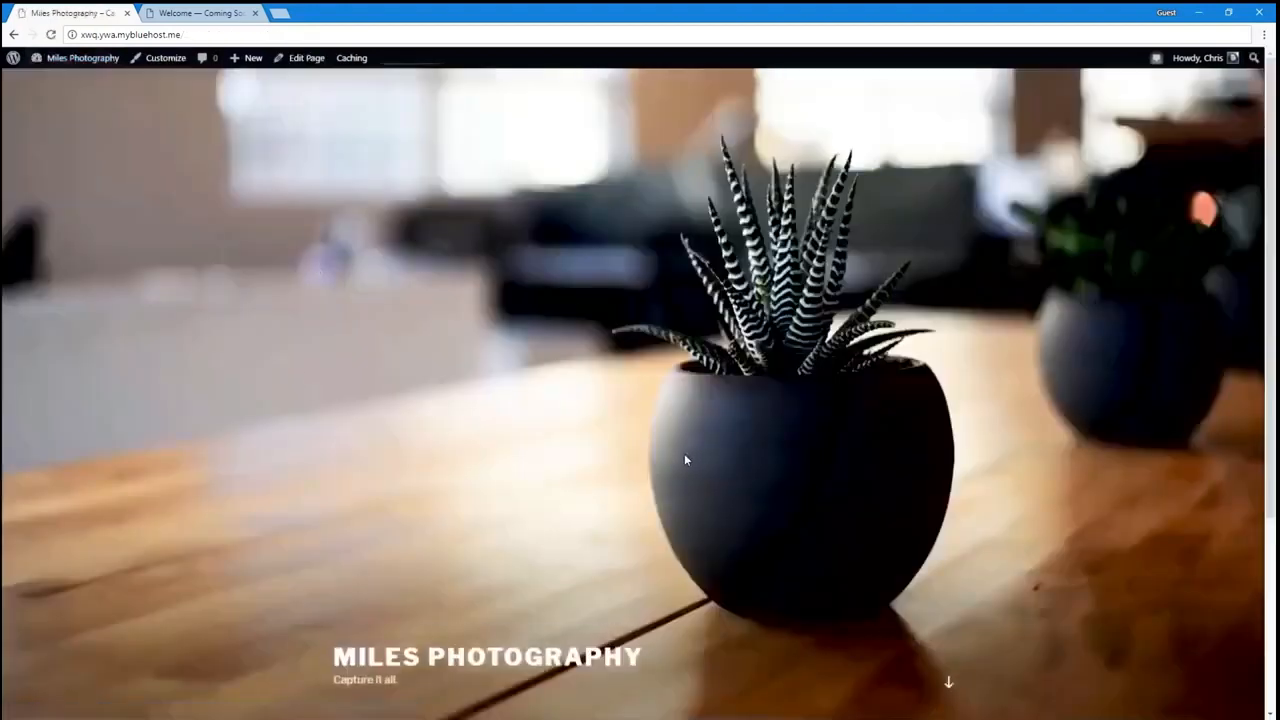
Step: Open the site customizer, look through the installed themes offered as alternatives, and return to the Twenty Seventeen options
{"action": "left_click", "coordinate": [155, 66]}
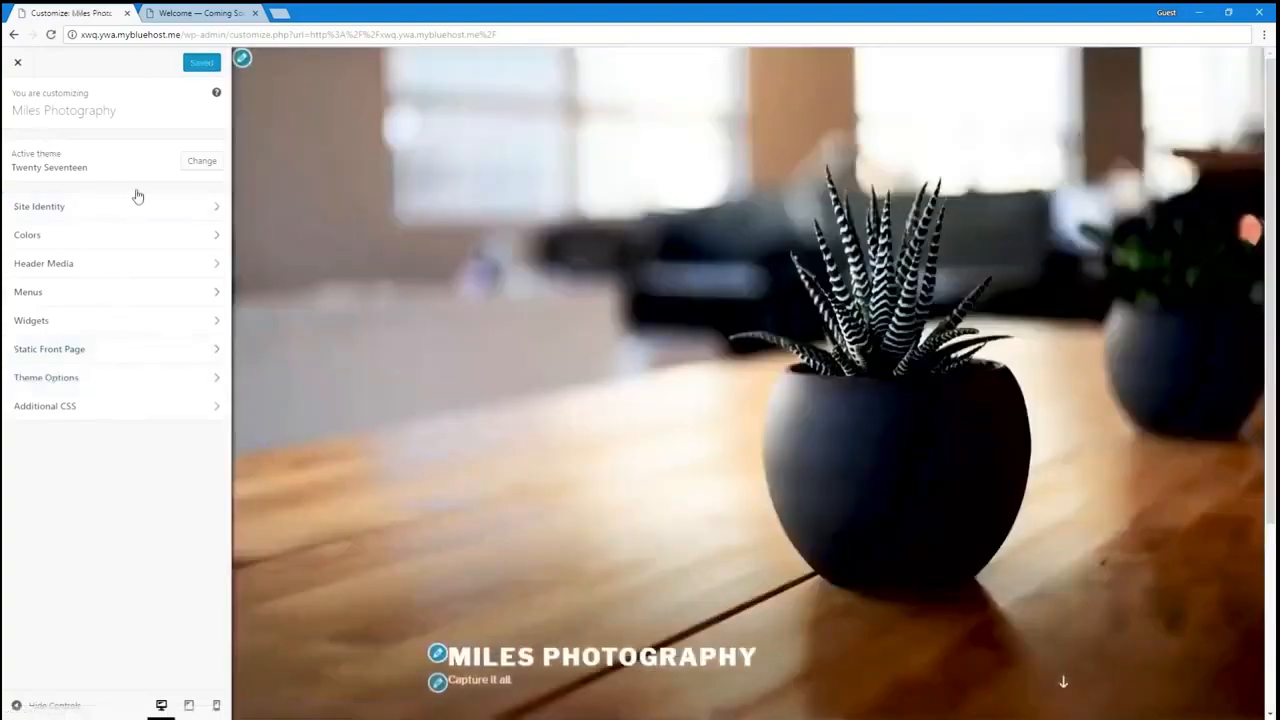
{"action": "left_click", "coordinate": [190, 160]}
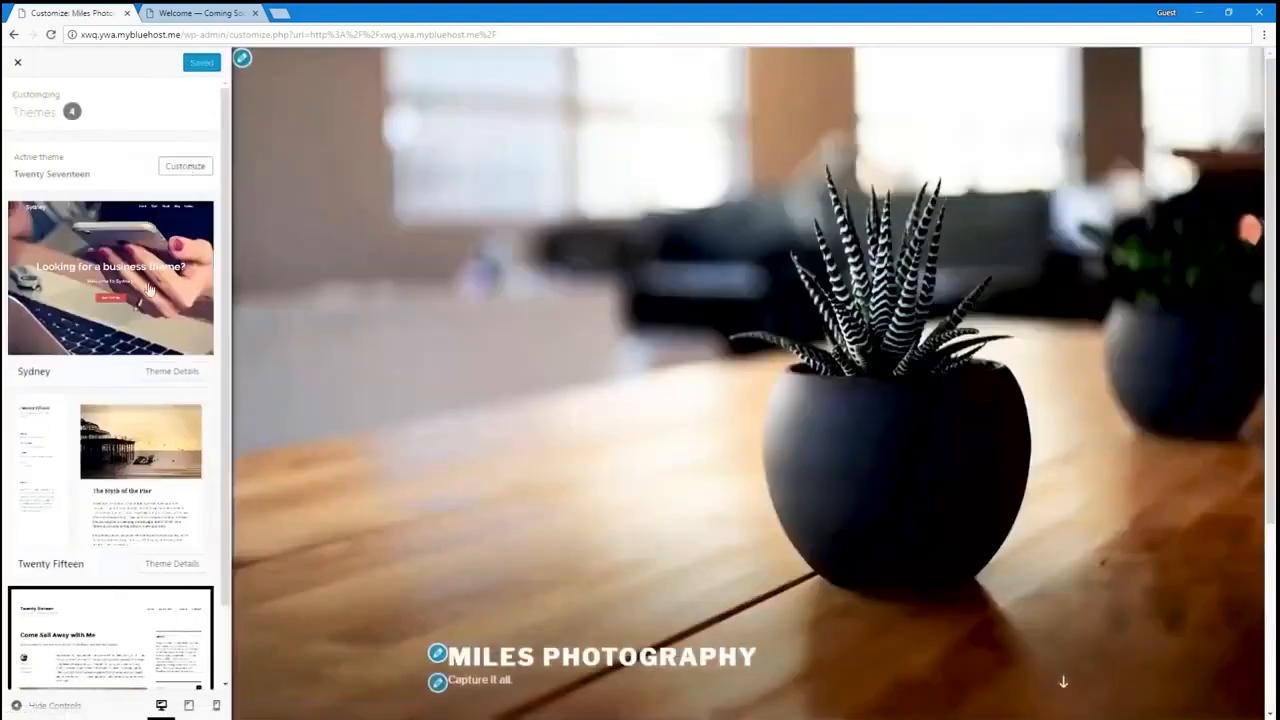
{"action": "scroll", "coordinate": [132, 355], "scroll_direction": "down", "scroll_amount": 2}
{"action": "scroll", "coordinate": [132, 355], "scroll_direction": "up", "scroll_amount": 2}
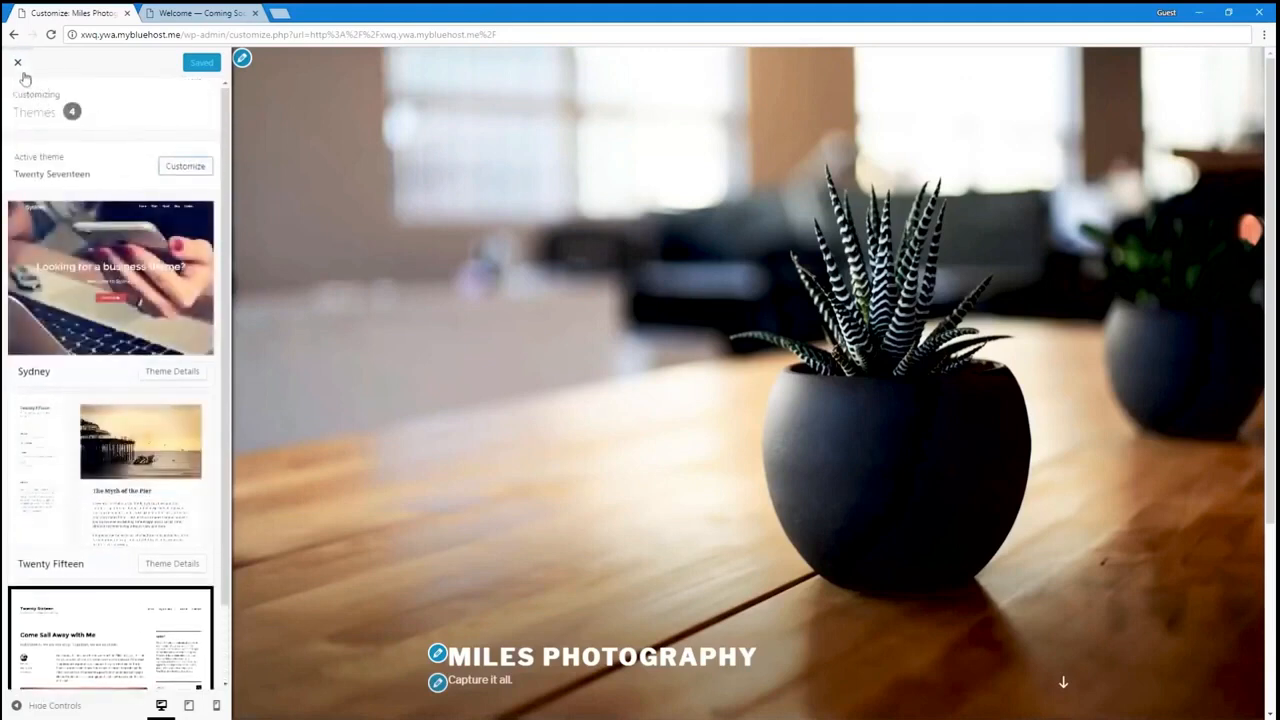
{"action": "left_click", "coordinate": [183, 168]}
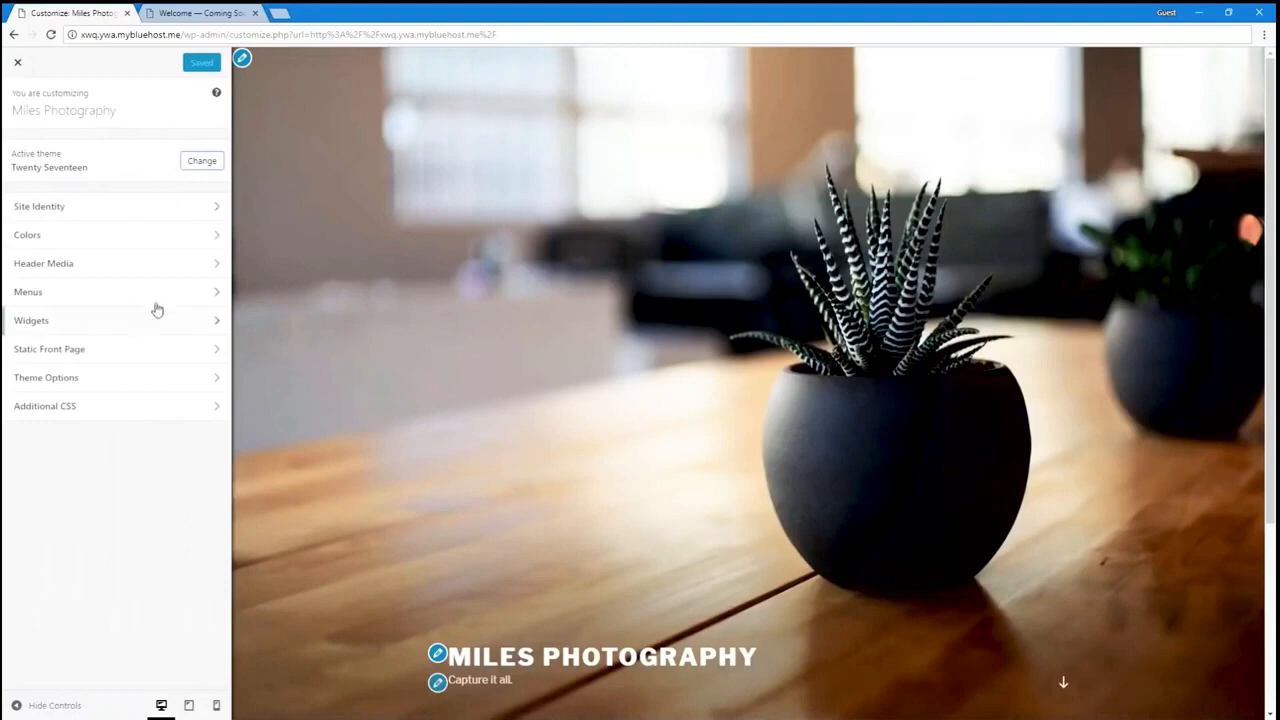
Step: Open the site identity settings and examine the site title and tagline fields
{"action": "left_click", "coordinate": [128, 207]}
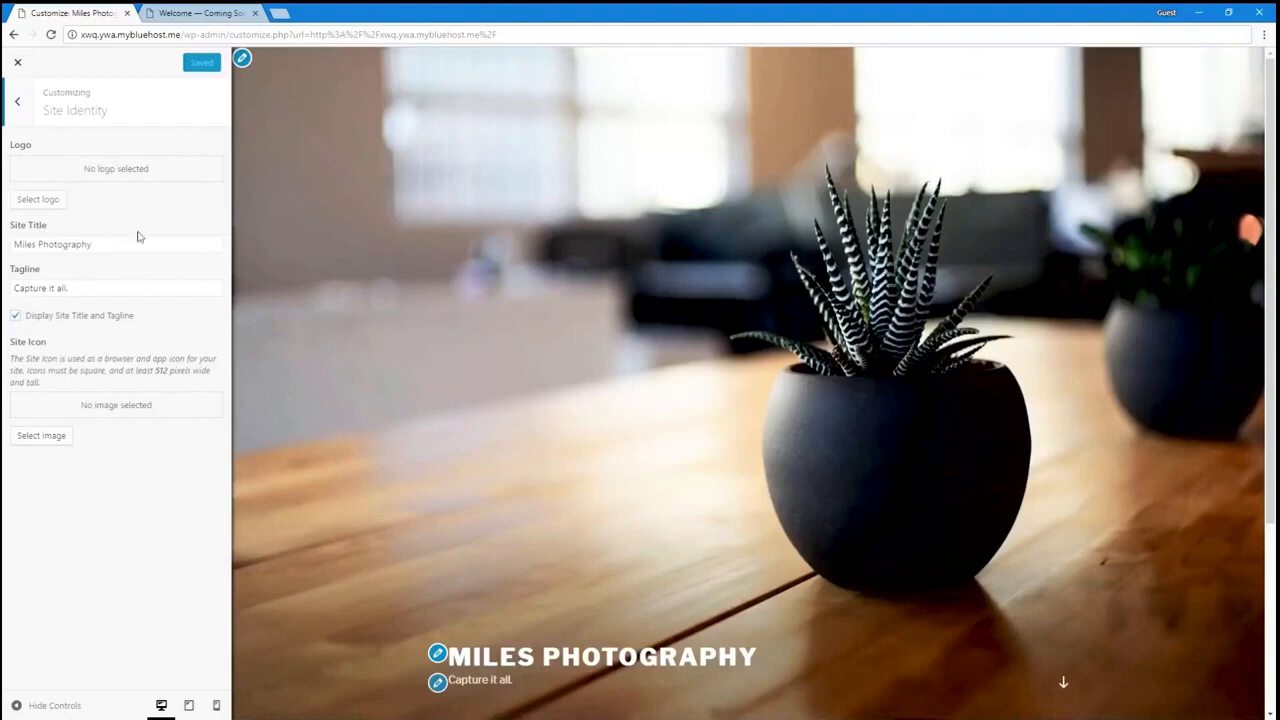
{"action": "left_click", "coordinate": [94, 243]}
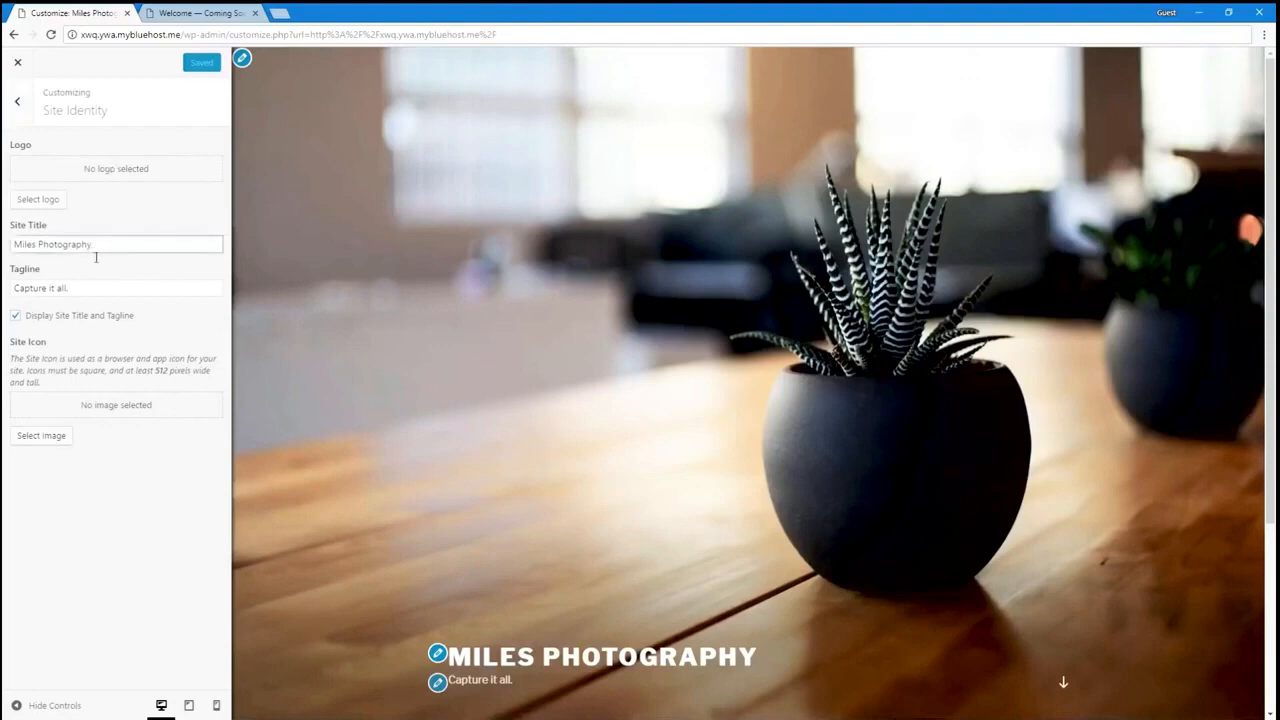
{"action": "left_click", "coordinate": [97, 279]}
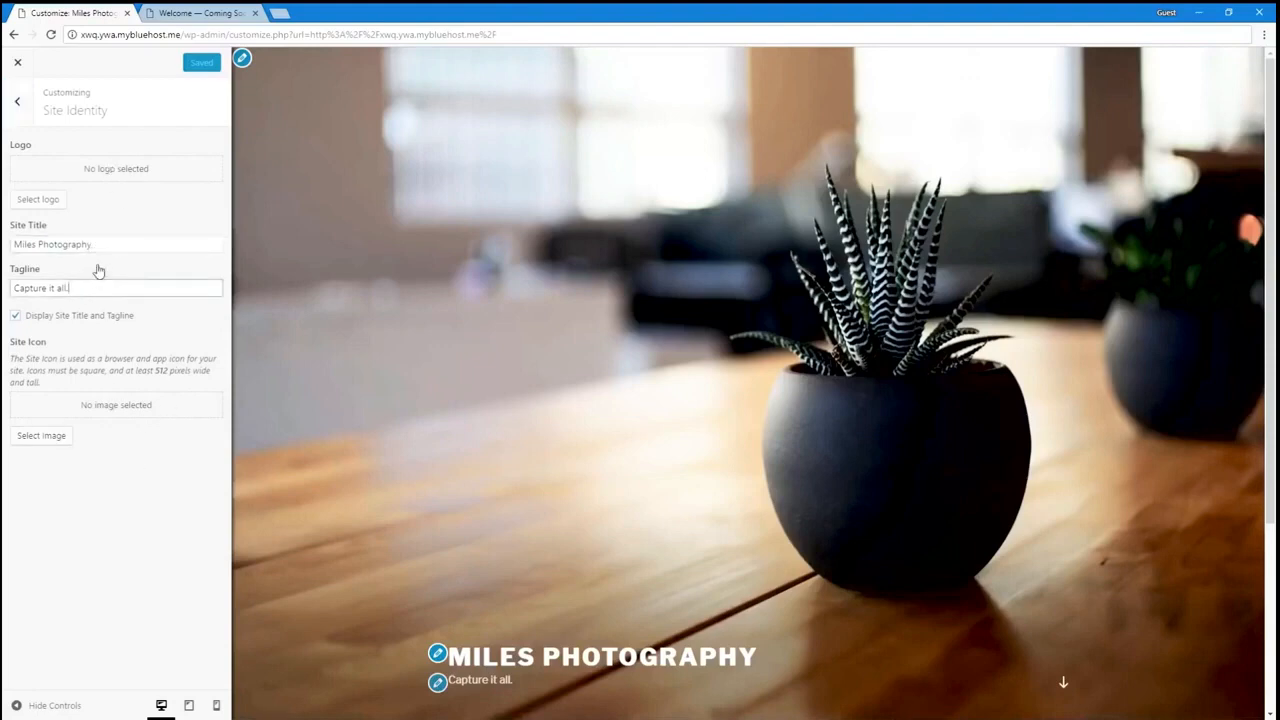
{"action": "left_click", "coordinate": [109, 241]}
{"action": "left_click", "coordinate": [117, 216]}
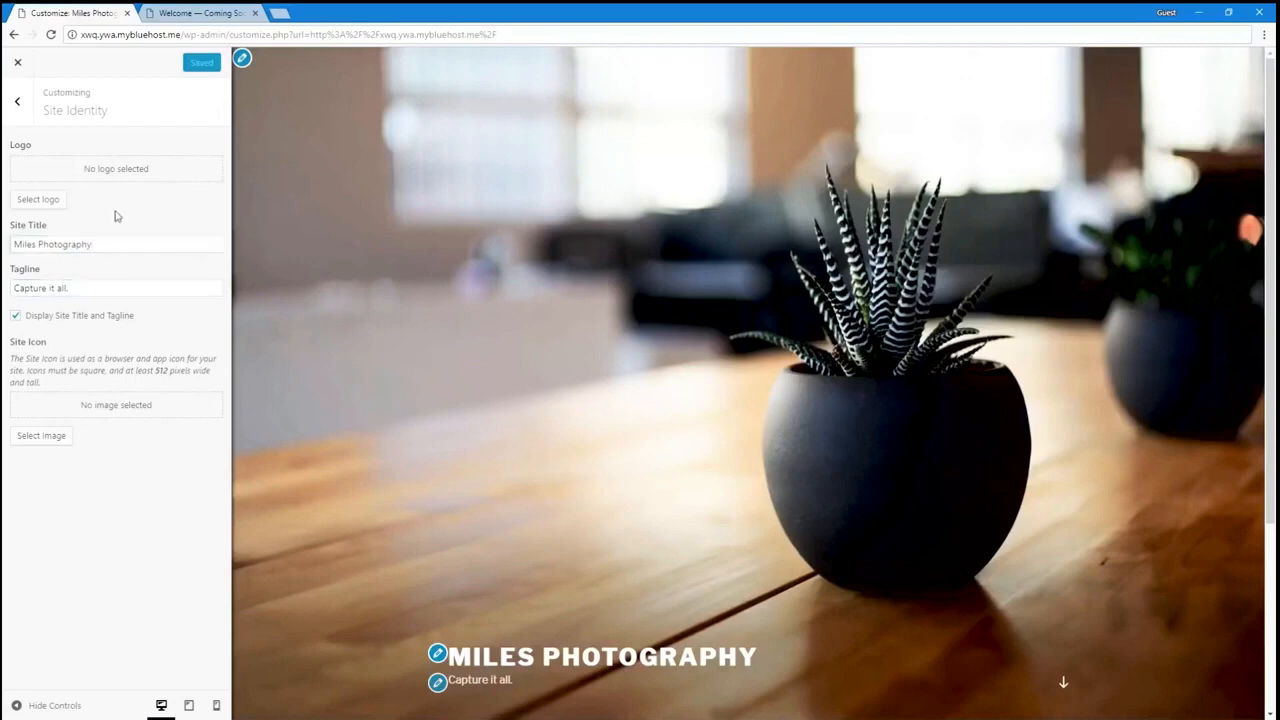
Step: Upload camera-clip-art.png from the Pictures folder and set it as the site logo without cropping
{"action": "left_click", "coordinate": [33, 200]}
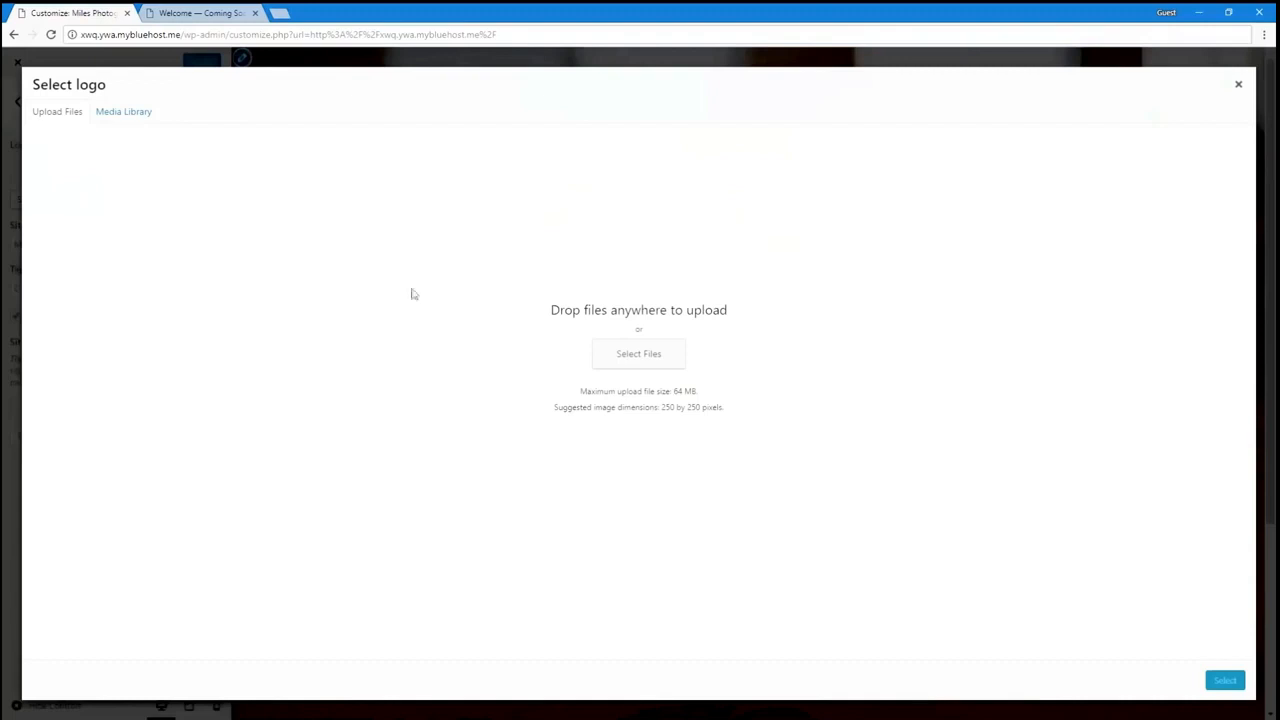
{"action": "left_click", "coordinate": [654, 354]}
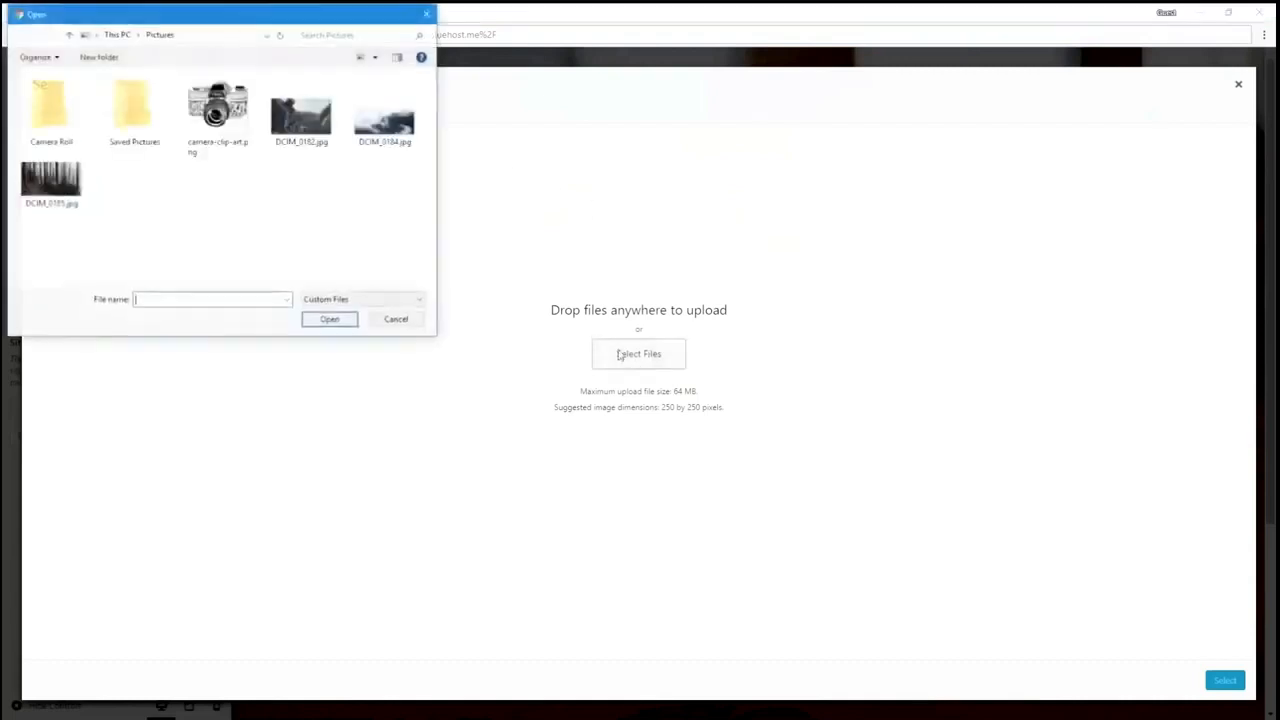
{"action": "double_click", "coordinate": [235, 137]}
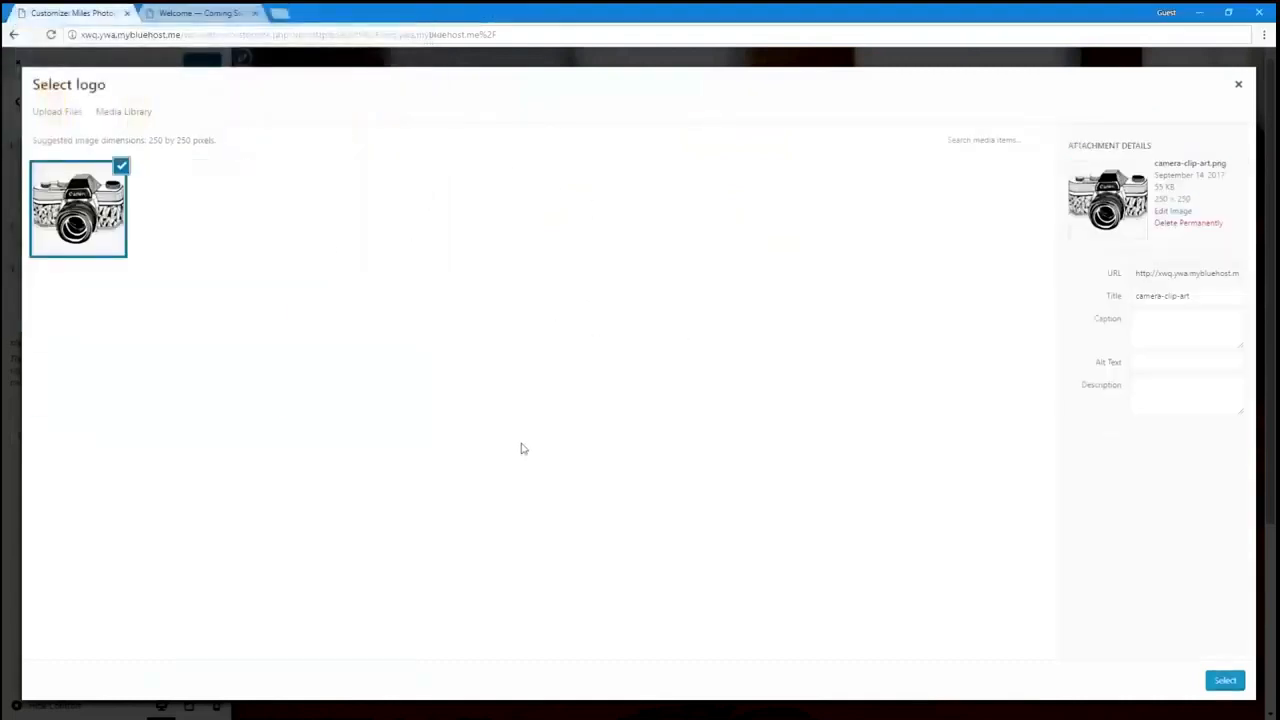
{"action": "left_click", "coordinate": [1224, 680]}
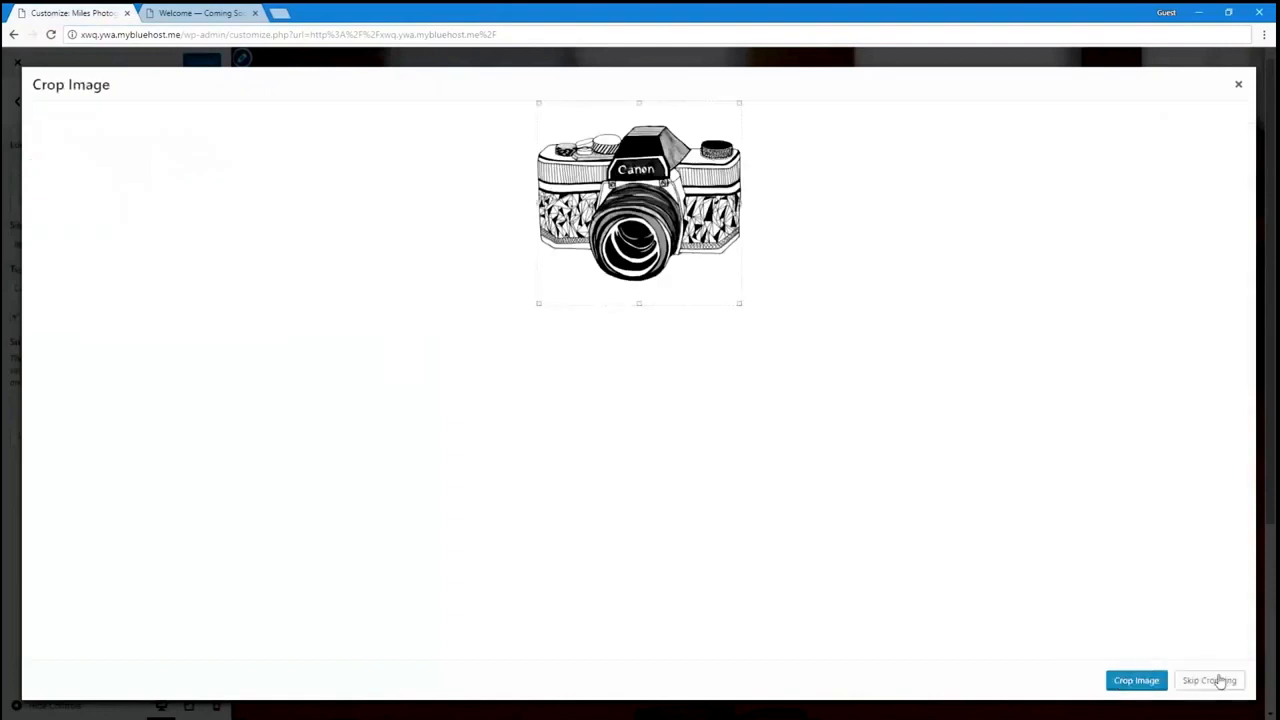
{"action": "left_click", "coordinate": [1209, 681]}
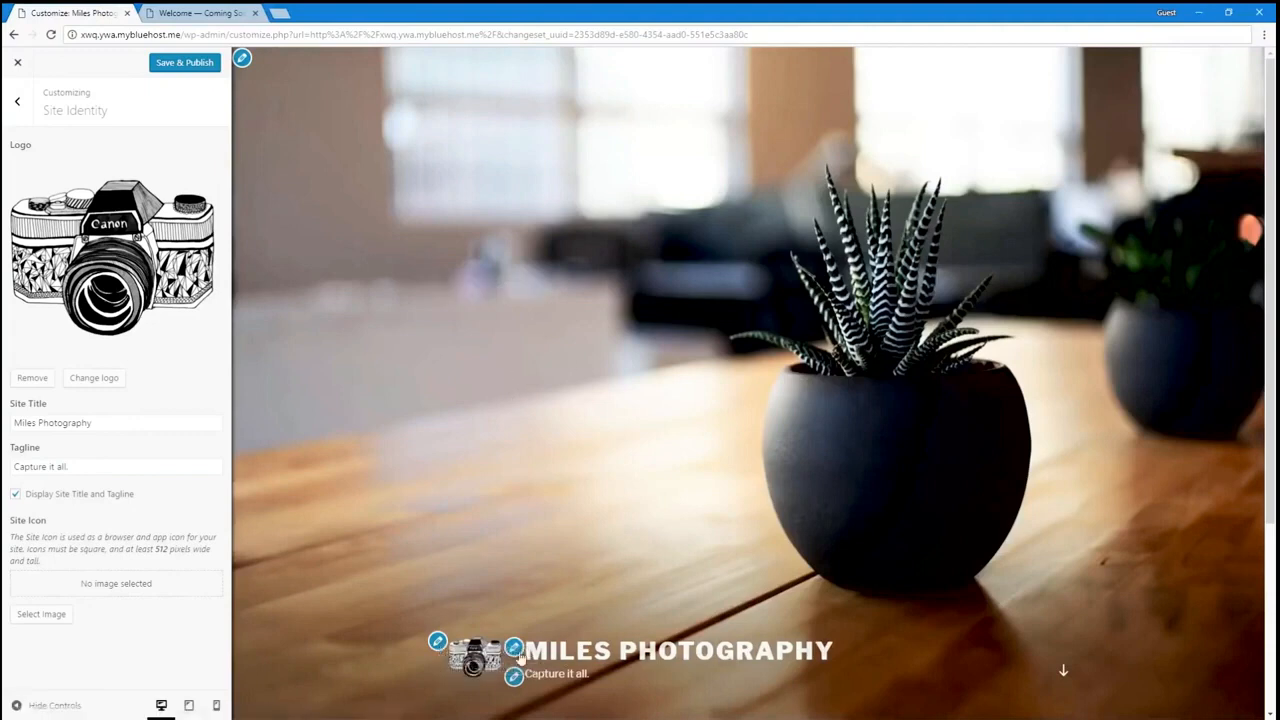
Step: Upload DCIM_0182.jpg from the Pictures folder and set it as the header image without cropping
{"action": "left_click", "coordinate": [243, 60]}
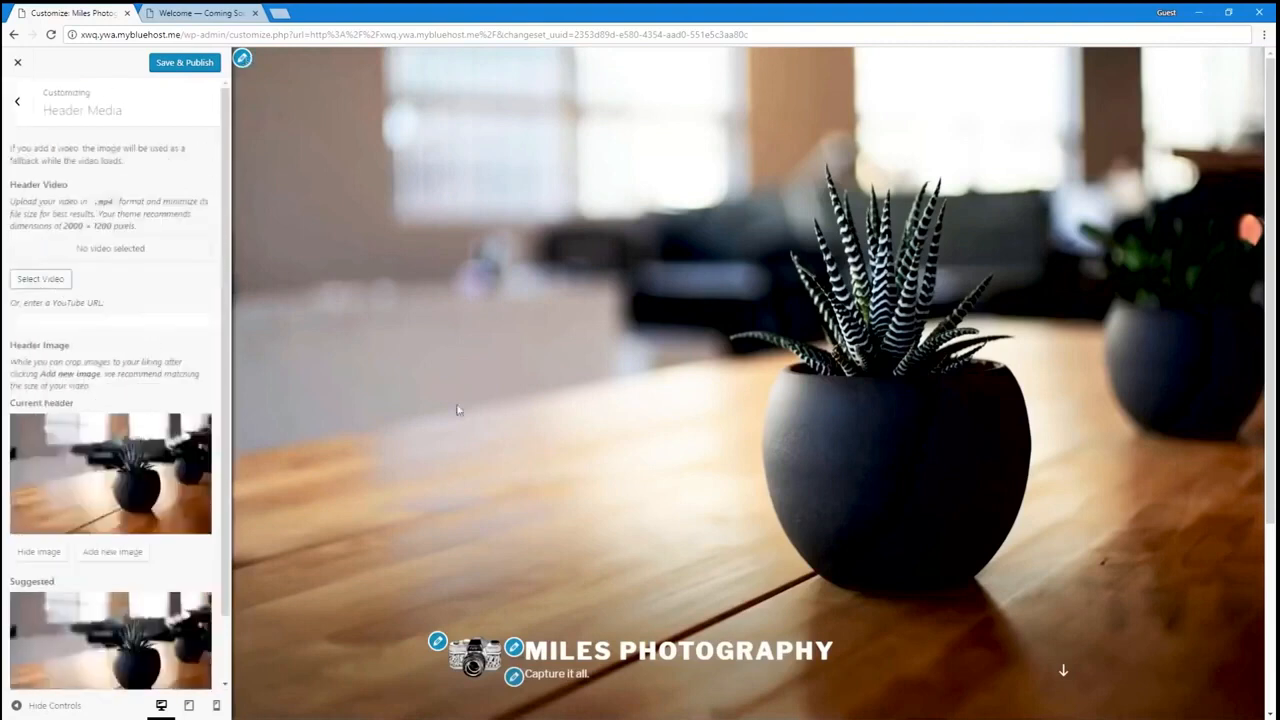
{"action": "left_click", "coordinate": [437, 641]}
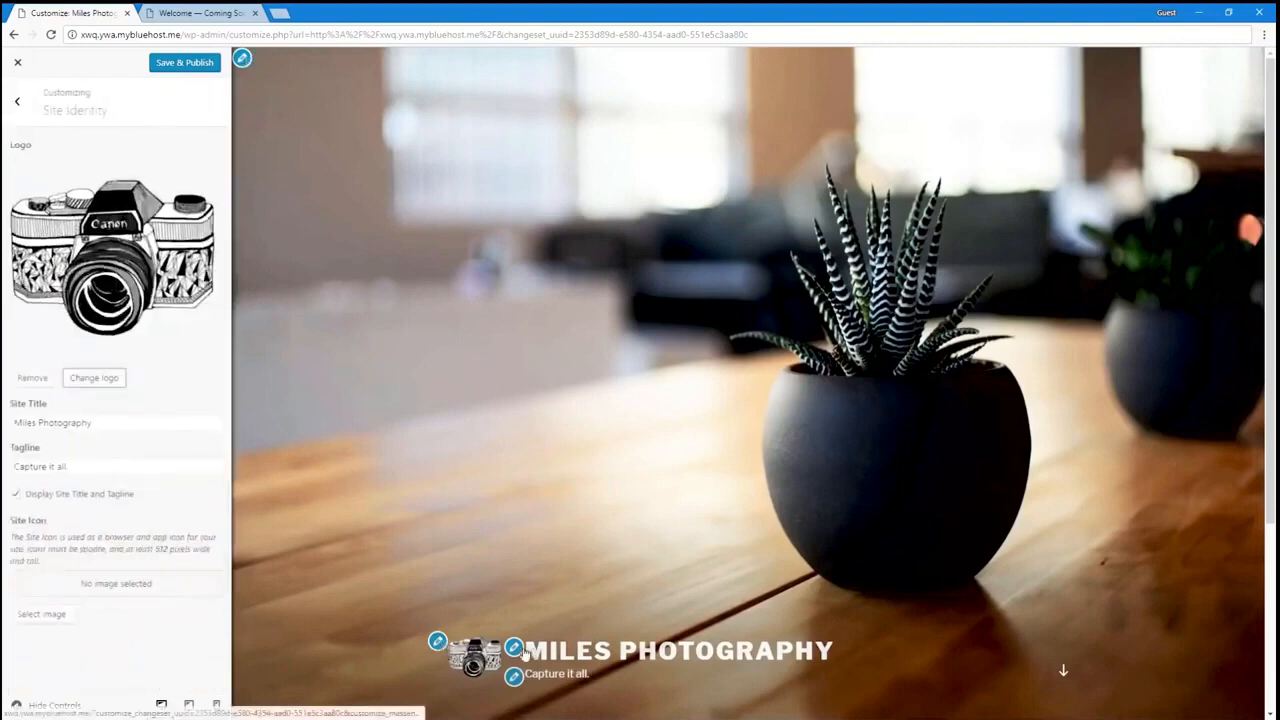
{"action": "left_click", "coordinate": [243, 60]}
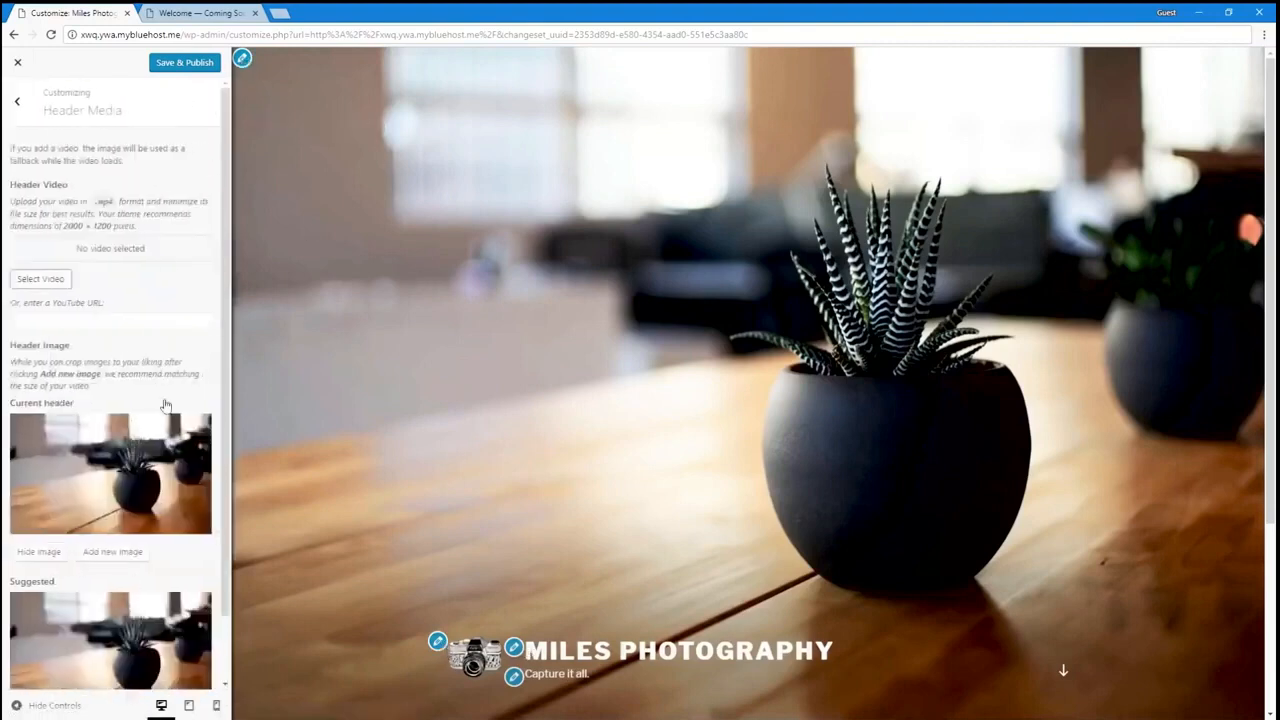
{"action": "left_click", "coordinate": [107, 562]}
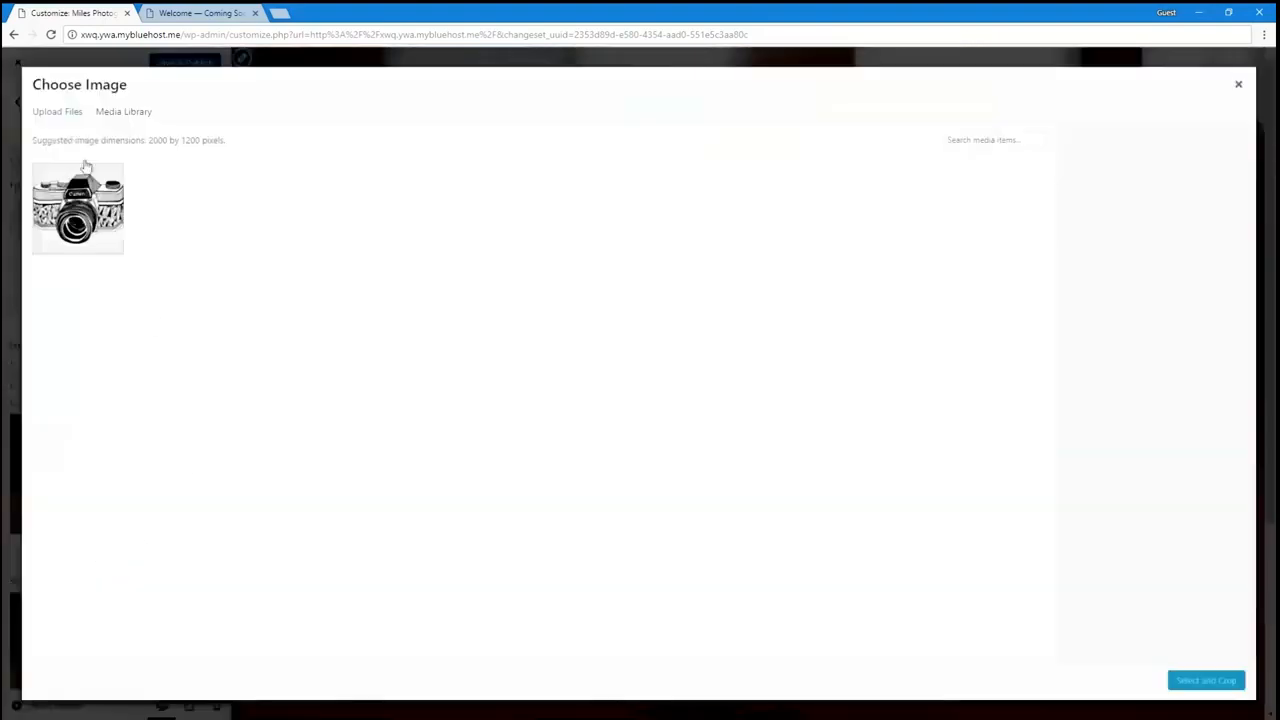
{"action": "left_click", "coordinate": [47, 114]}
{"action": "left_click", "coordinate": [623, 362]}
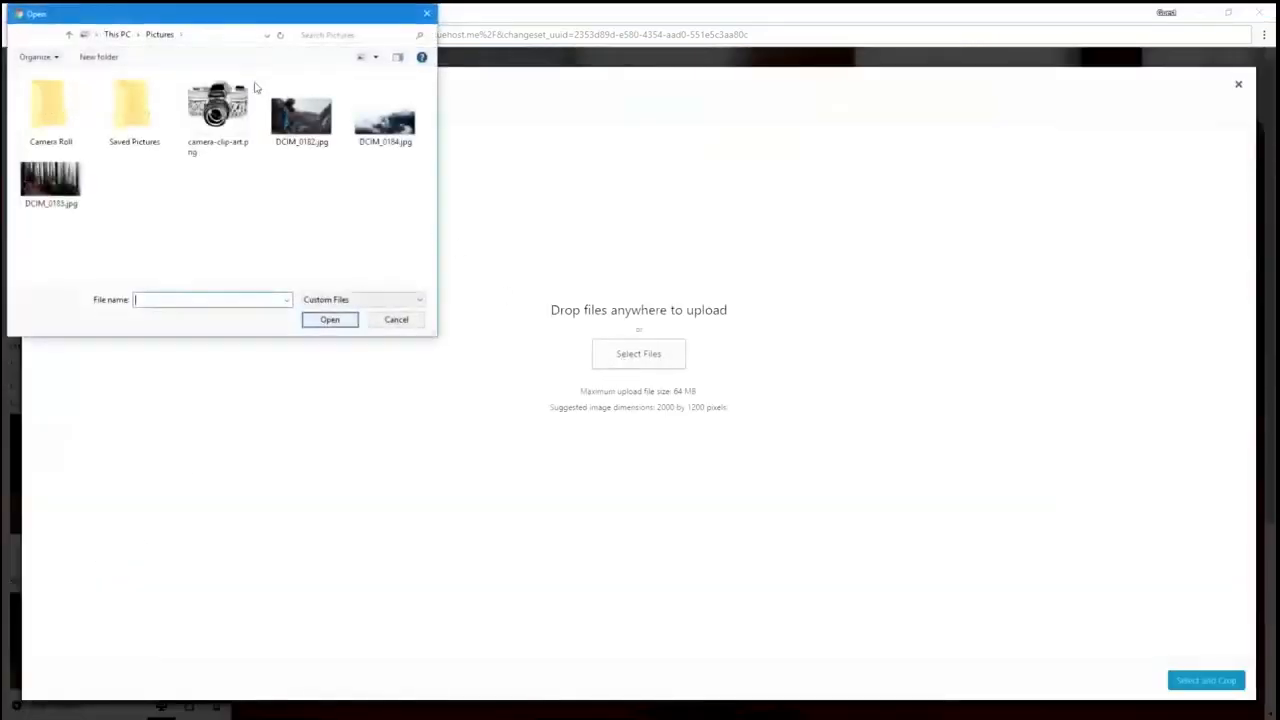
{"action": "double_click", "coordinate": [316, 108]}
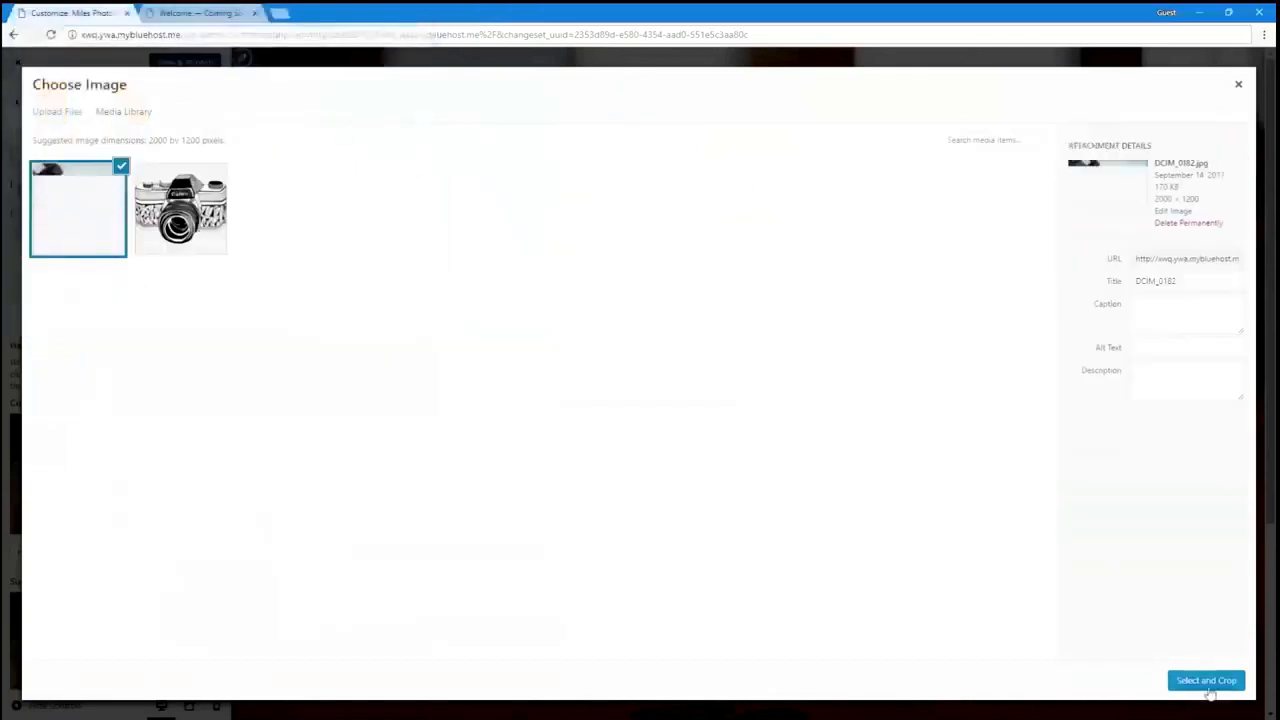
{"action": "left_click", "coordinate": [1207, 682]}
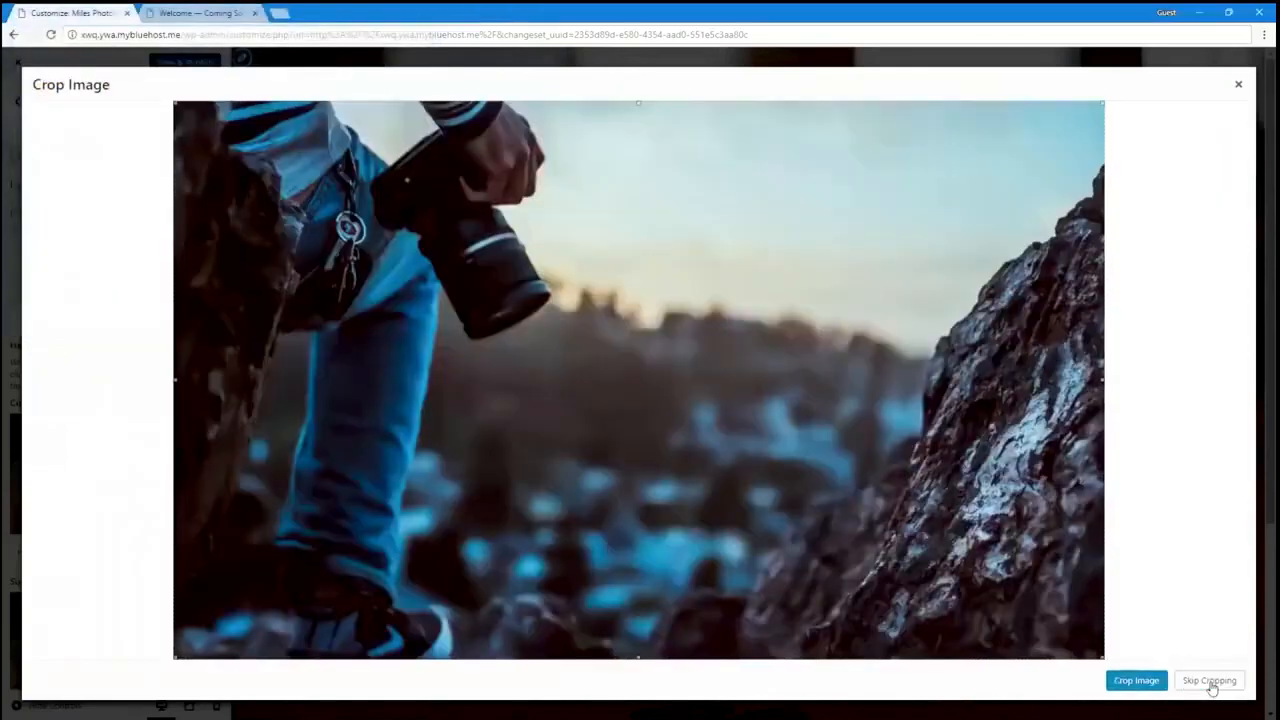
{"action": "left_click", "coordinate": [1209, 681]}
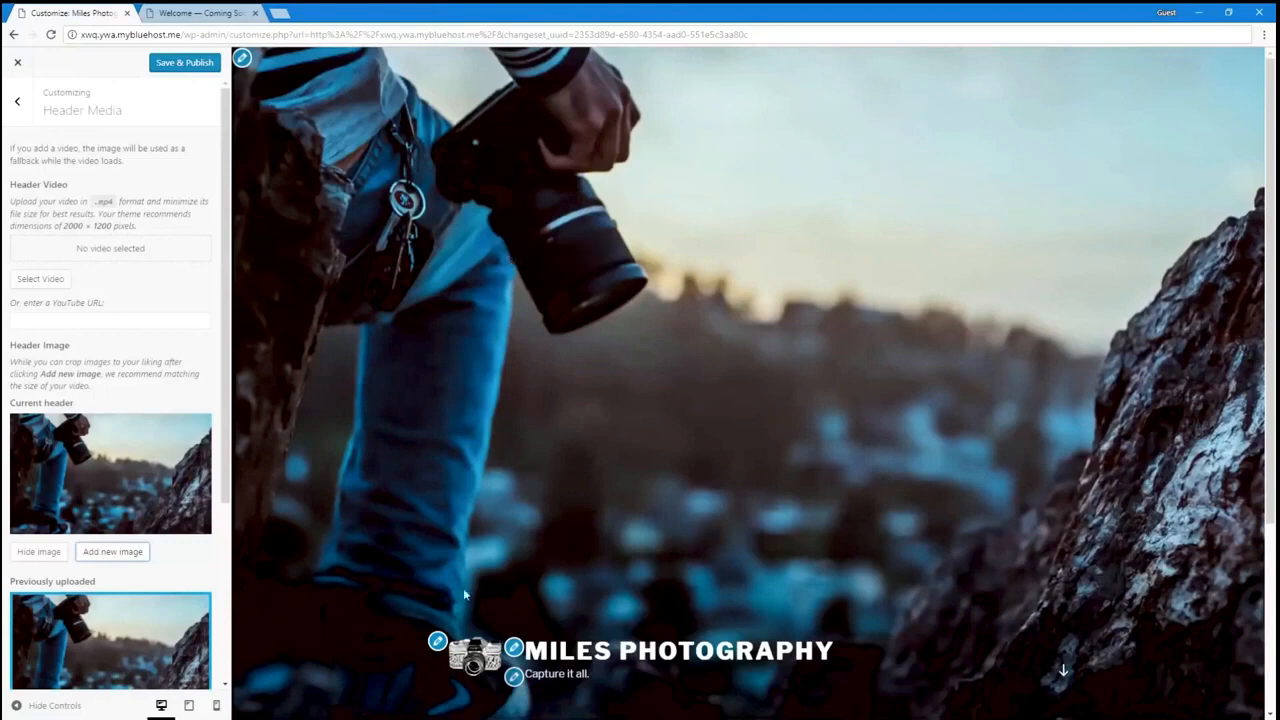
Step: Change the site tagline to "Capture it all on film."
{"action": "left_click", "coordinate": [515, 678]}
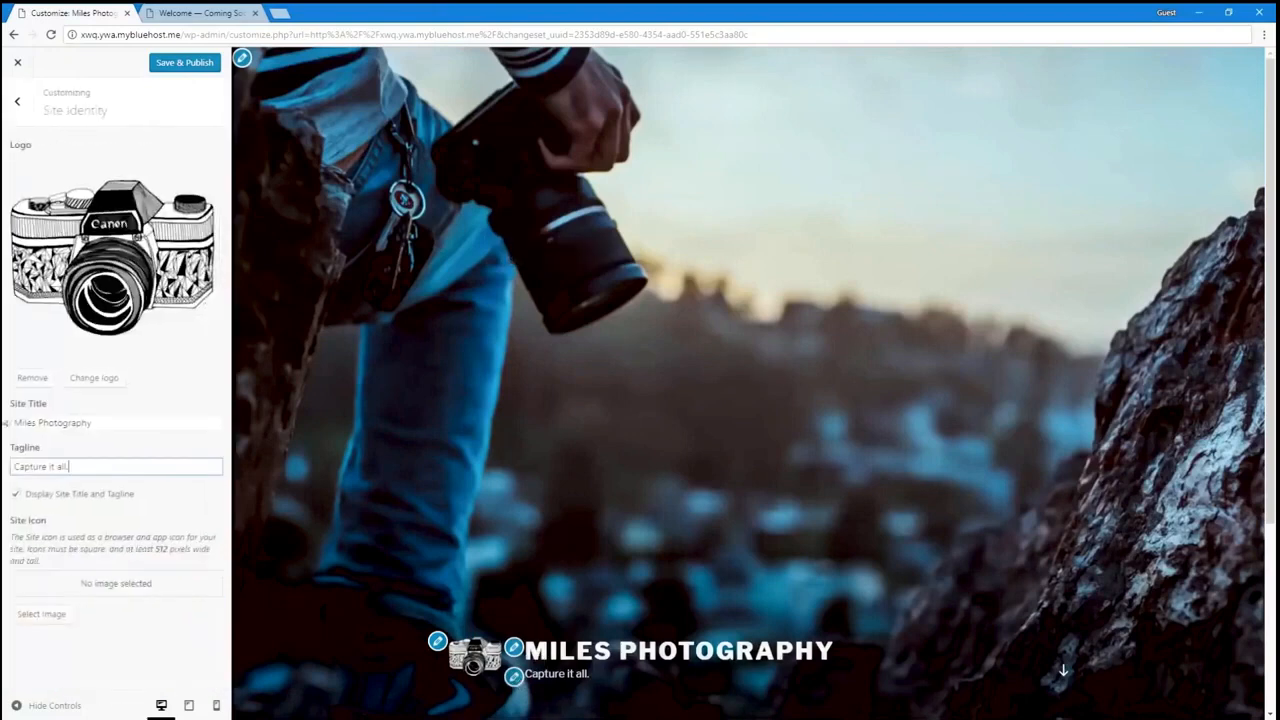
{"action": "key", "text": "BackSpace"}
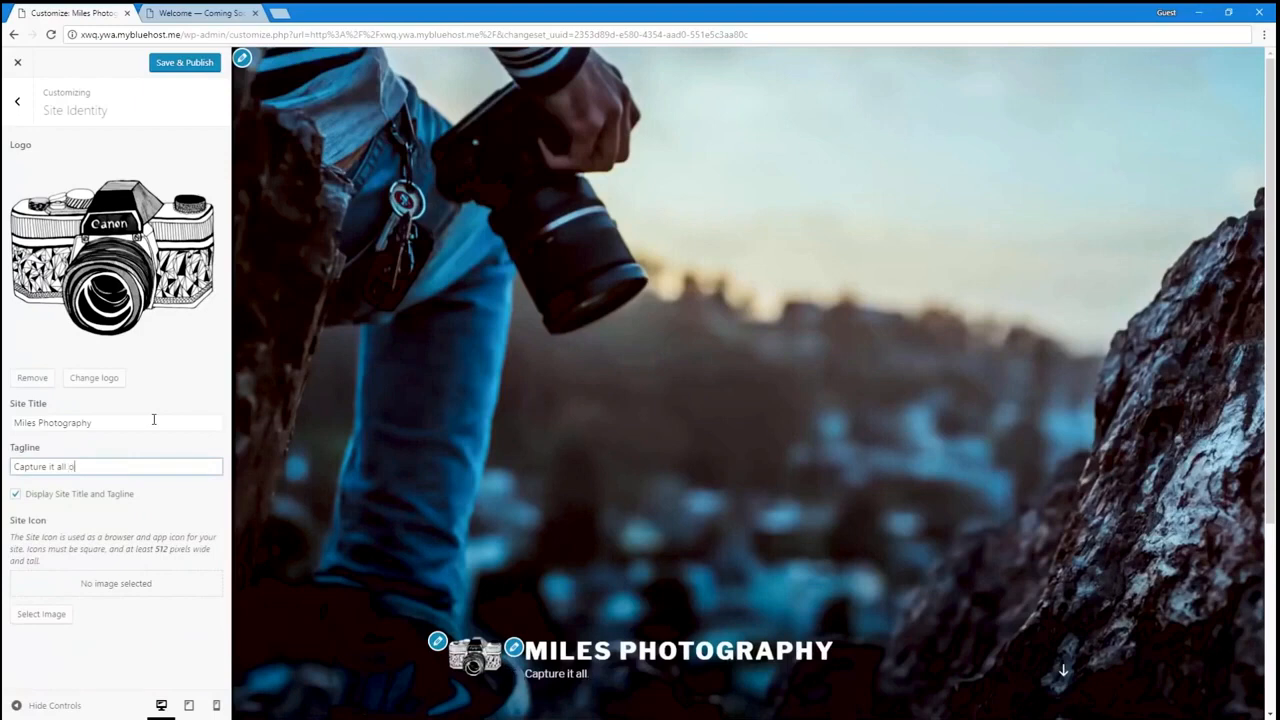
{"action": "type", "text": "on film."}
Step: Set the camera clip art from the media library as the site icon without cropping
{"action": "left_click", "coordinate": [30, 613]}
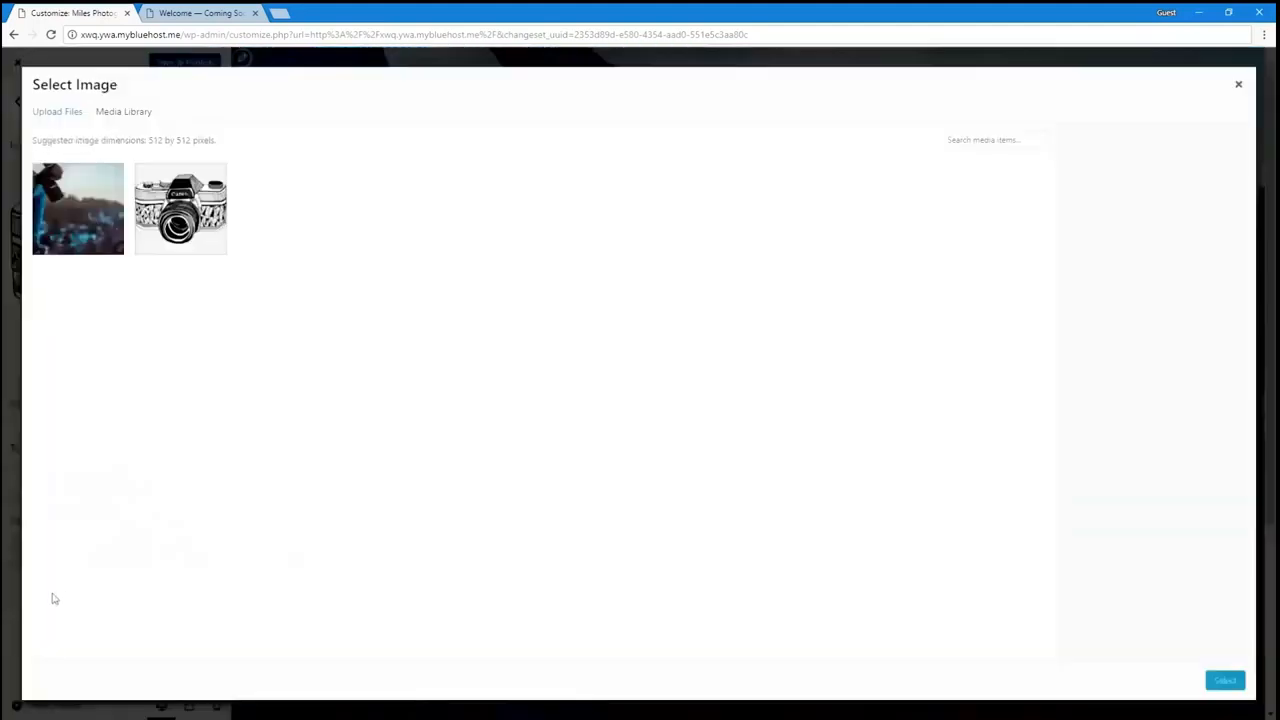
{"action": "left_click", "coordinate": [176, 210]}
{"action": "left_click", "coordinate": [1222, 680]}
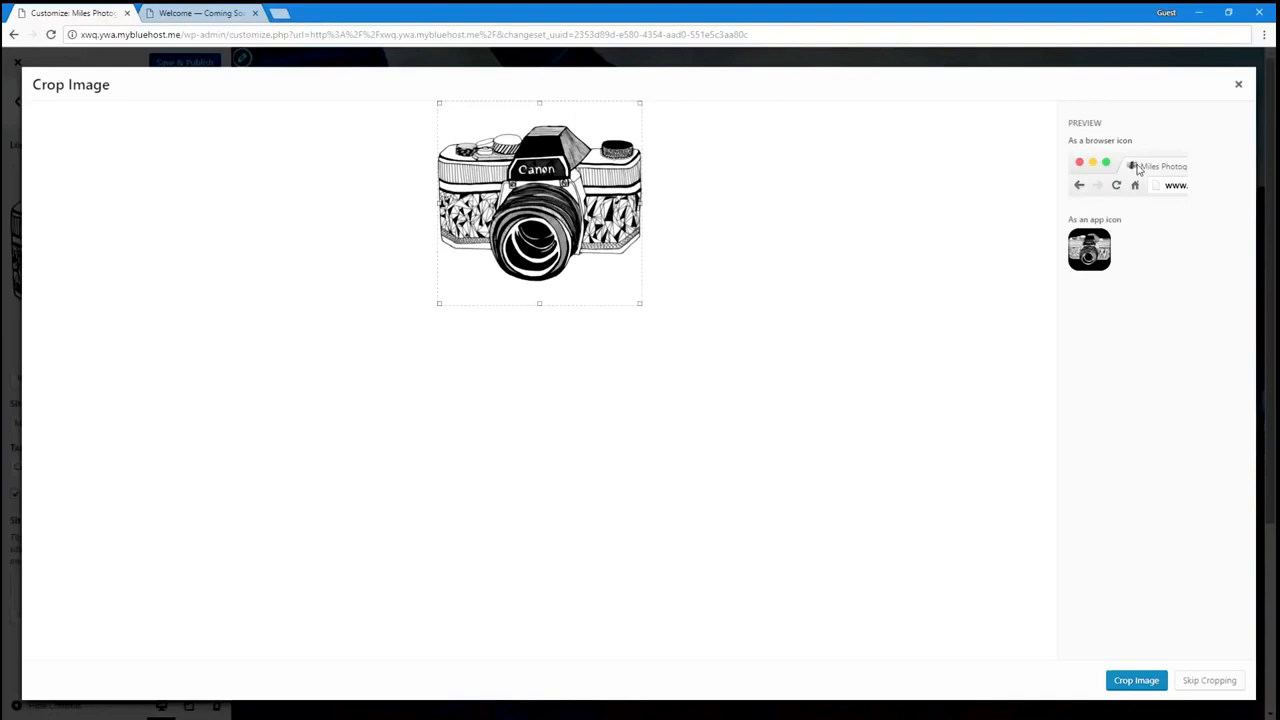
{"action": "left_click", "coordinate": [1208, 681]}
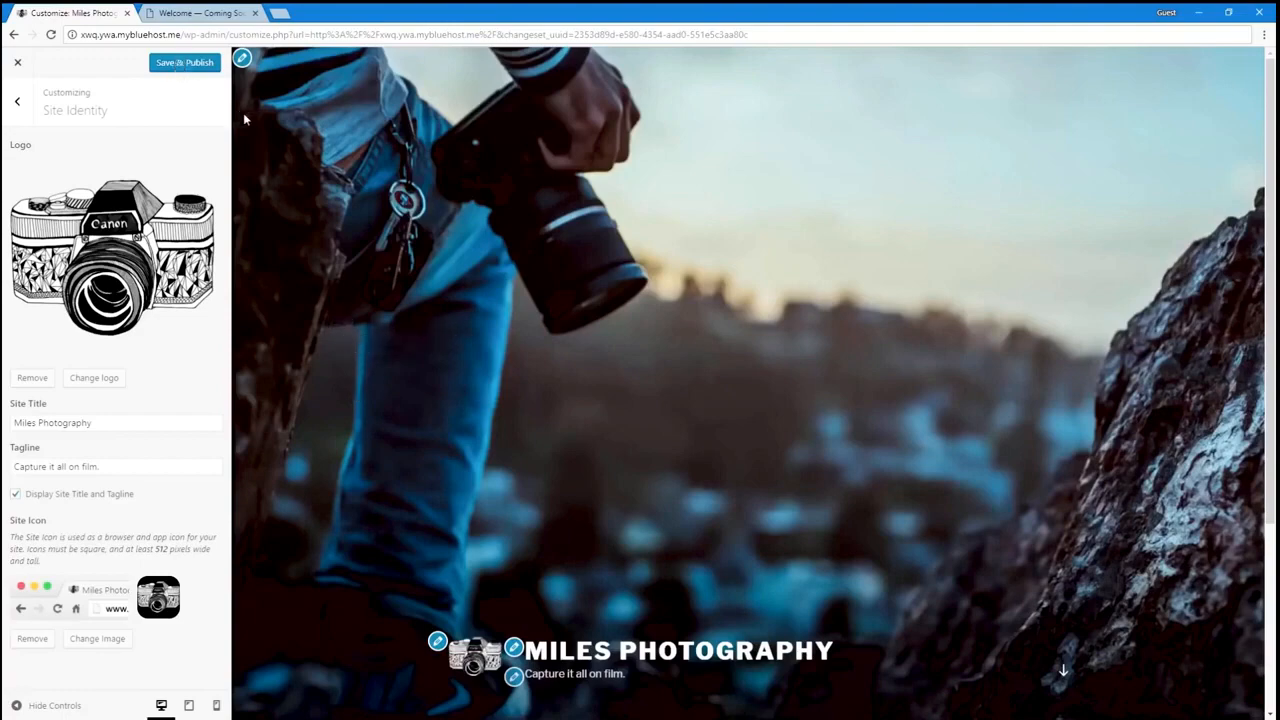
Step: Review the front page preview from header to footer, and publish the site identity and header changes
{"action": "scroll", "coordinate": [460, 434], "scroll_direction": "down", "scroll_amount": 3}
{"action": "scroll", "coordinate": [460, 434], "scroll_direction": "up", "scroll_amount": 3}
{"action": "scroll", "coordinate": [378, 405], "scroll_direction": "down", "scroll_amount": 1}
{"action": "scroll", "coordinate": [378, 405], "scroll_direction": "down", "scroll_amount": 3}
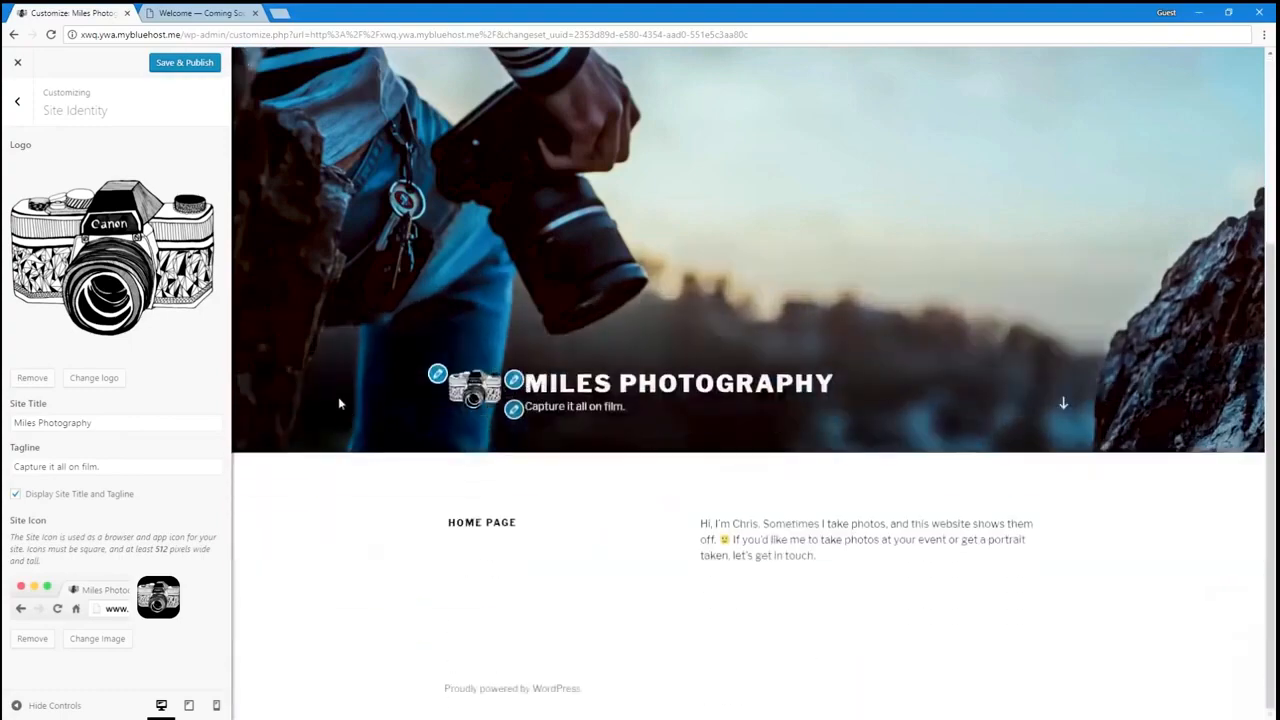
{"action": "scroll", "coordinate": [338, 397], "scroll_direction": "up", "scroll_amount": 3}
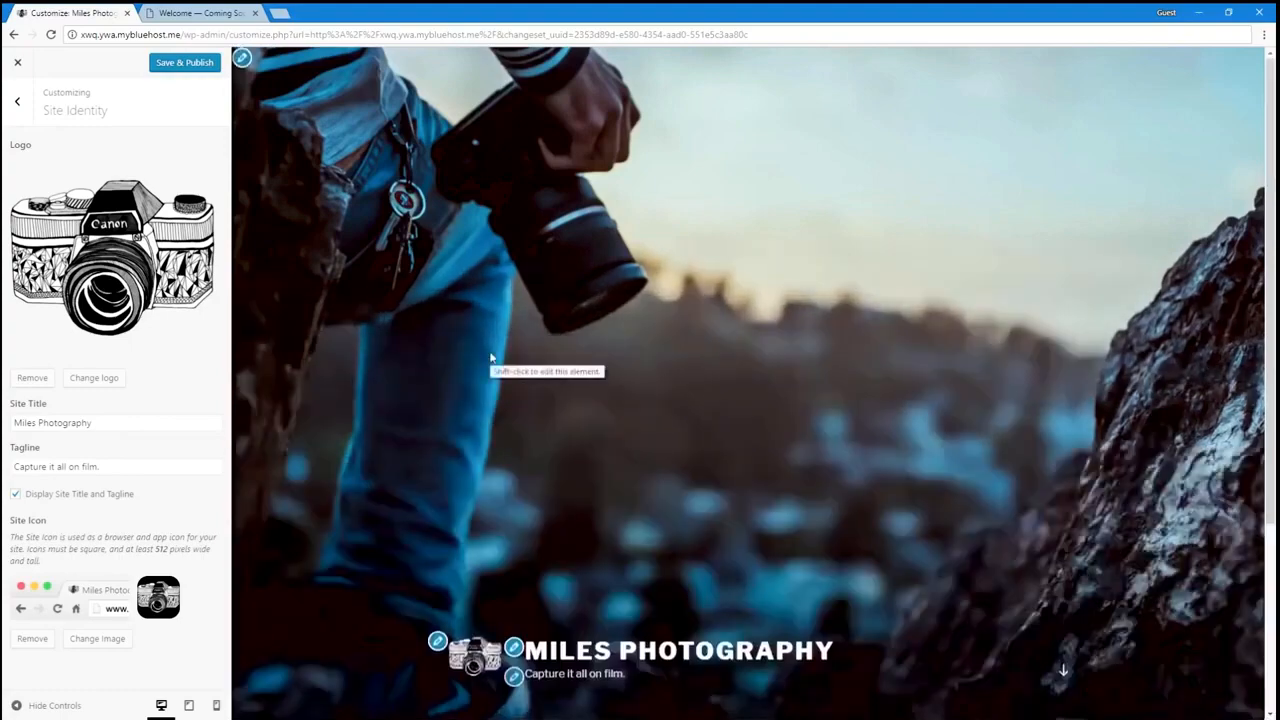
{"action": "scroll", "coordinate": [491, 357], "scroll_direction": "down", "scroll_amount": 3}
{"action": "scroll", "coordinate": [491, 357], "scroll_direction": "up", "scroll_amount": 3}
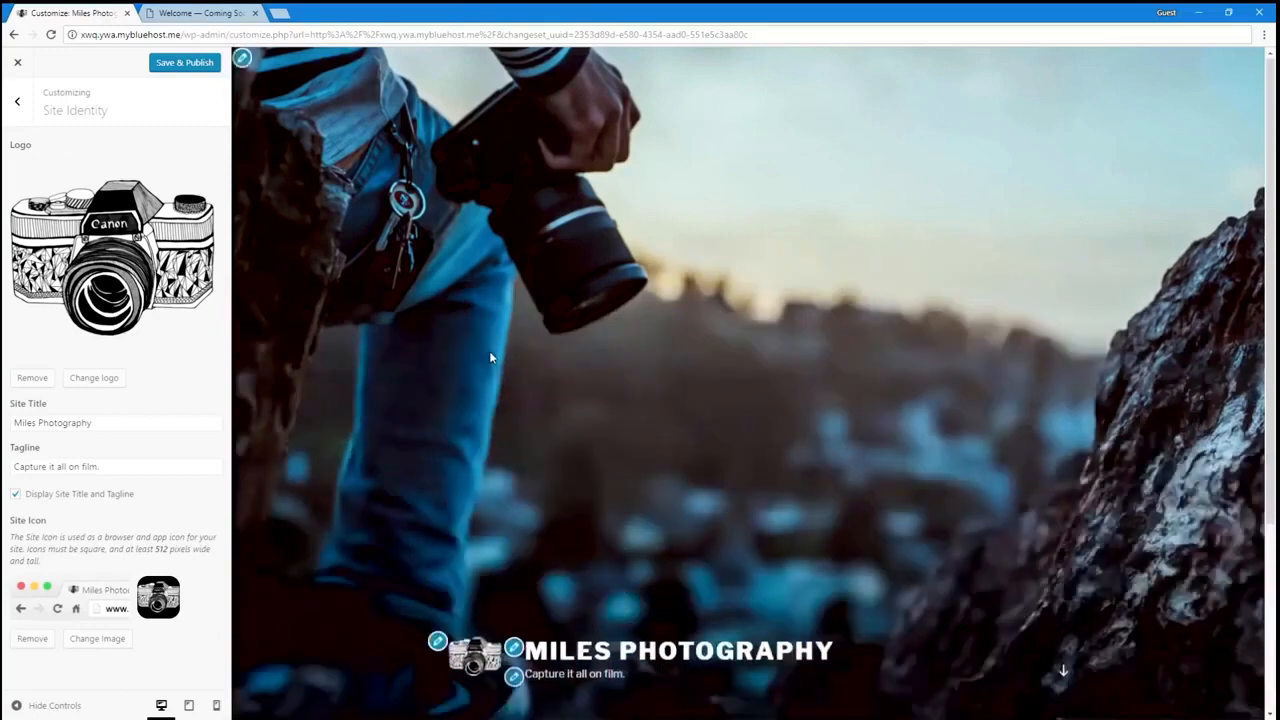
{"action": "left_click", "coordinate": [168, 67]}
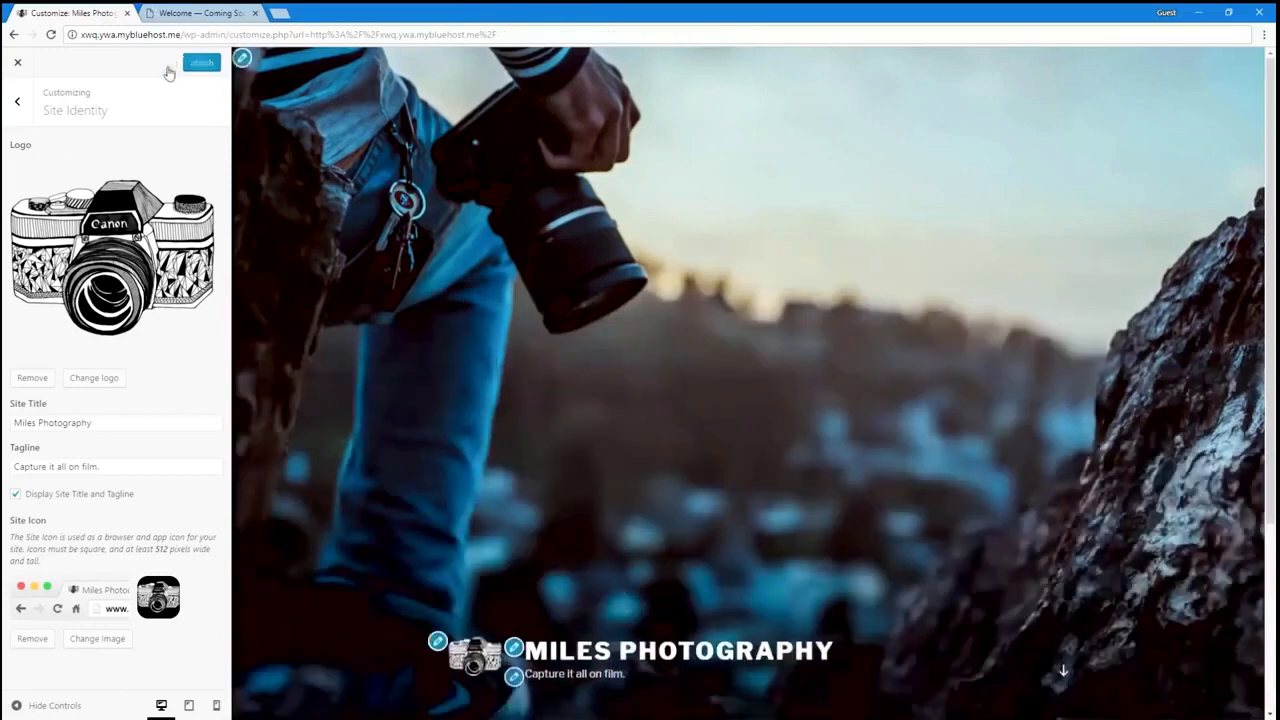
Step: Try the Custom color scheme, settle on the Dark scheme for the theme, and return to the main customizer options
{"action": "left_click", "coordinate": [17, 101]}
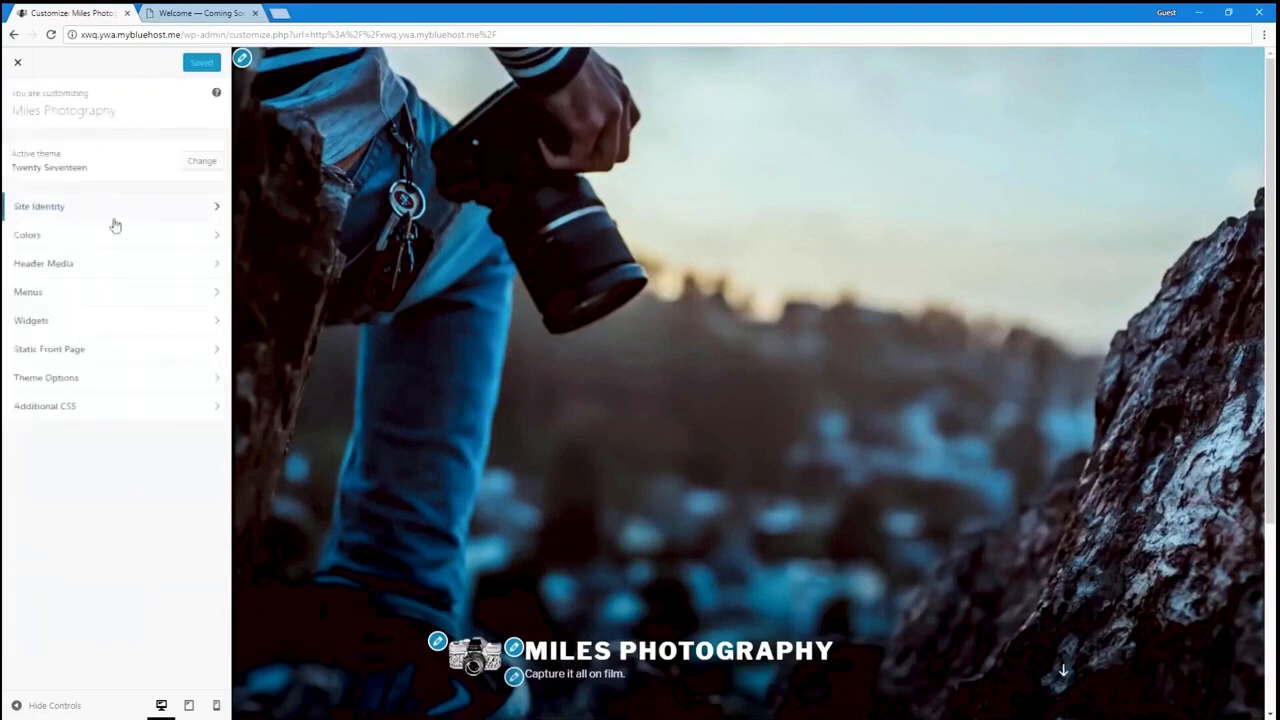
{"action": "left_click", "coordinate": [111, 240]}
{"action": "scroll", "coordinate": [436, 339], "scroll_direction": "down", "scroll_amount": 3}
{"action": "scroll", "coordinate": [280, 232], "scroll_direction": "up", "scroll_amount": 1}
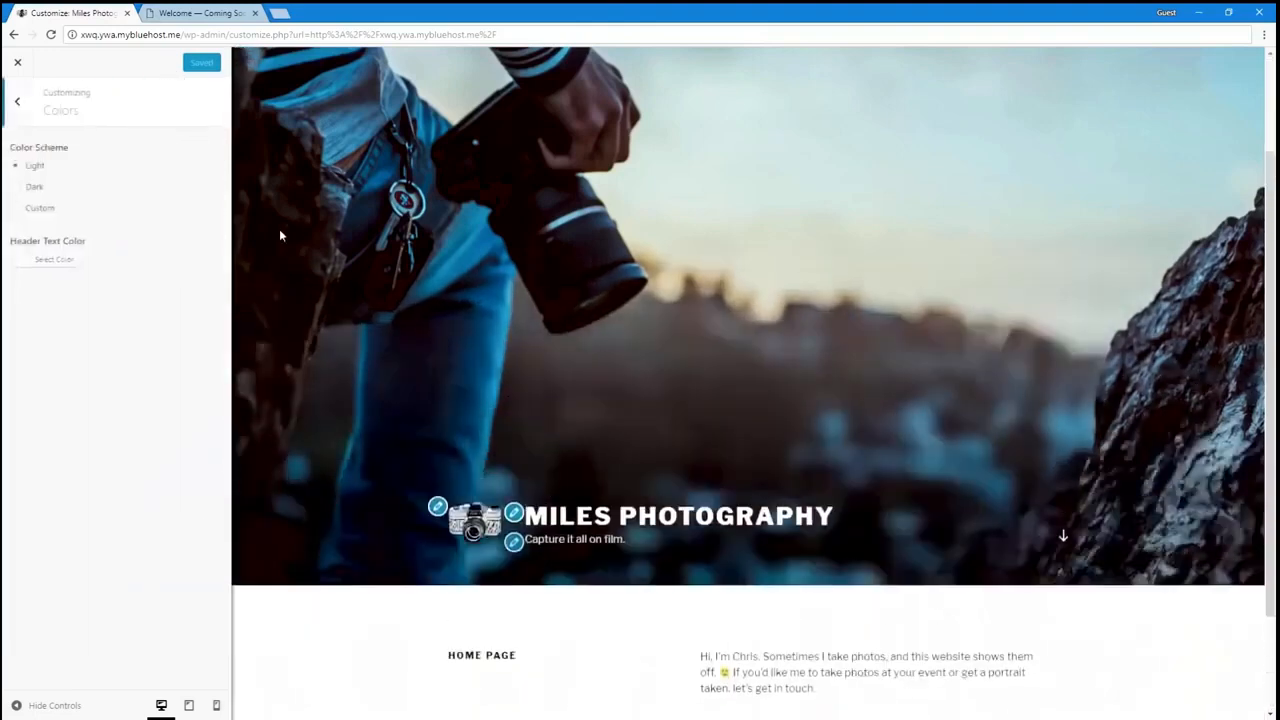
{"action": "left_click", "coordinate": [41, 212]}
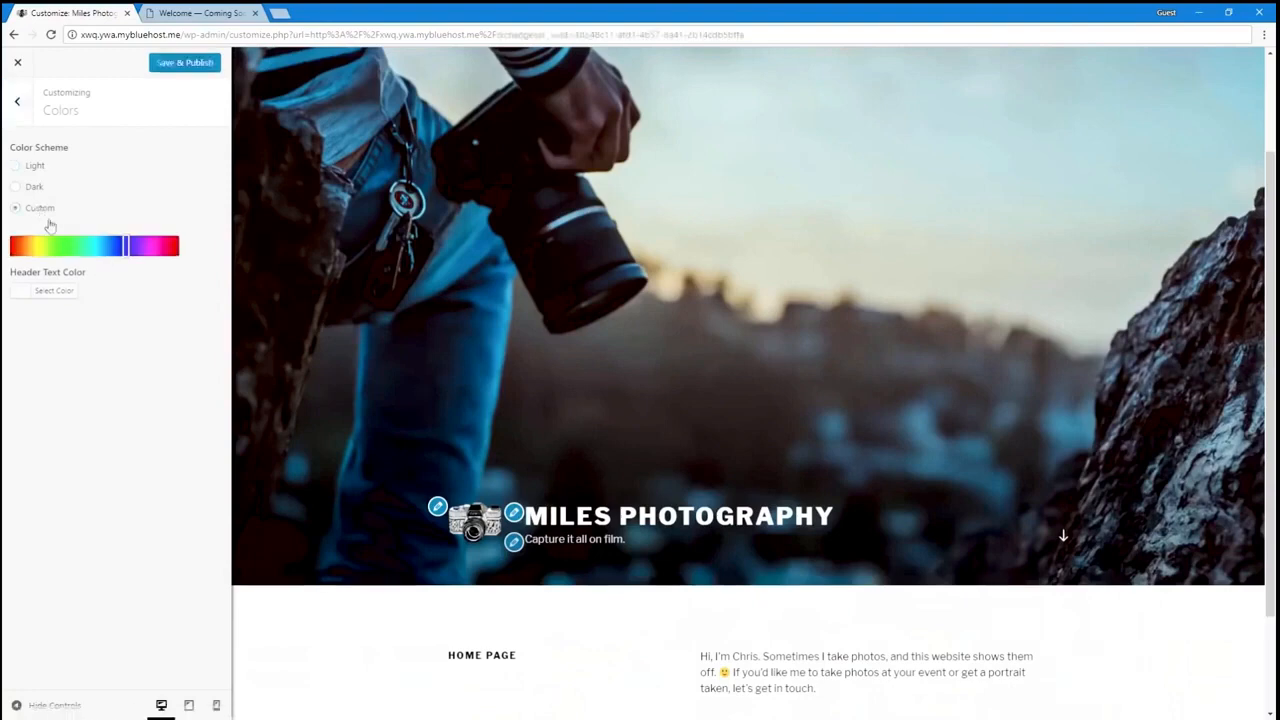
{"action": "left_click", "coordinate": [38, 189]}
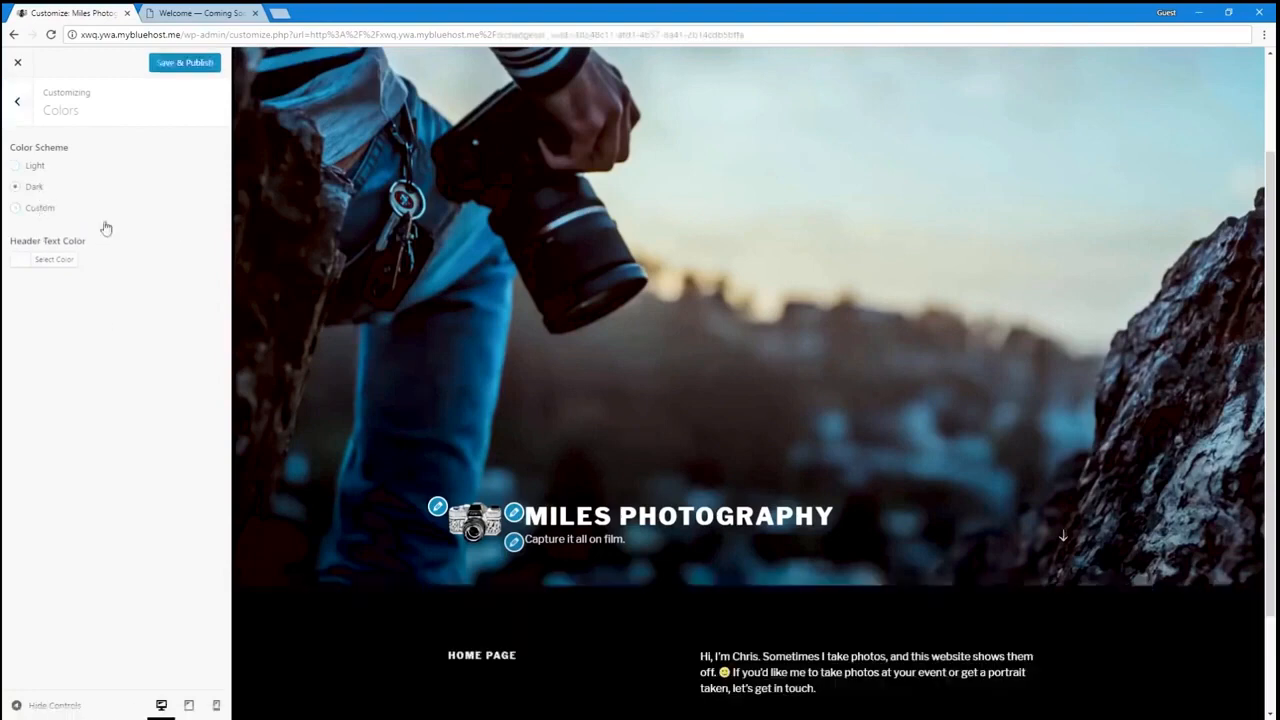
{"action": "left_click", "coordinate": [25, 118]}
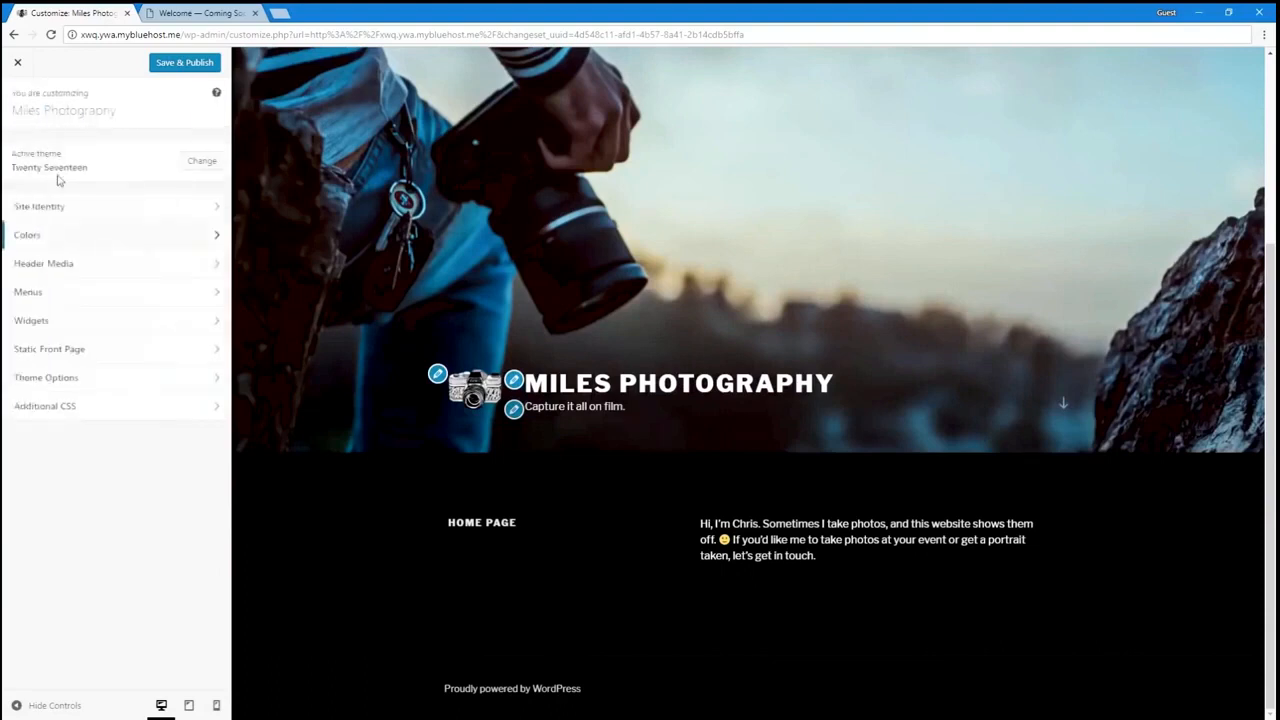
Step: Look through the header media settings, including the YouTube video URL field, and the menu settings
{"action": "left_click", "coordinate": [105, 266]}
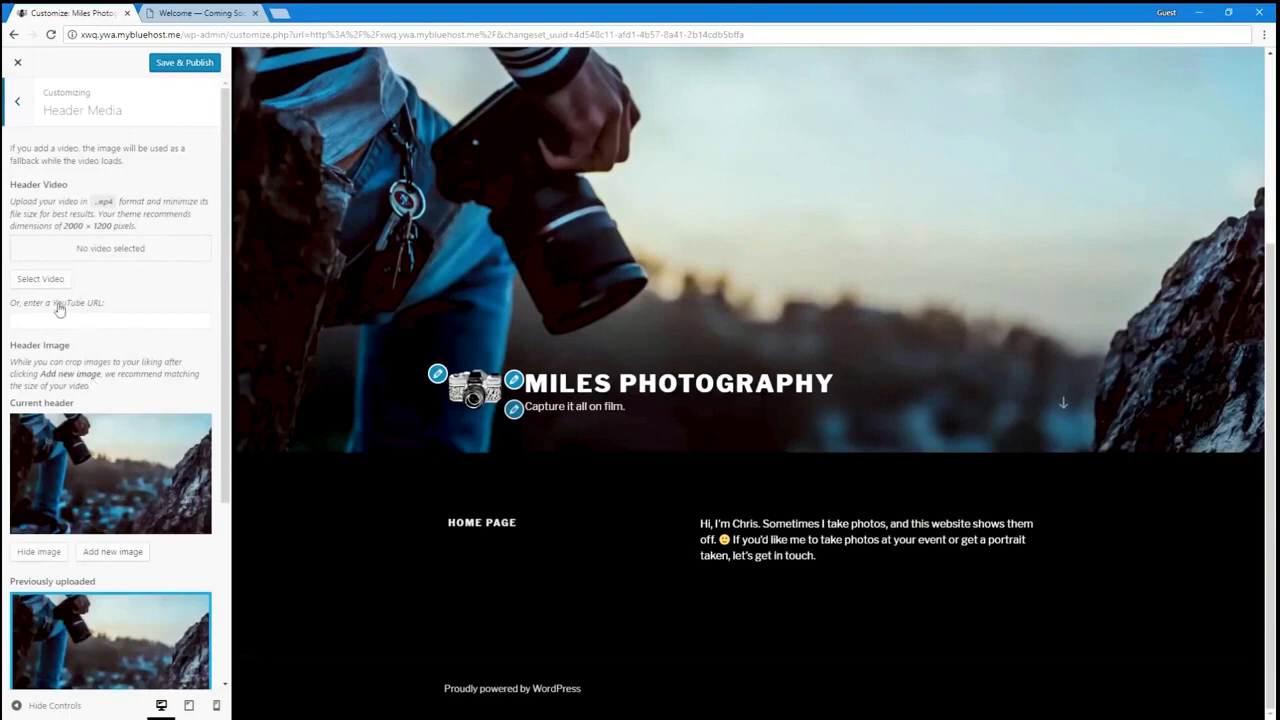
{"action": "left_click", "coordinate": [18, 322]}
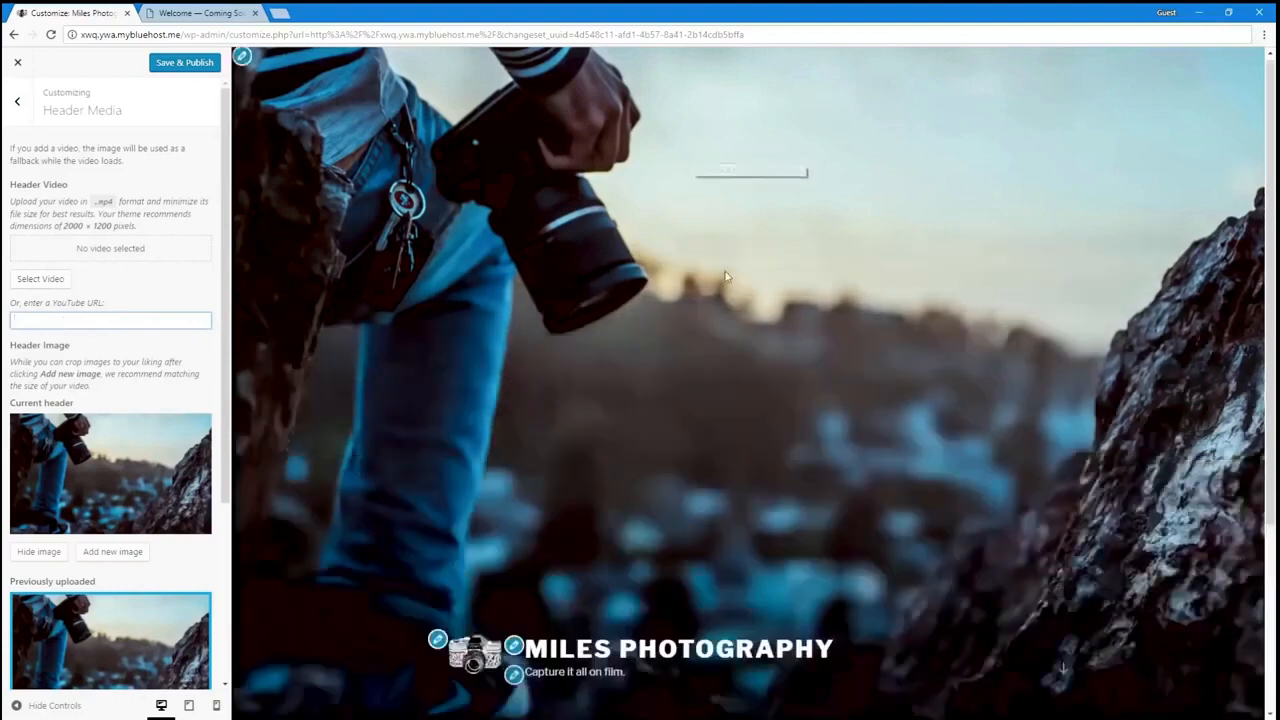
{"action": "left_click", "coordinate": [17, 101]}
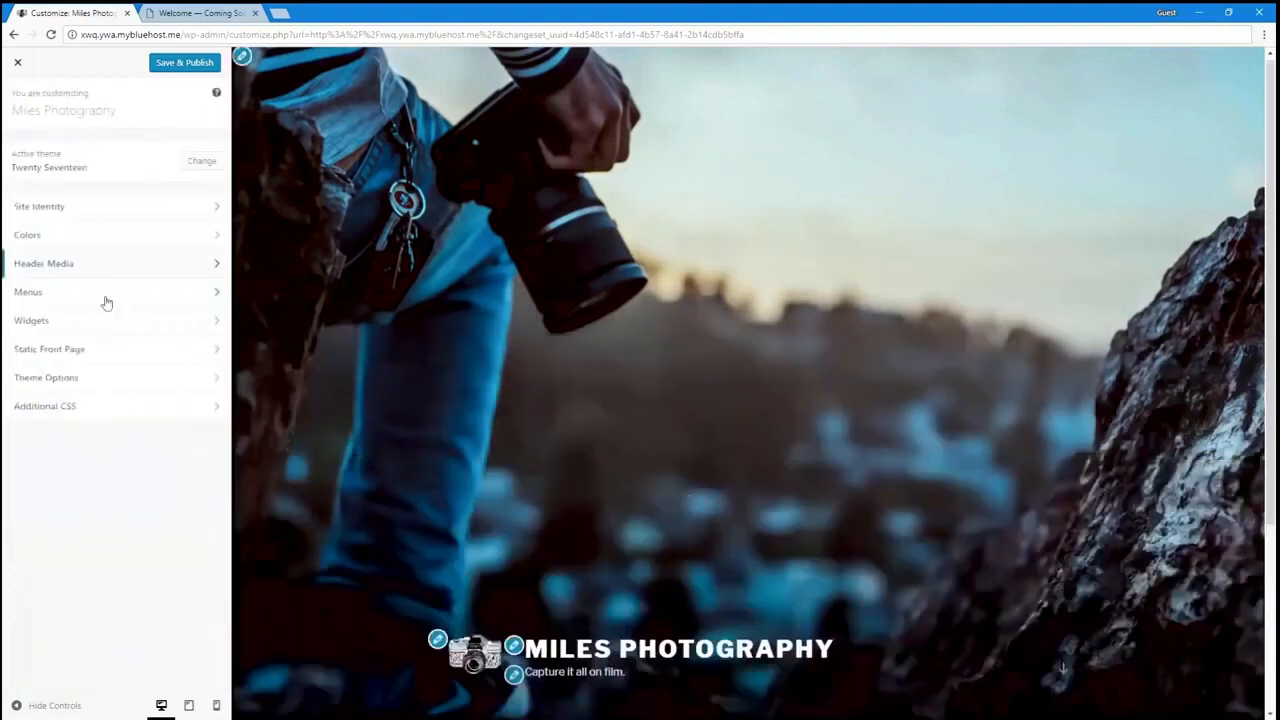
{"action": "left_click", "coordinate": [105, 297]}
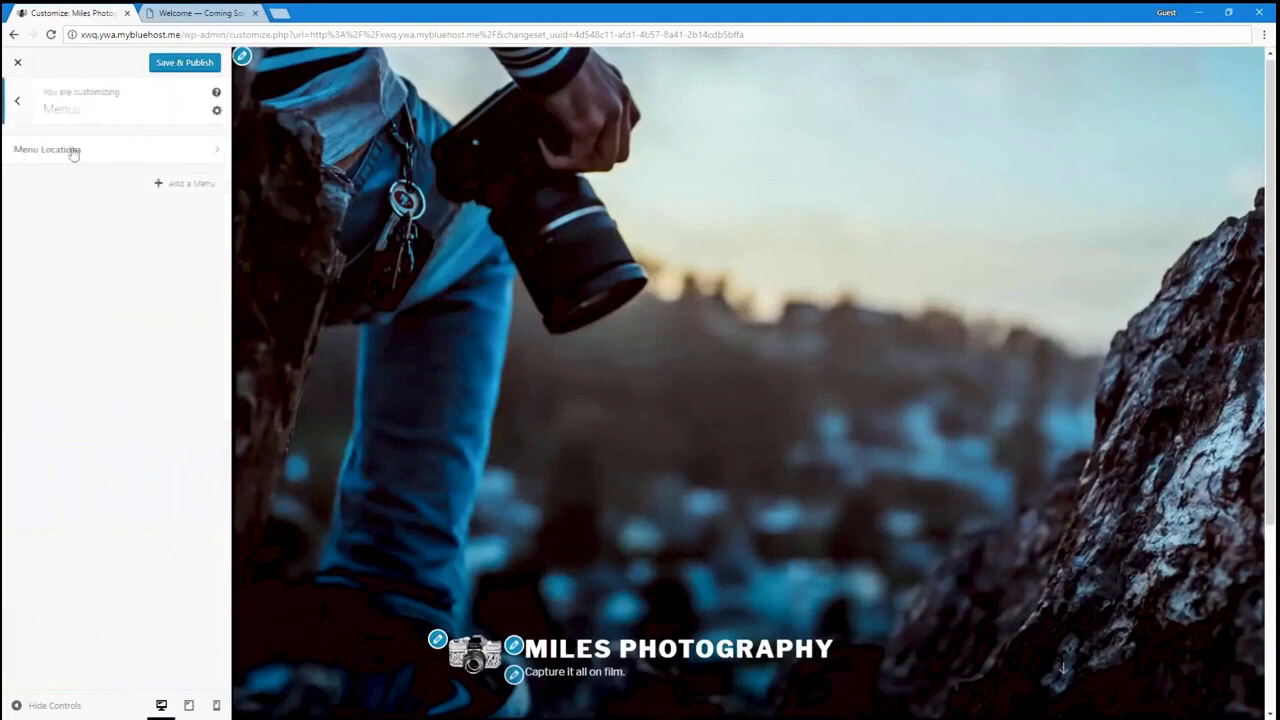
{"action": "left_click", "coordinate": [17, 105]}
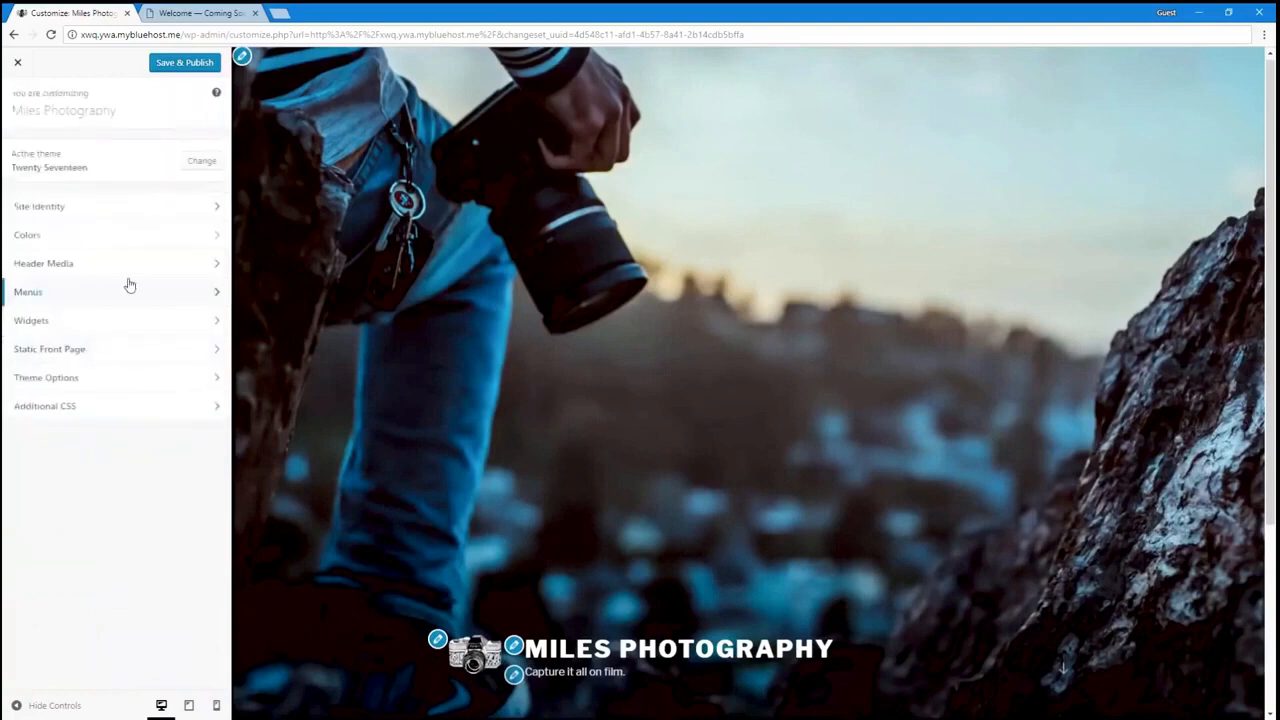
Step: Feature the Contact Me page as Front Page Section 1 content in the theme options and check it in the preview
{"action": "left_click", "coordinate": [130, 377]}
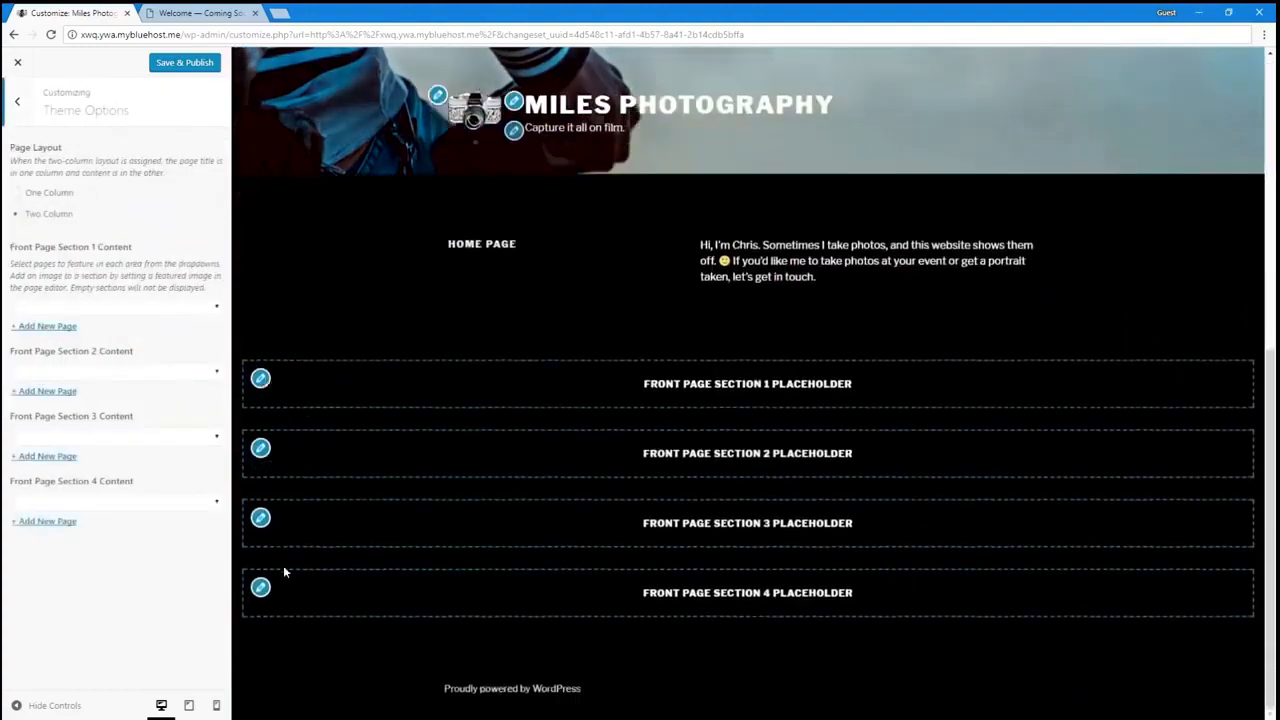
{"action": "left_click", "coordinate": [145, 307]}
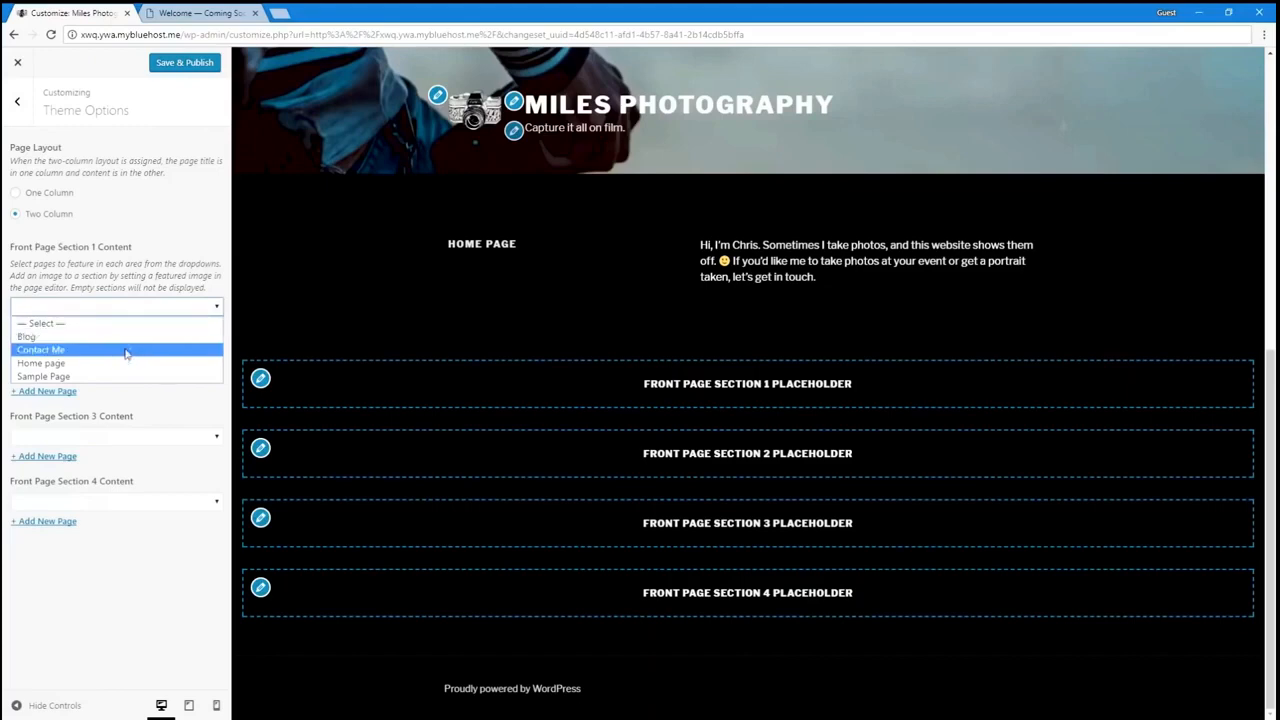
{"action": "left_click", "coordinate": [126, 350]}
{"action": "scroll", "coordinate": [474, 438], "scroll_direction": "down", "scroll_amount": 1}
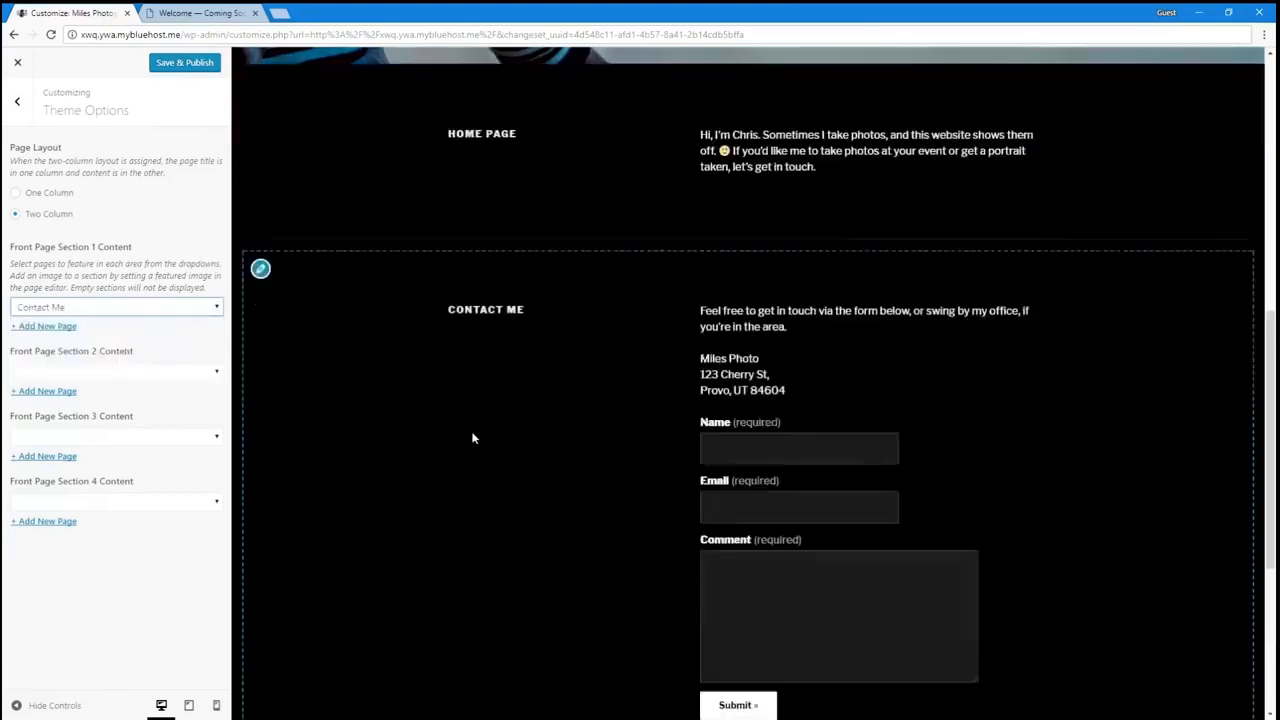
{"action": "scroll", "coordinate": [474, 438], "scroll_direction": "down", "scroll_amount": 2}
{"action": "scroll", "coordinate": [390, 470], "scroll_direction": "up", "scroll_amount": 5}
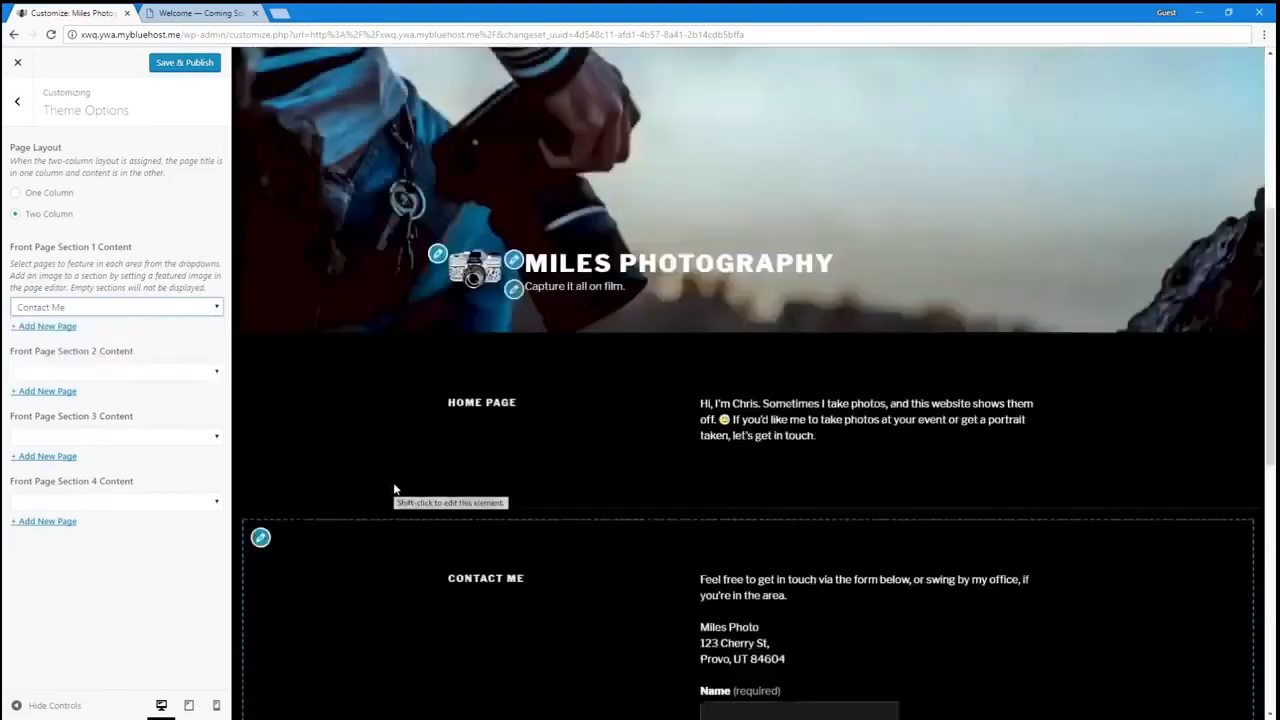
{"action": "scroll", "coordinate": [394, 489], "scroll_direction": "up", "scroll_amount": 5}
{"action": "scroll", "coordinate": [394, 489], "scroll_direction": "down", "scroll_amount": 11}
{"action": "scroll", "coordinate": [394, 489], "scroll_direction": "up", "scroll_amount": 4}
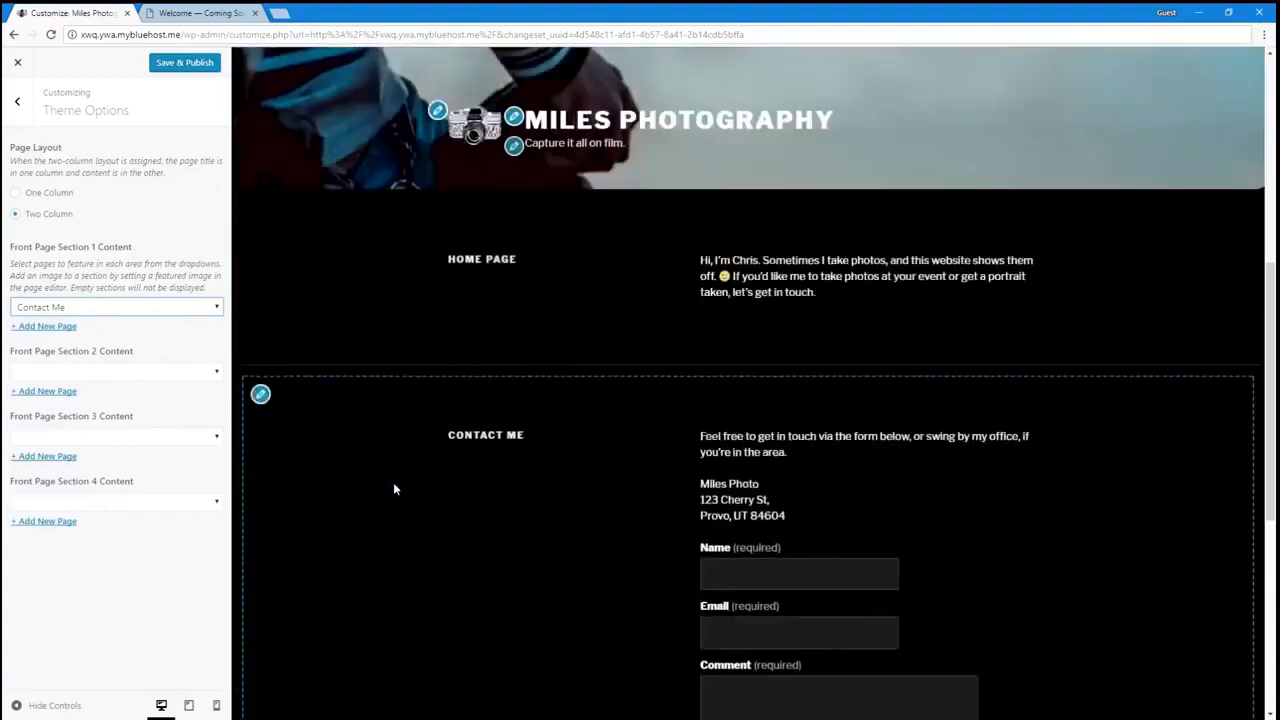
{"action": "scroll", "coordinate": [394, 489], "scroll_direction": "down", "scroll_amount": 1}
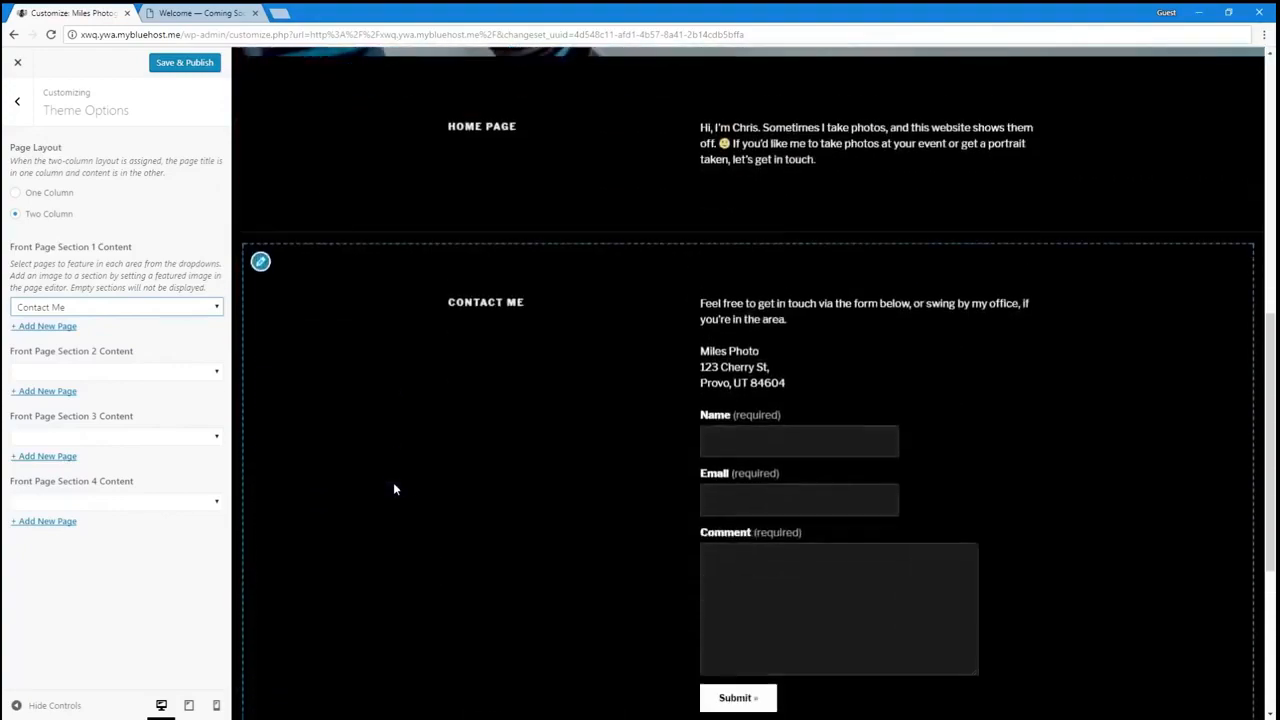
Step: Publish the color scheme and front page section changes, and look over the updated preview
{"action": "left_click", "coordinate": [192, 64]}
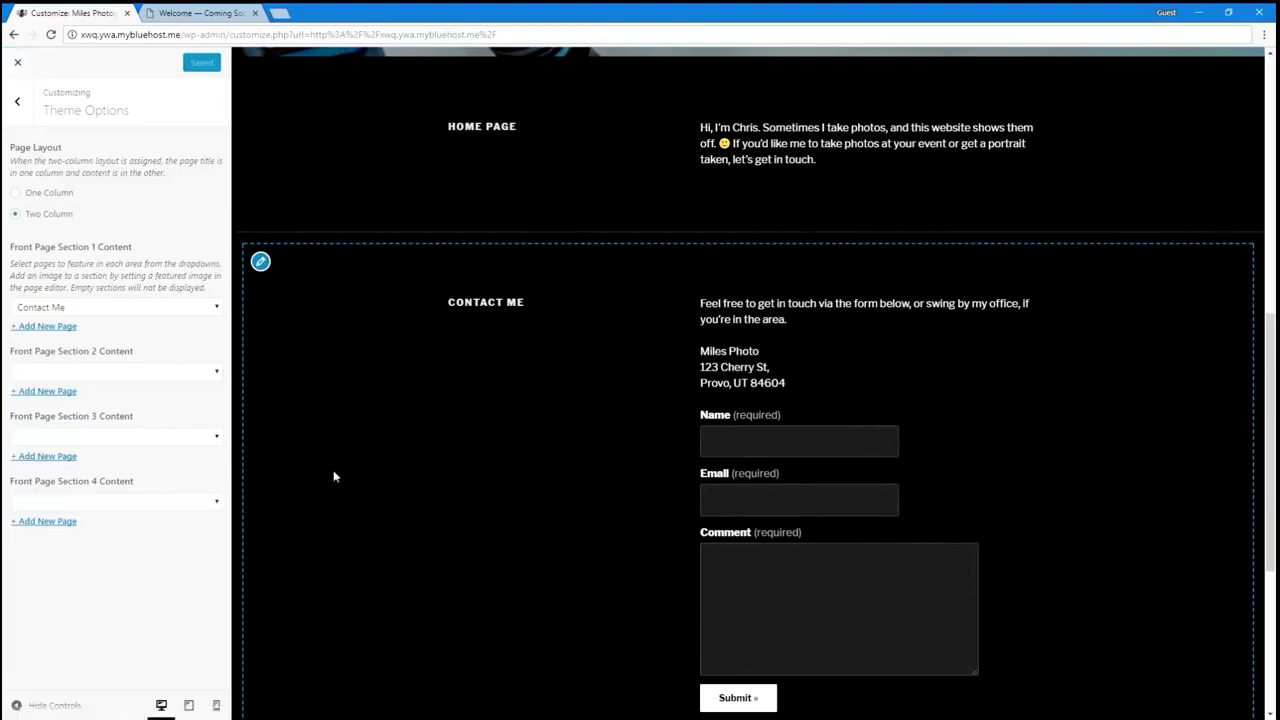
{"action": "scroll", "coordinate": [336, 490], "scroll_direction": "up", "scroll_amount": 3}
{"action": "scroll", "coordinate": [268, 511], "scroll_direction": "down", "scroll_amount": 7}
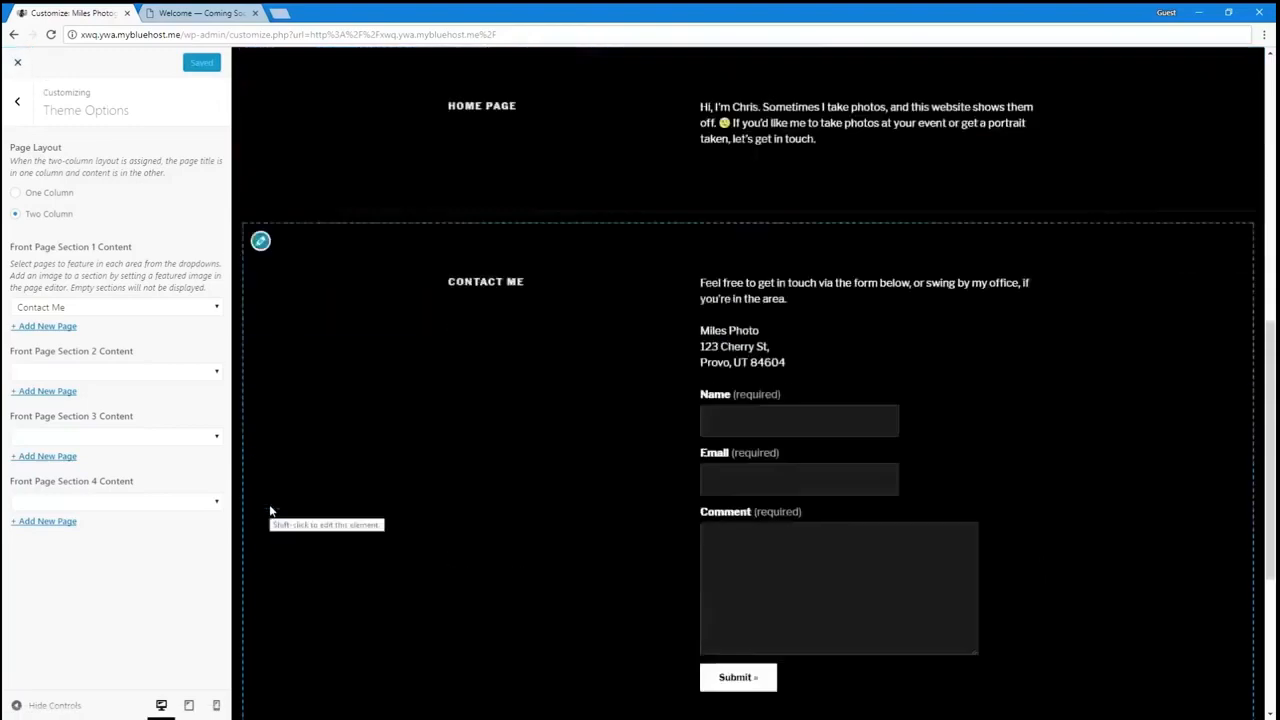
Step: Leave the customizer and look over the header, home and contact sections on the live front page
{"action": "scroll", "coordinate": [263, 520], "scroll_direction": "up", "scroll_amount": 5}
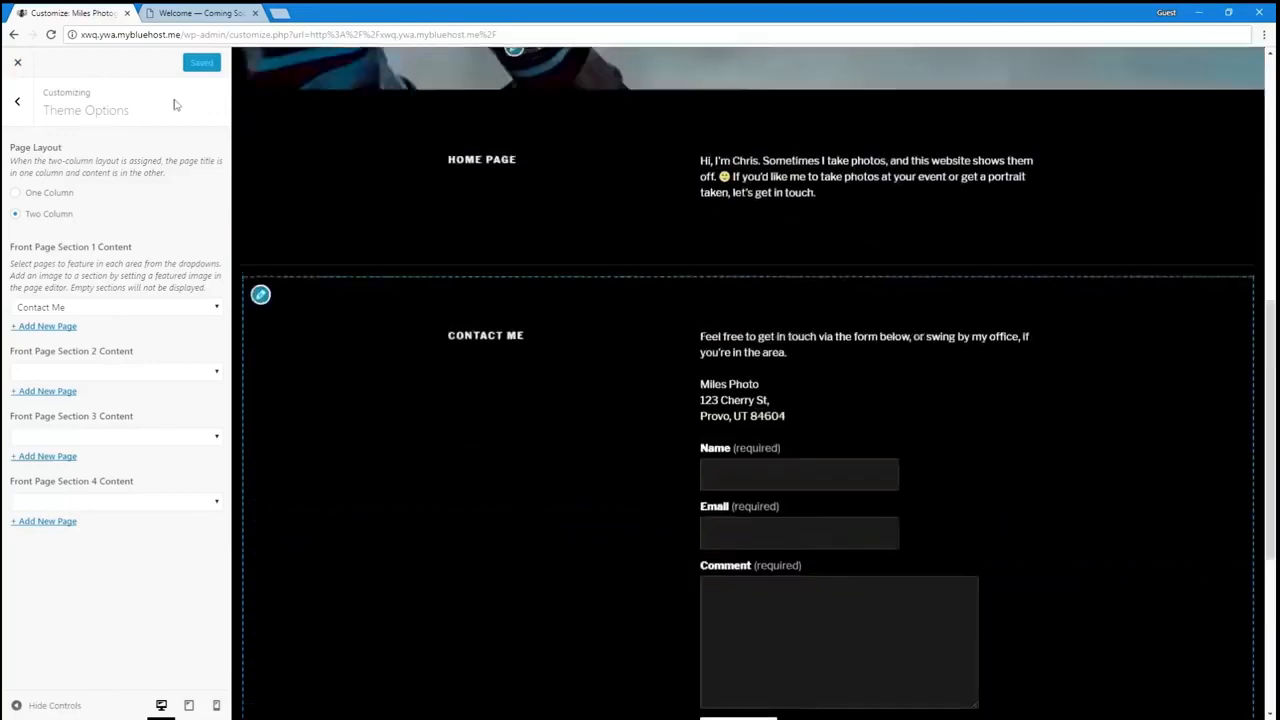
{"action": "left_click", "coordinate": [17, 62]}
{"action": "scroll", "coordinate": [362, 380], "scroll_direction": "down", "scroll_amount": 10}
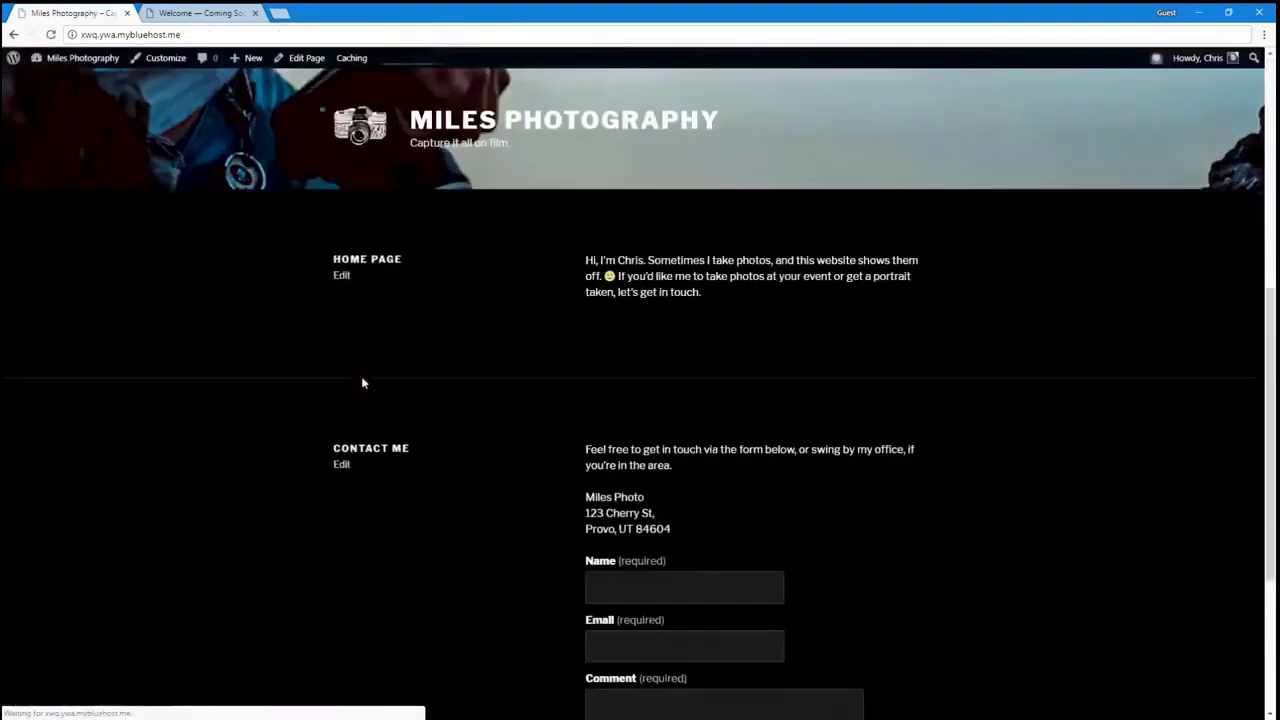
{"action": "scroll", "coordinate": [362, 380], "scroll_direction": "up", "scroll_amount": 10}
{"action": "scroll", "coordinate": [362, 382], "scroll_direction": "down", "scroll_amount": 10}
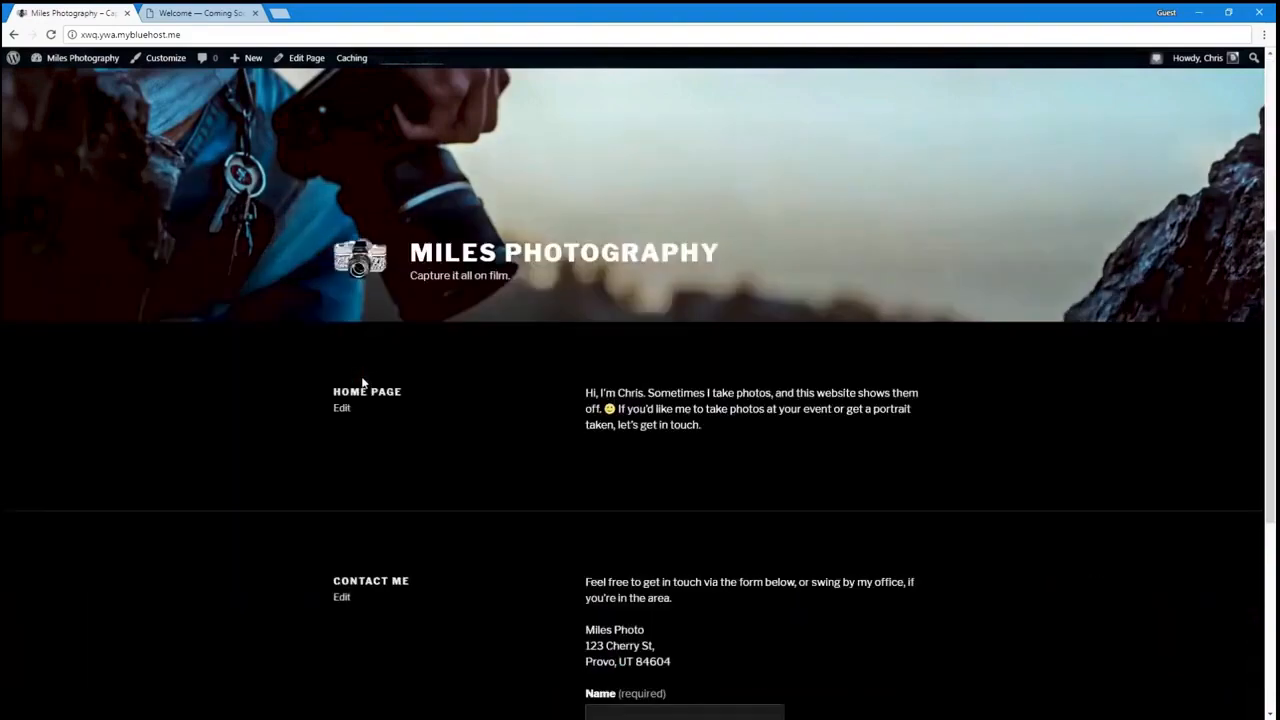
{"action": "scroll", "coordinate": [362, 376], "scroll_direction": "up", "scroll_amount": 1}
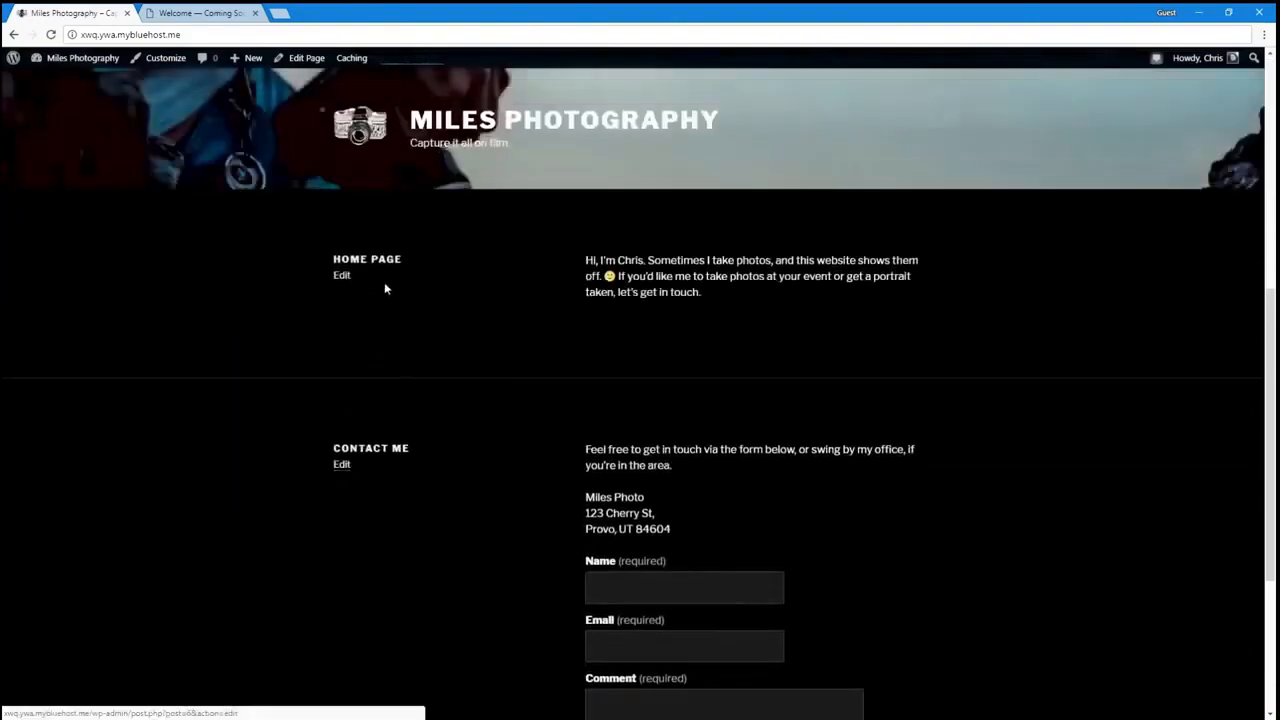
Step: Retitle the home page with the owner's "Hi, I'm" greeting and first name, remove that greeting from the body text, and update the page
{"action": "left_click", "coordinate": [348, 277]}
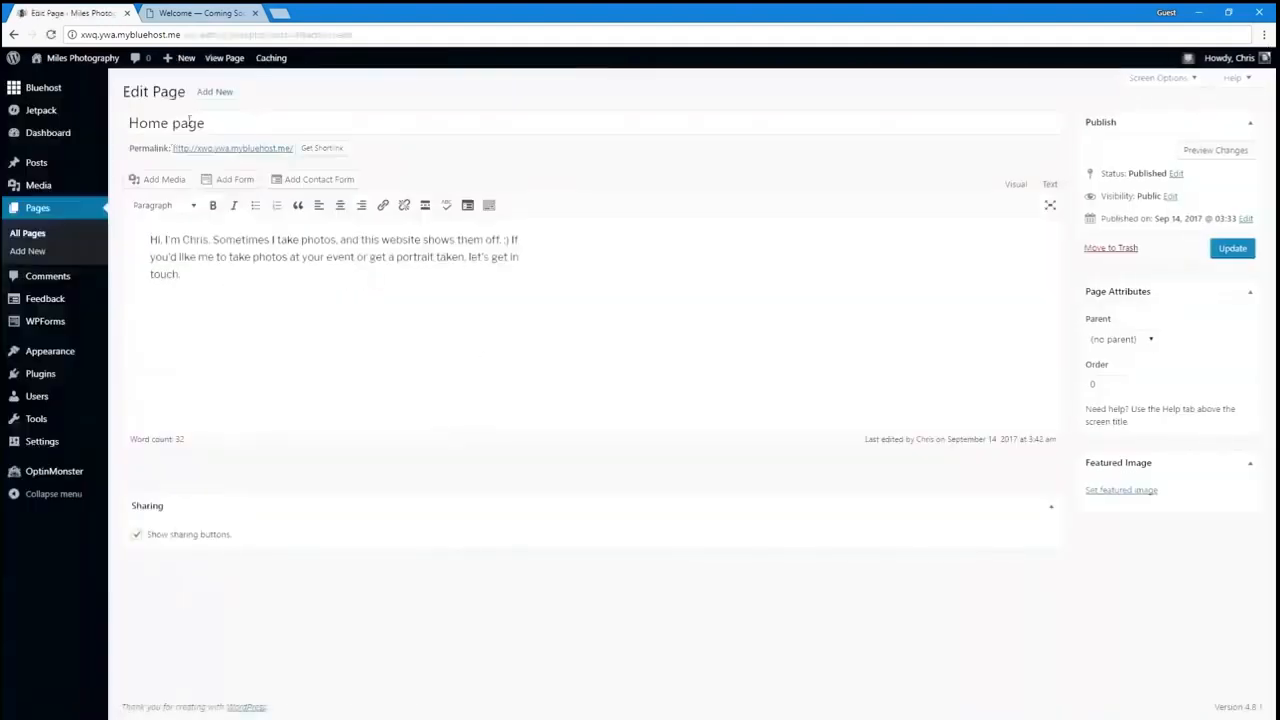
{"action": "left_click", "coordinate": [14, 34]}
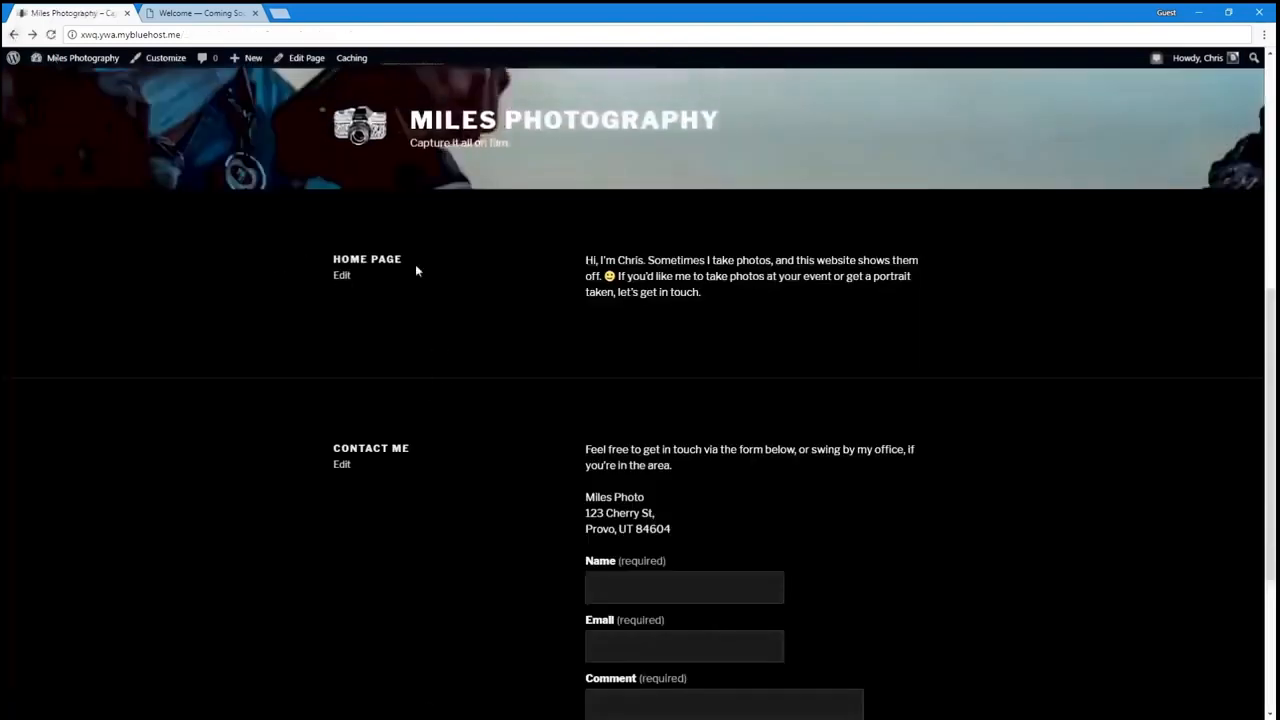
{"action": "left_click", "coordinate": [344, 278]}
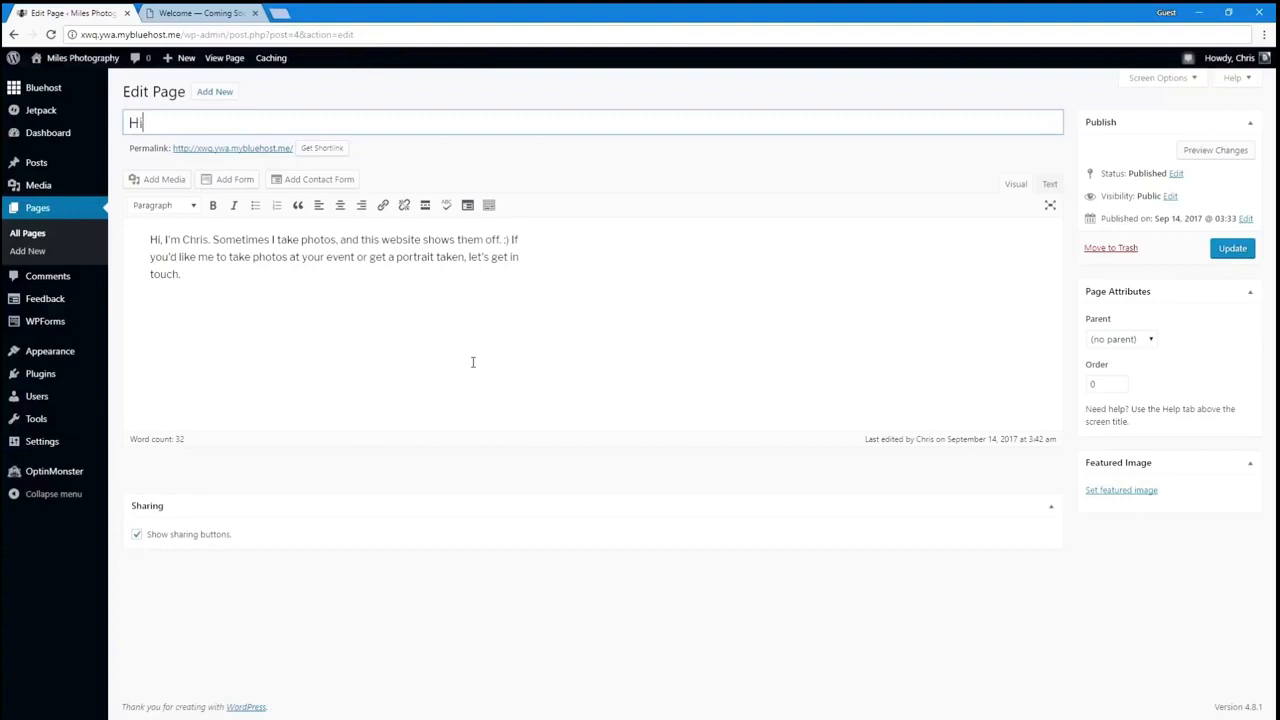
{"action": "type", "text": ", I'm Chris"}
{"action": "left_click_drag", "start_coordinate": [210, 239], "coordinate": [89, 234]}
{"action": "key", "text": "BackSpace"}
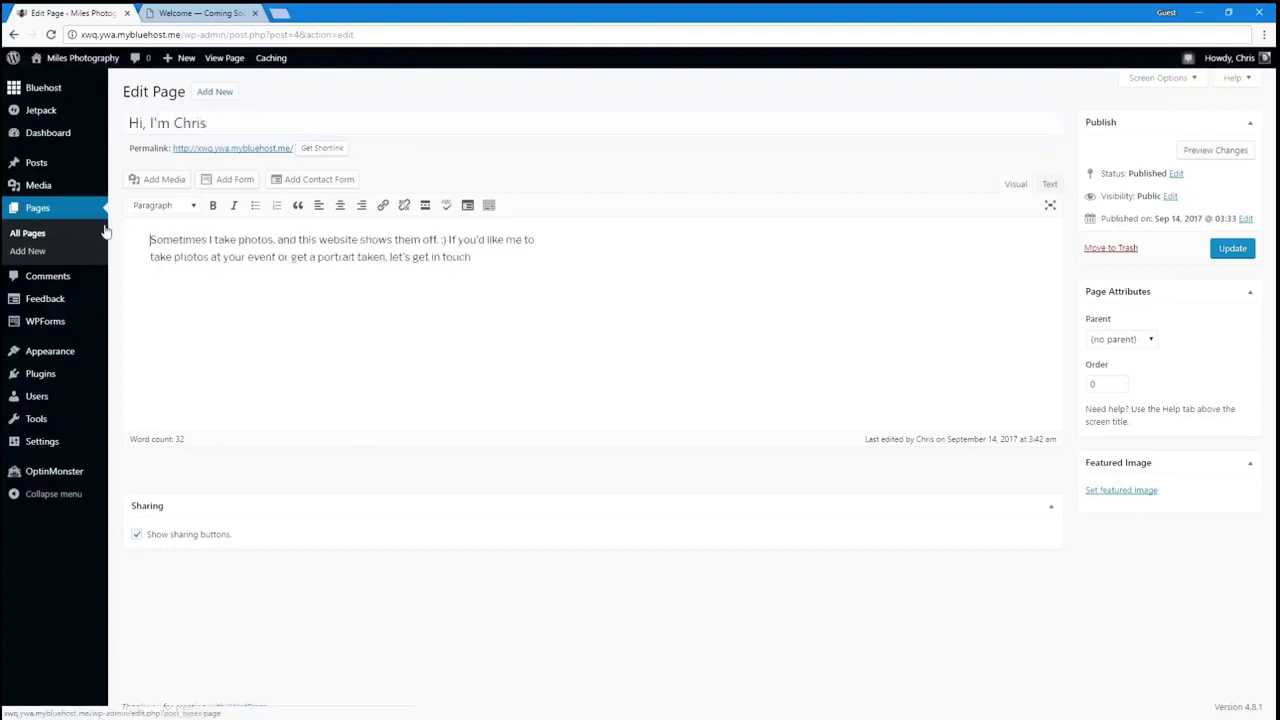
{"action": "left_click", "coordinate": [1220, 250]}
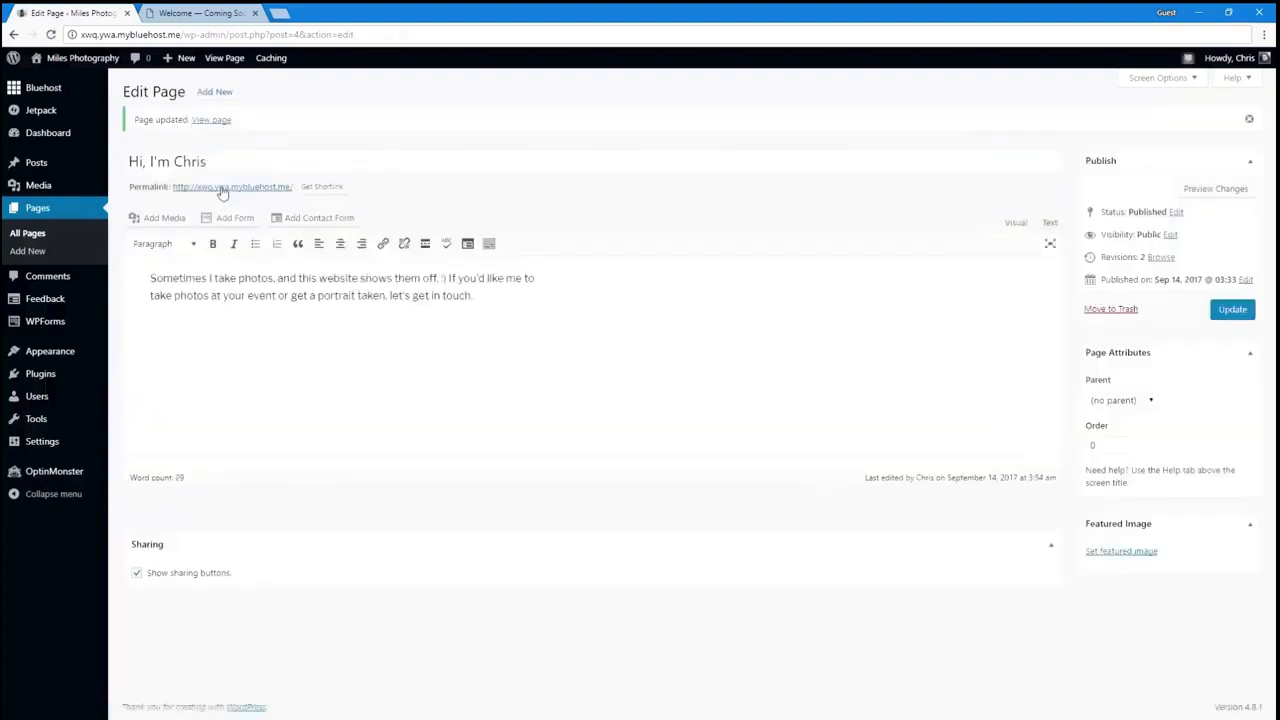
Step: View the live home page and check the retitled introduction and the contact section below it
{"action": "left_click", "coordinate": [222, 193]}
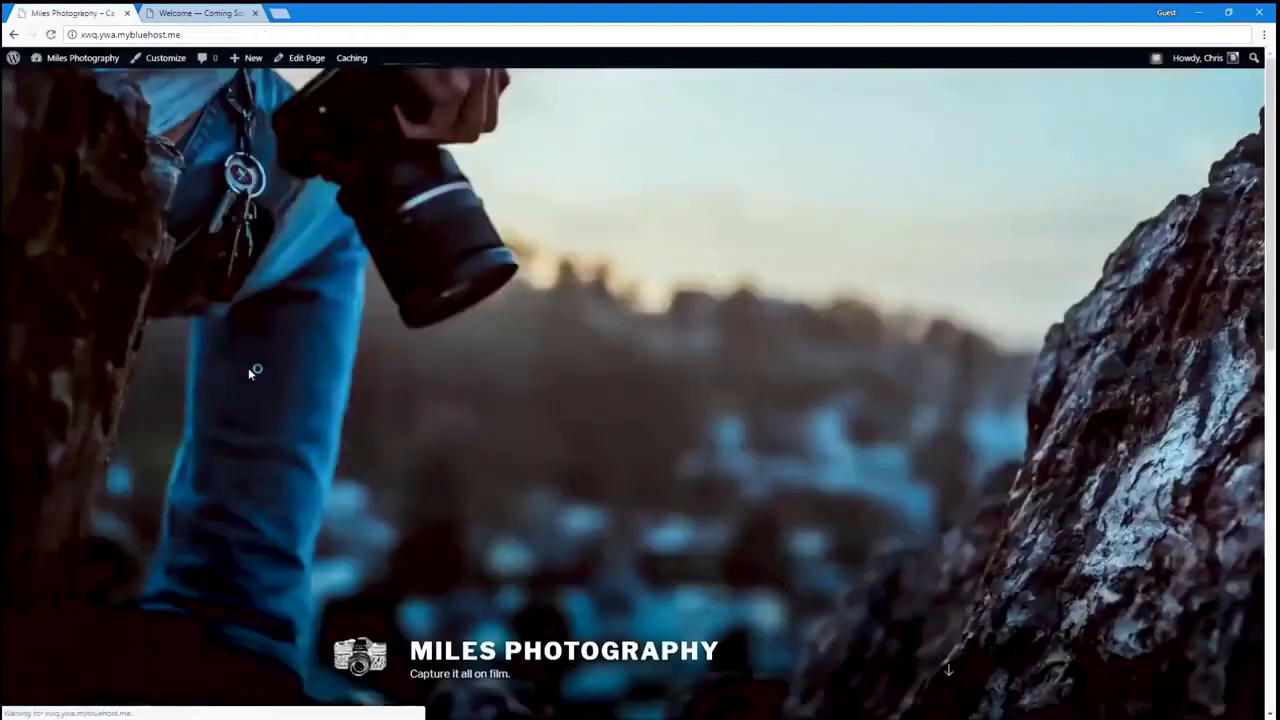
{"action": "scroll", "coordinate": [248, 367], "scroll_direction": "down", "scroll_amount": 4}
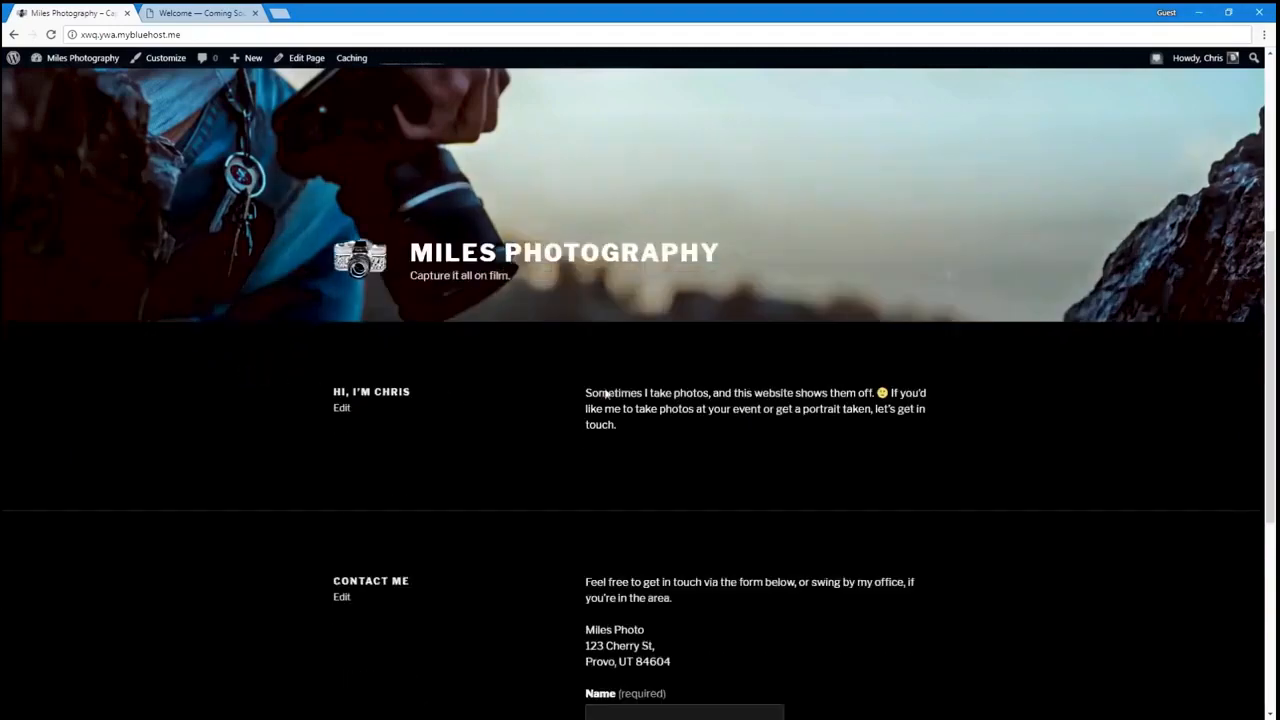
{"action": "scroll", "coordinate": [424, 383], "scroll_direction": "down", "scroll_amount": 2}
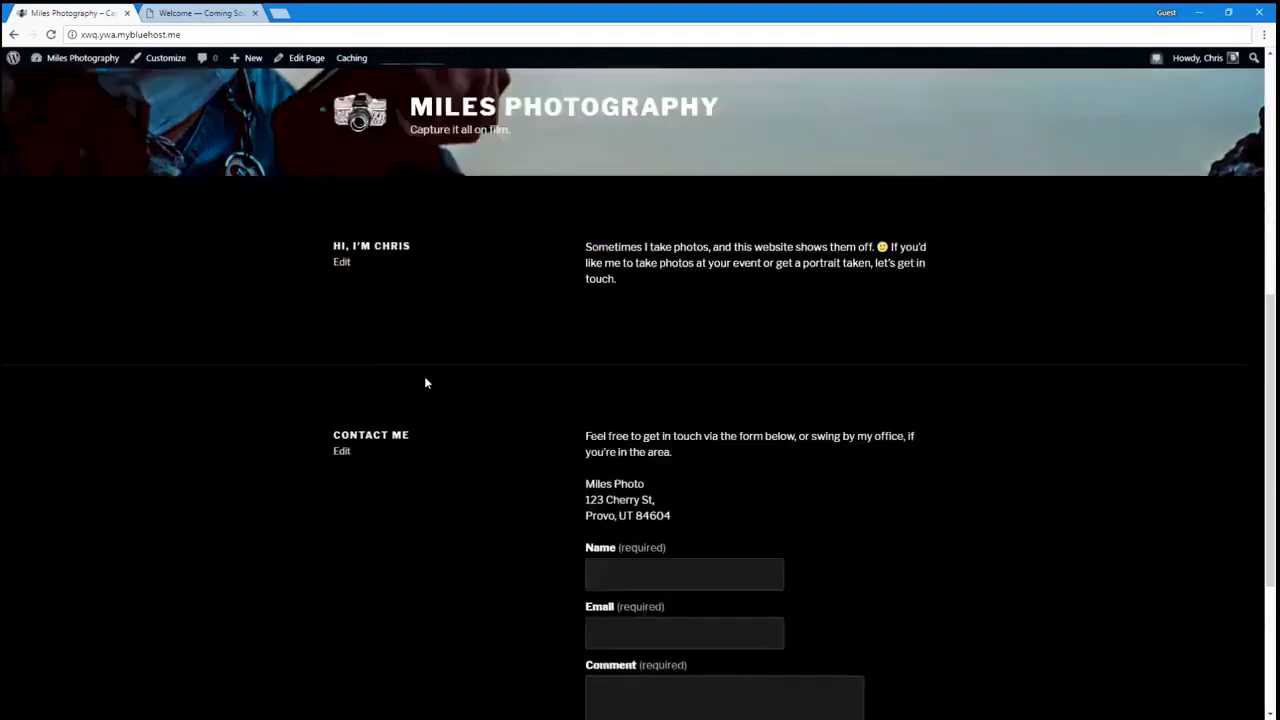
{"action": "scroll", "coordinate": [424, 383], "scroll_direction": "up", "scroll_amount": 1}
{"action": "scroll", "coordinate": [424, 383], "scroll_direction": "down", "scroll_amount": 3}
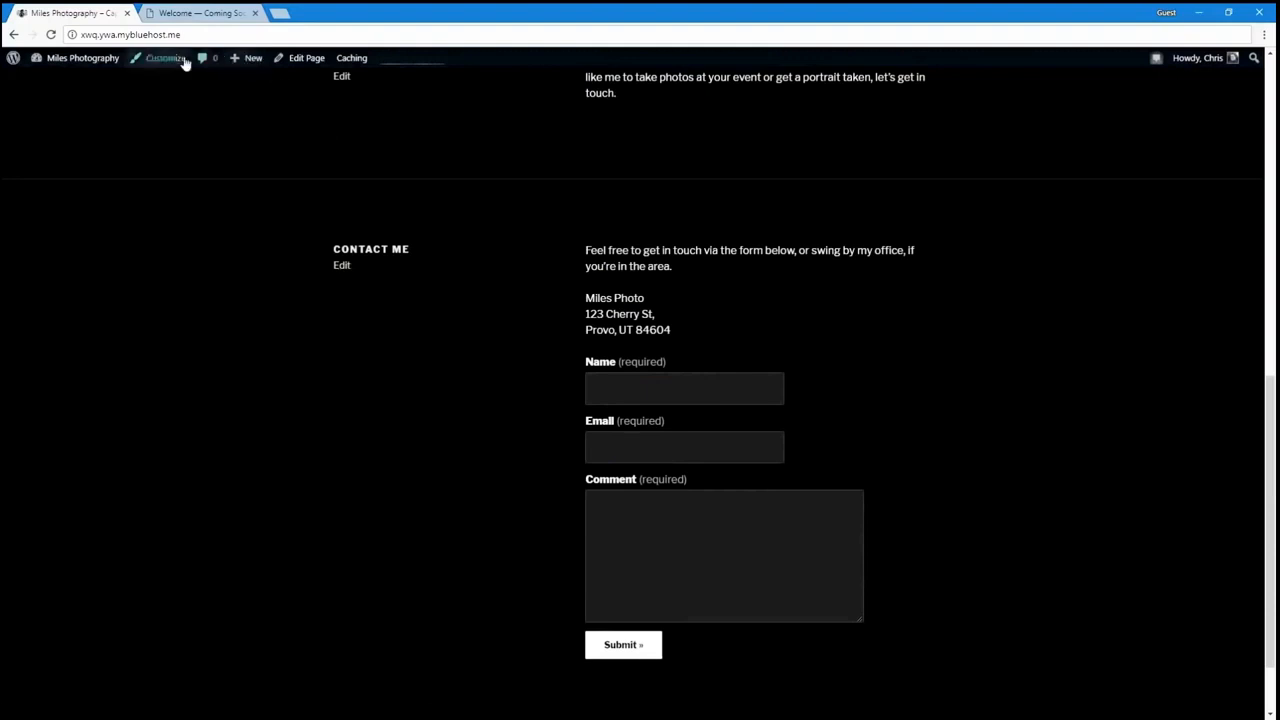
Step: Upload DCIM_0184.jpg from the Pictures folder as the Contact Me page's featured image and update the page
{"action": "left_click", "coordinate": [341, 268]}
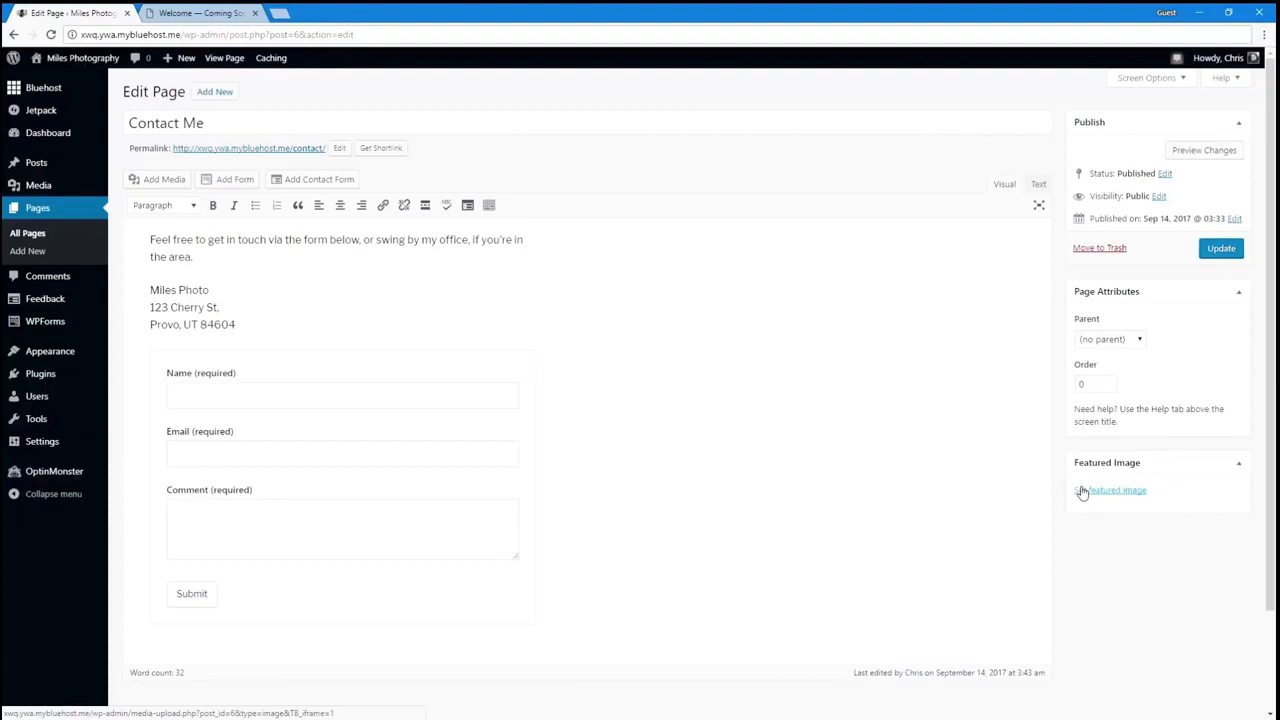
{"action": "left_click", "coordinate": [1082, 491]}
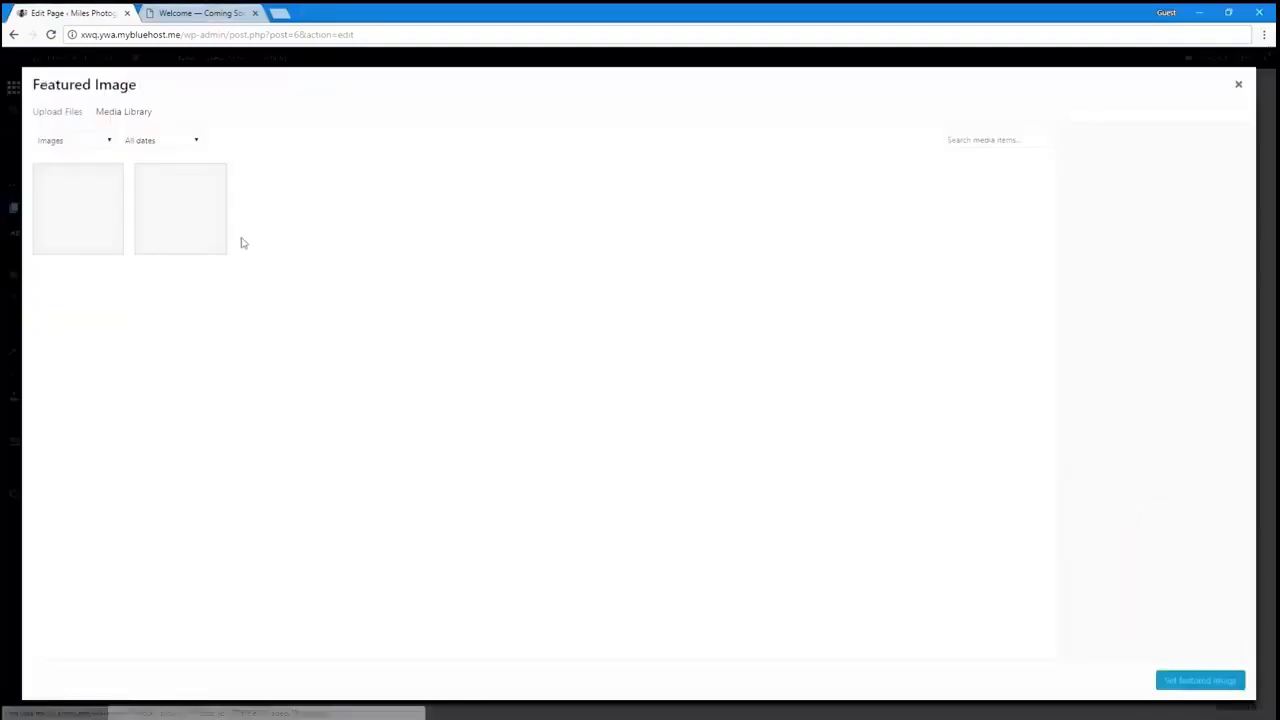
{"action": "left_click", "coordinate": [58, 112]}
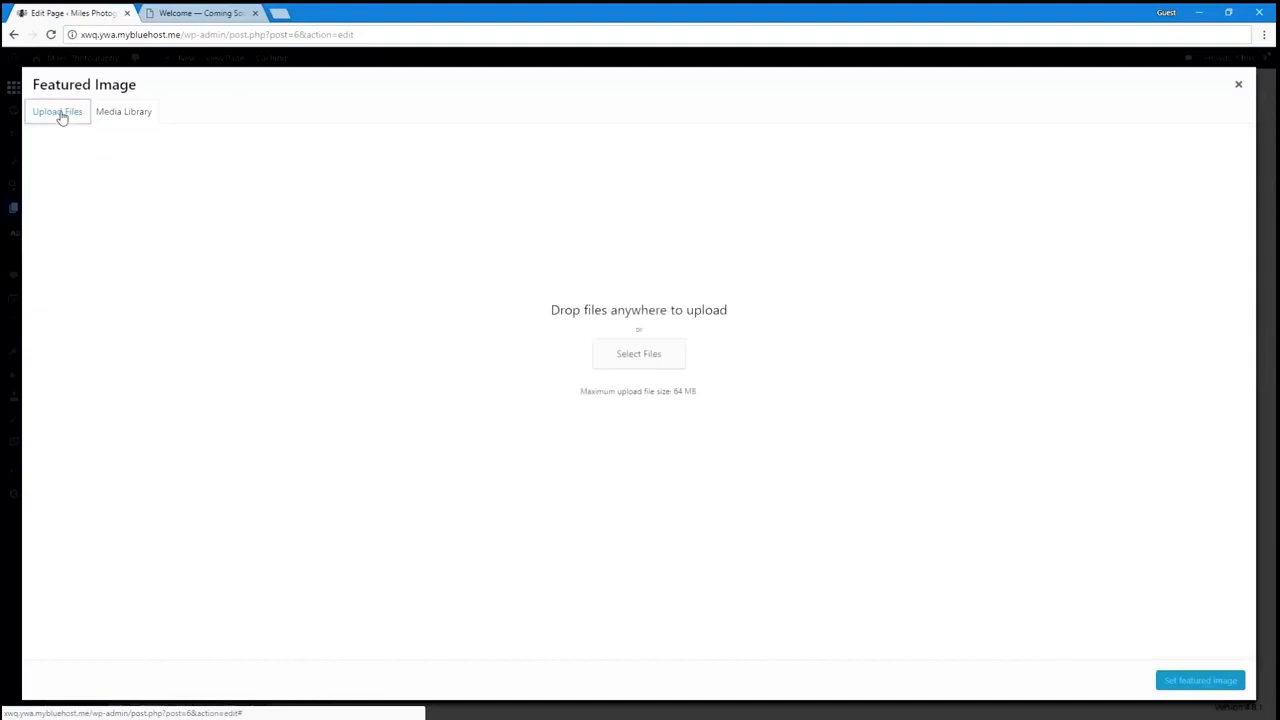
{"action": "left_click", "coordinate": [632, 360]}
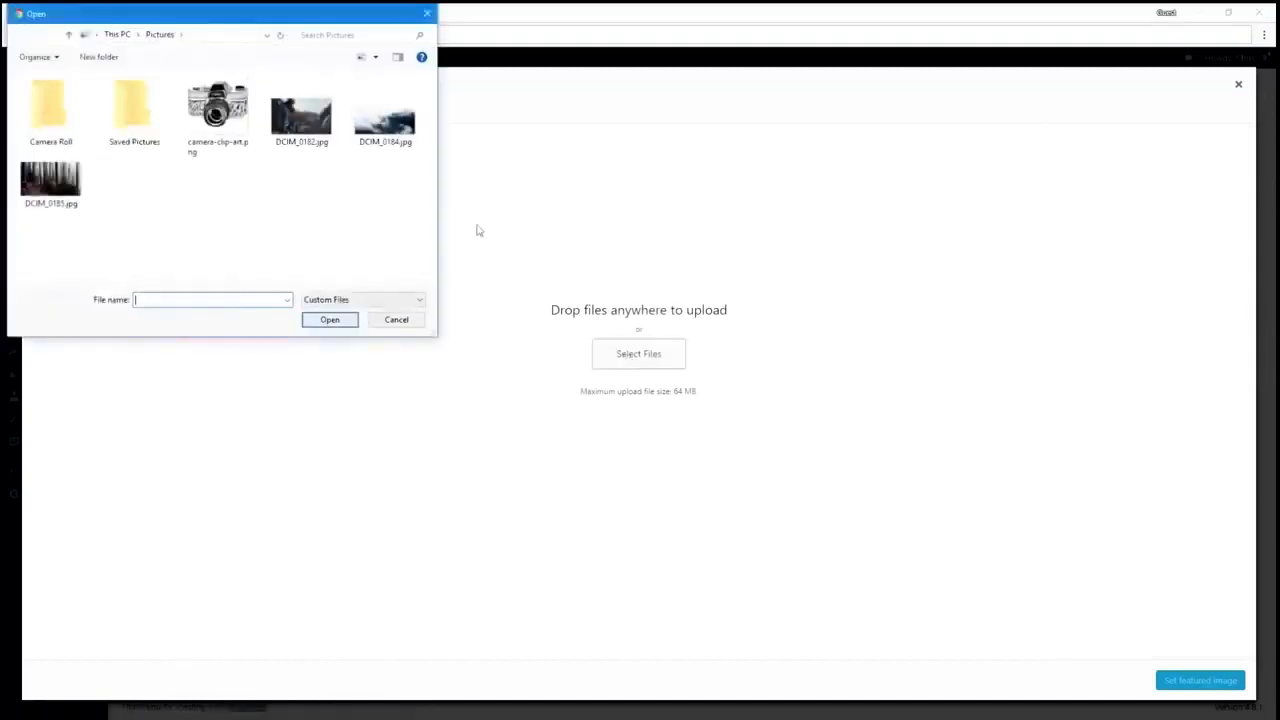
{"action": "double_click", "coordinate": [380, 125]}
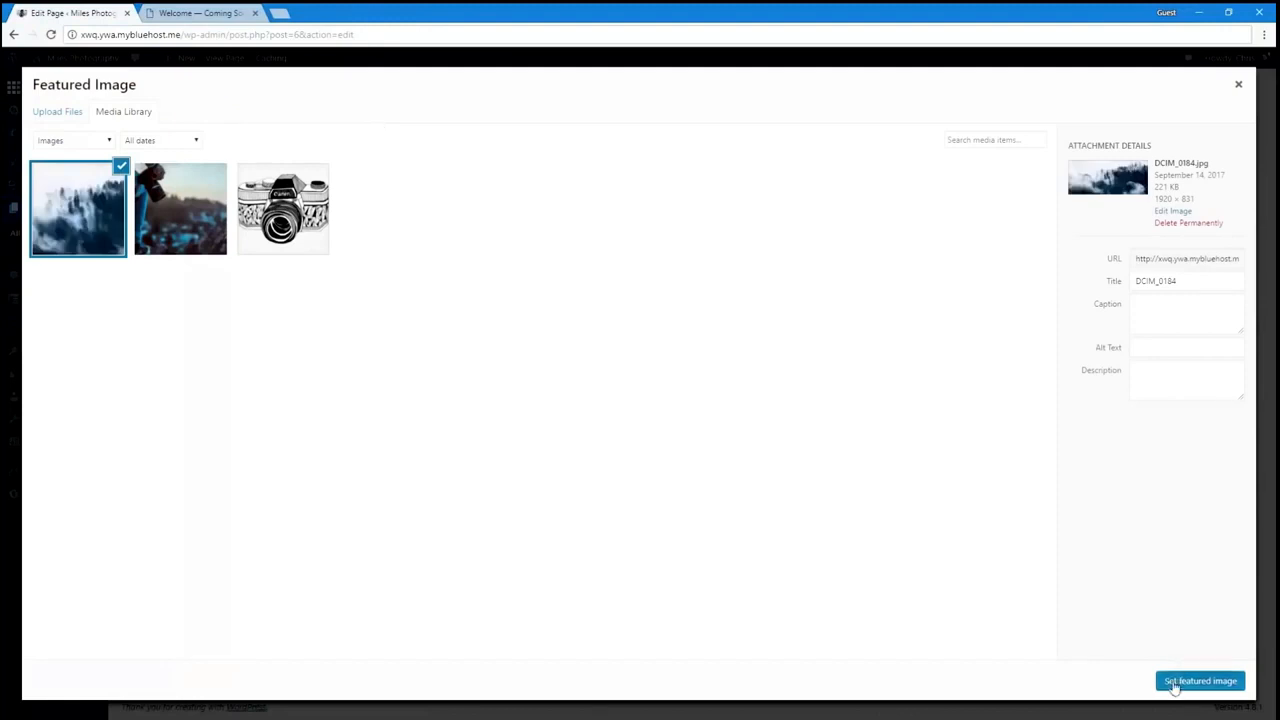
{"action": "left_click", "coordinate": [1178, 678]}
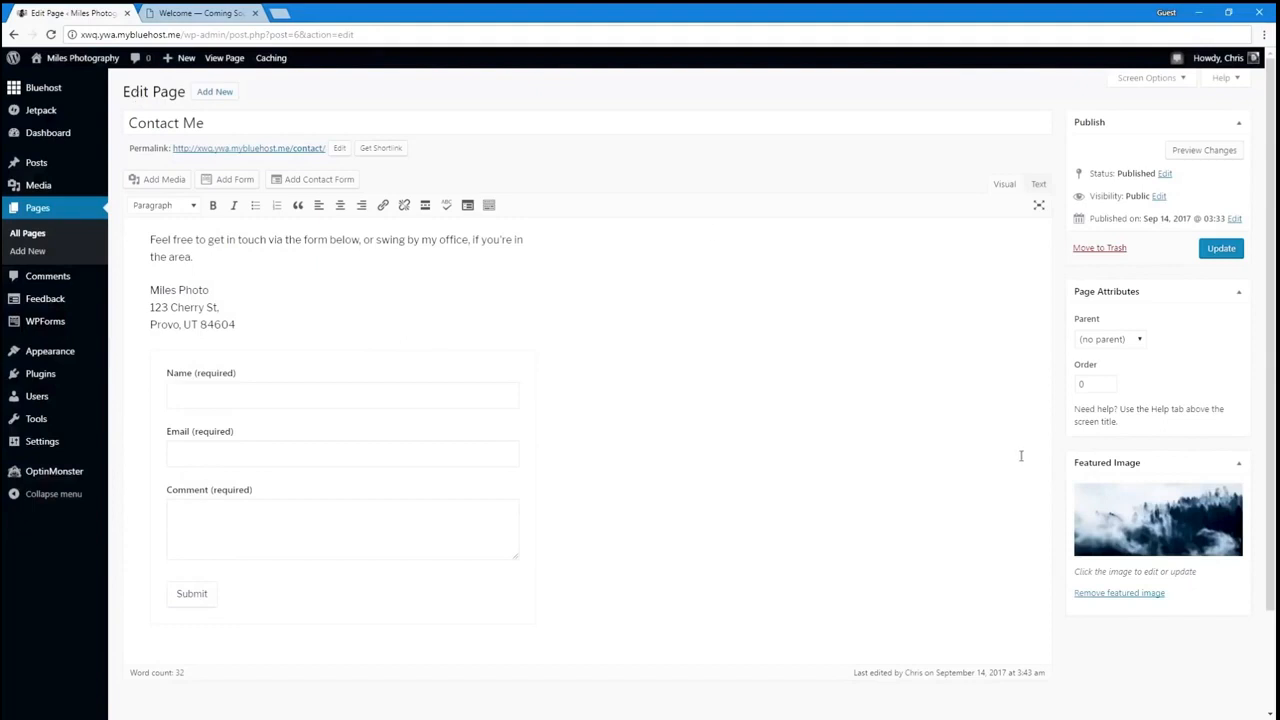
{"action": "left_click", "coordinate": [1221, 249]}
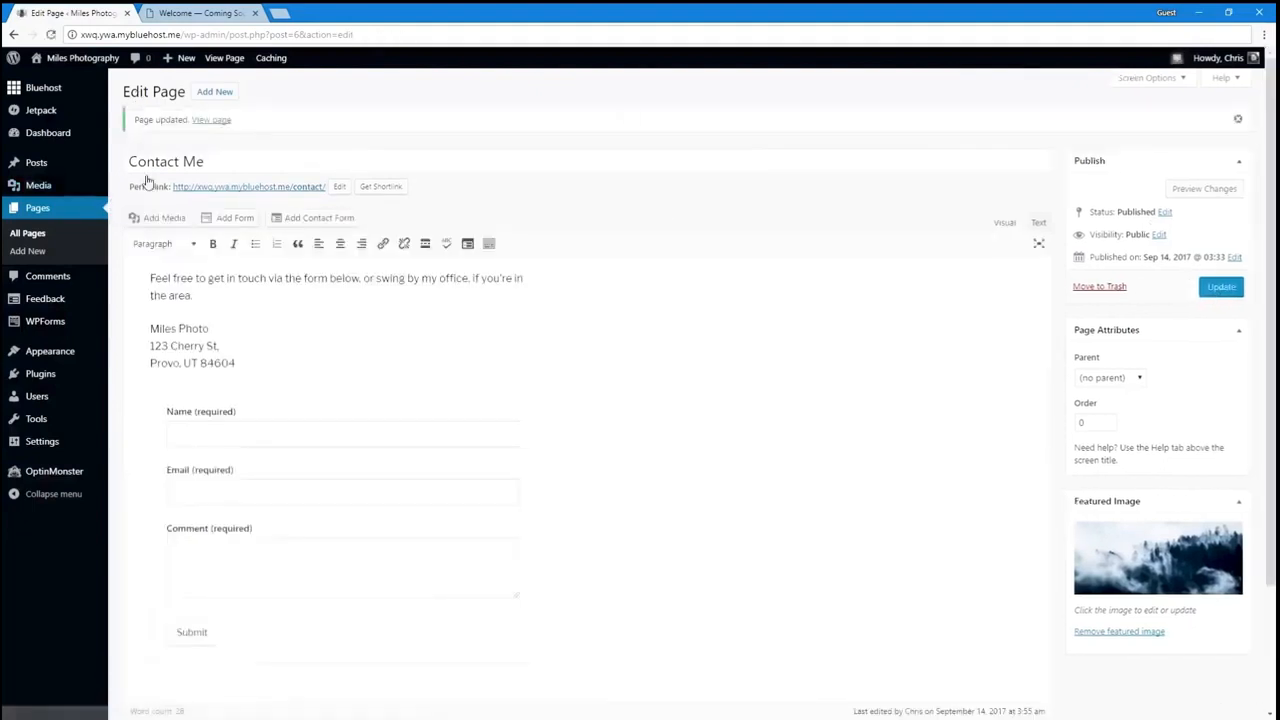
Step: Visit the site's front page and examine how the featured image displays between the introduction and Contact Me sections
{"action": "left_click", "coordinate": [73, 62]}
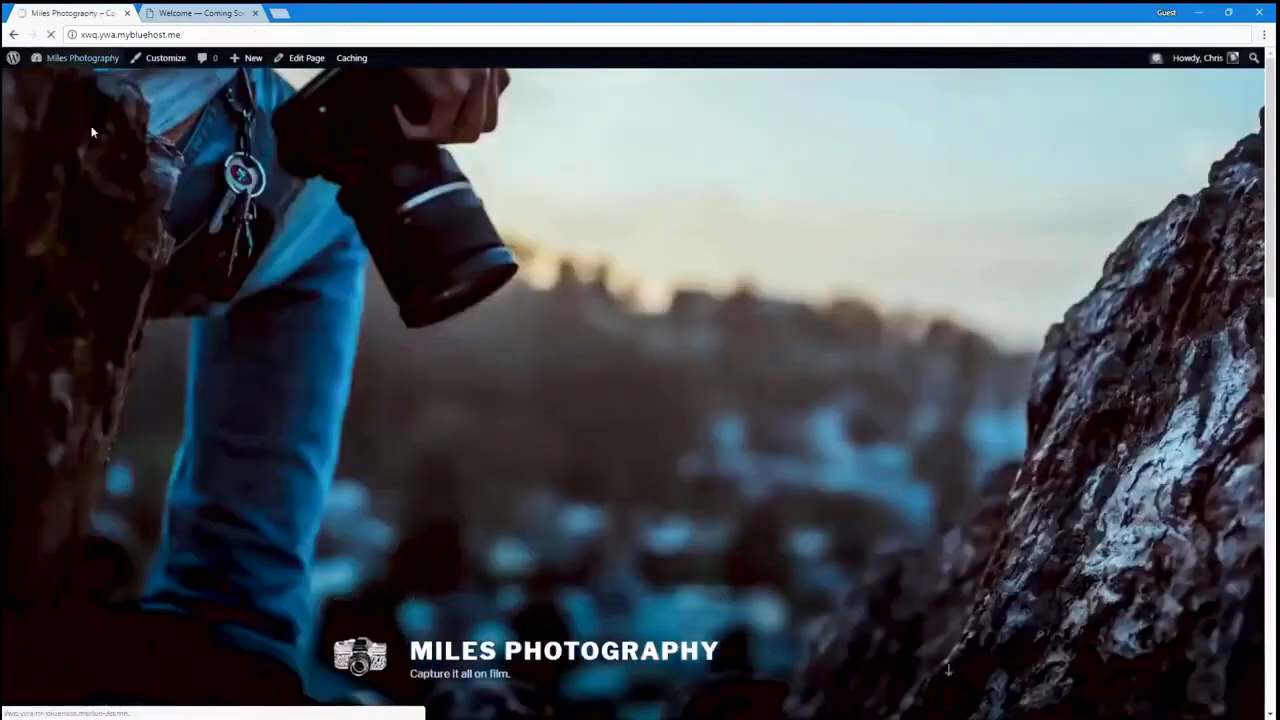
{"action": "scroll", "coordinate": [184, 421], "scroll_direction": "down", "scroll_amount": 3}
{"action": "scroll", "coordinate": [185, 421], "scroll_direction": "down", "scroll_amount": 4}
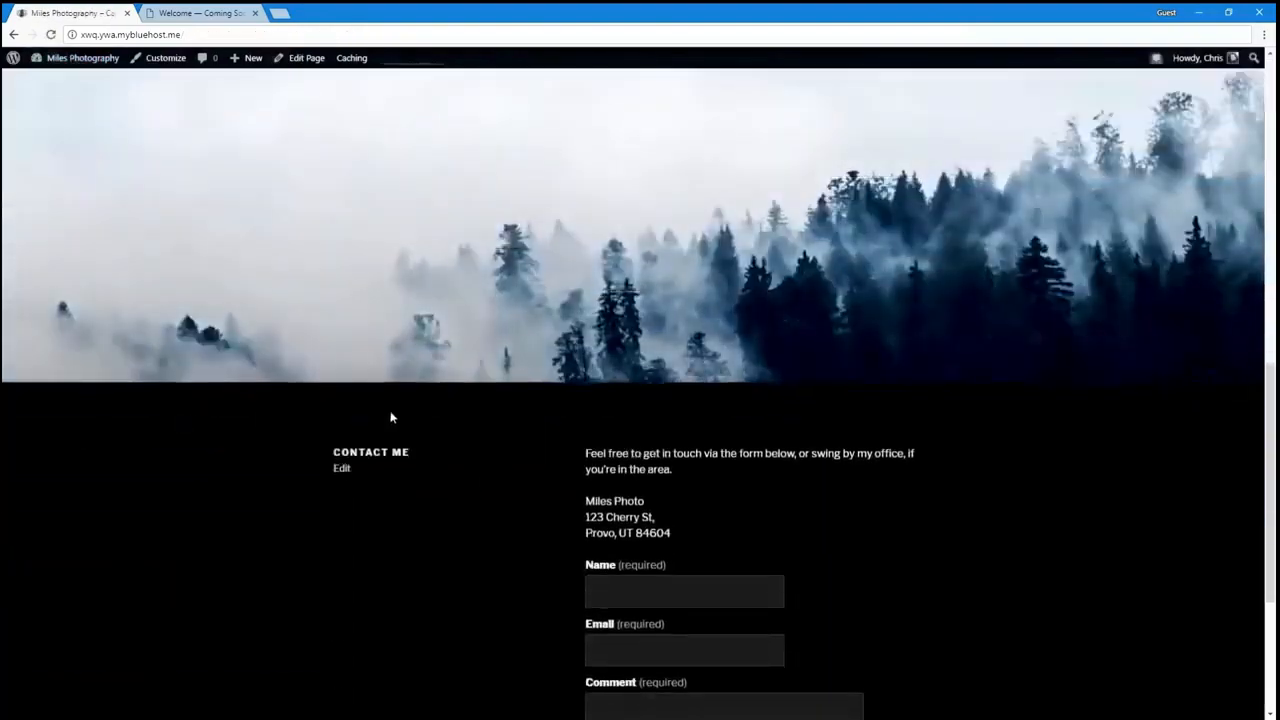
{"action": "scroll", "coordinate": [540, 504], "scroll_direction": "down", "scroll_amount": 2}
{"action": "scroll", "coordinate": [540, 504], "scroll_direction": "up", "scroll_amount": 9}
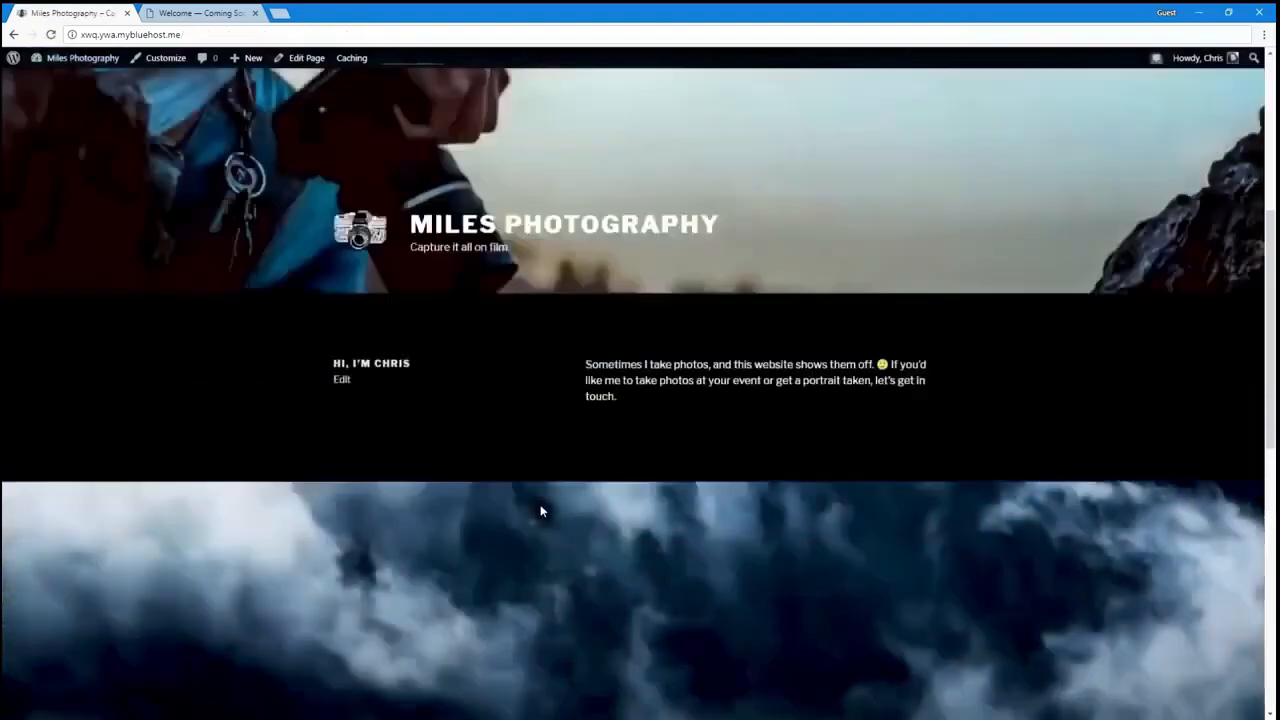
{"action": "scroll", "coordinate": [540, 510], "scroll_direction": "down", "scroll_amount": 10}
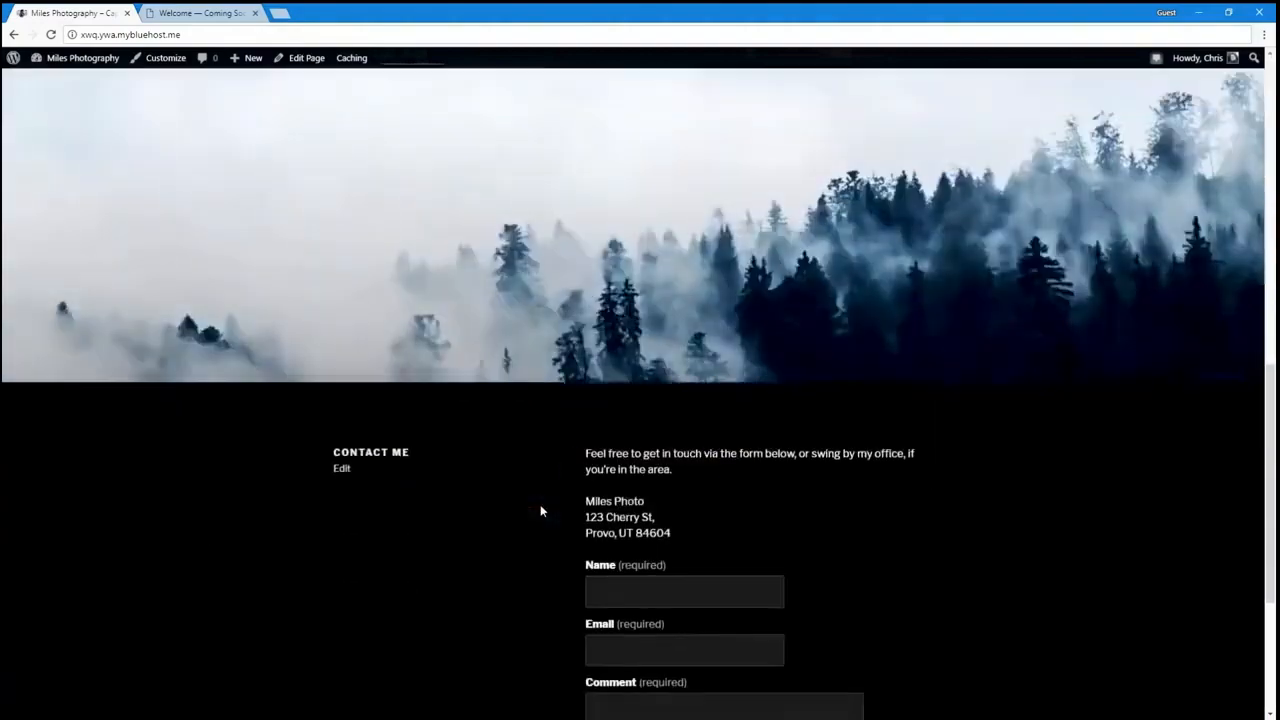
{"action": "scroll", "coordinate": [540, 511], "scroll_direction": "up", "scroll_amount": 10}
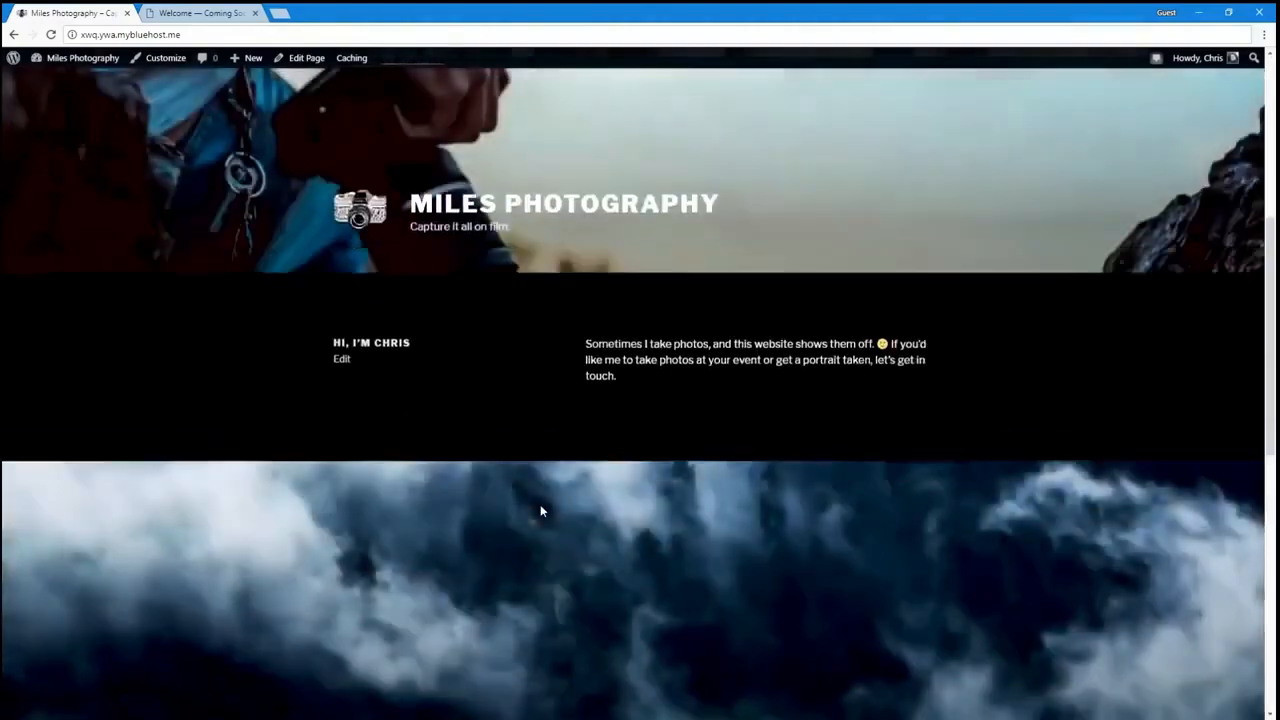
{"action": "scroll", "coordinate": [540, 511], "scroll_direction": "down", "scroll_amount": 10}
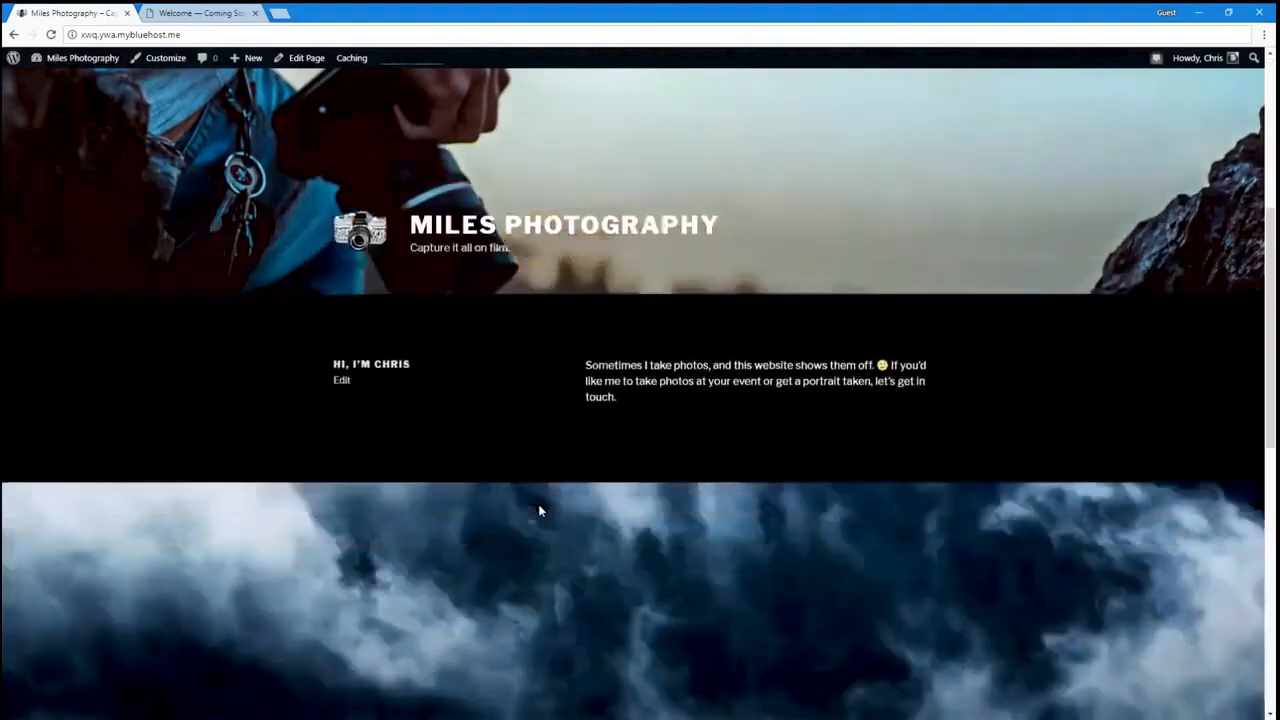
{"action": "scroll", "coordinate": [538, 511], "scroll_direction": "down", "scroll_amount": 4}
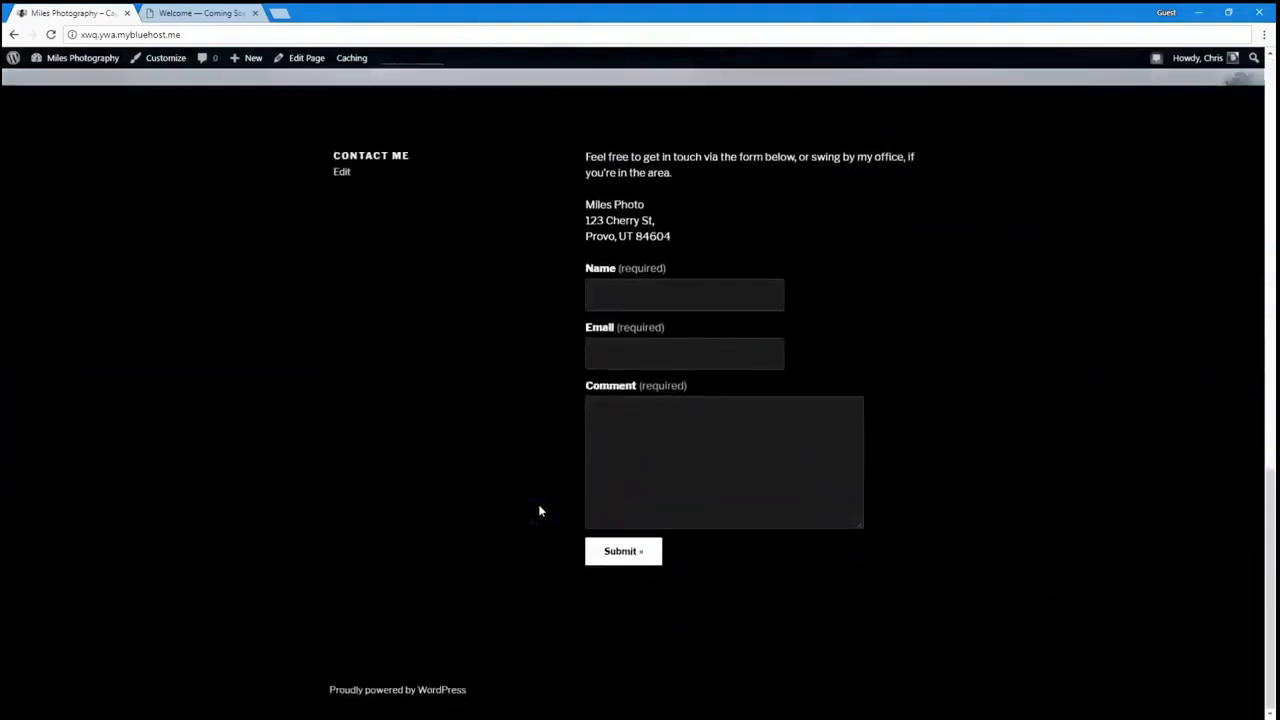
{"action": "scroll", "coordinate": [538, 511], "scroll_direction": "up", "scroll_amount": 4}
{"action": "scroll", "coordinate": [538, 506], "scroll_direction": "down", "scroll_amount": 4}
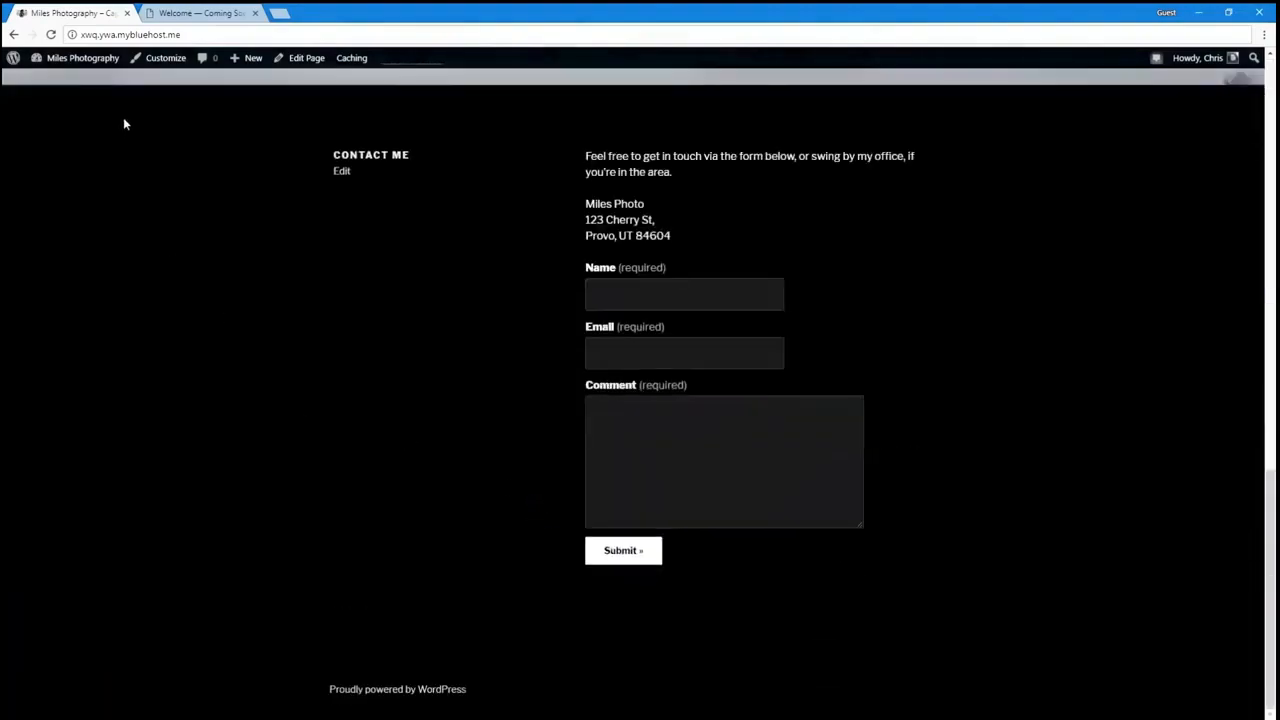
Step: Create a menu named Main Menu in the customizer and assign it to the Top Menu display location
{"action": "left_click", "coordinate": [147, 60]}
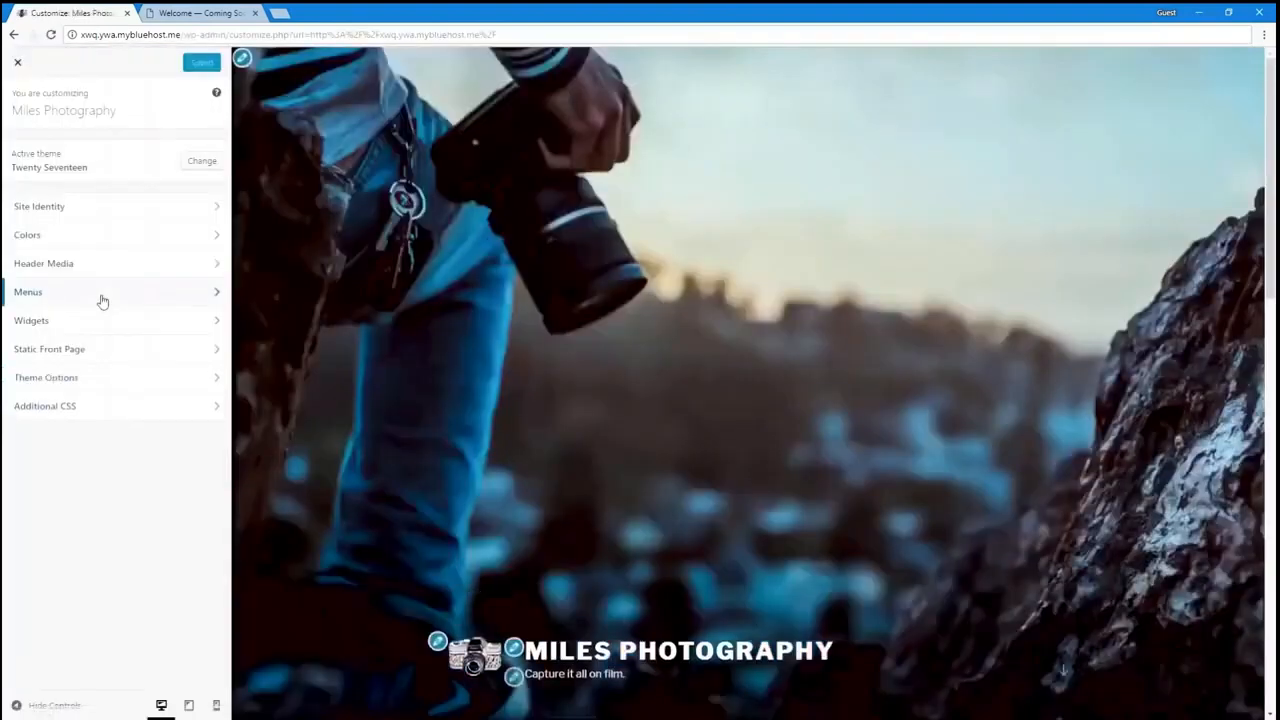
{"action": "left_click", "coordinate": [104, 300]}
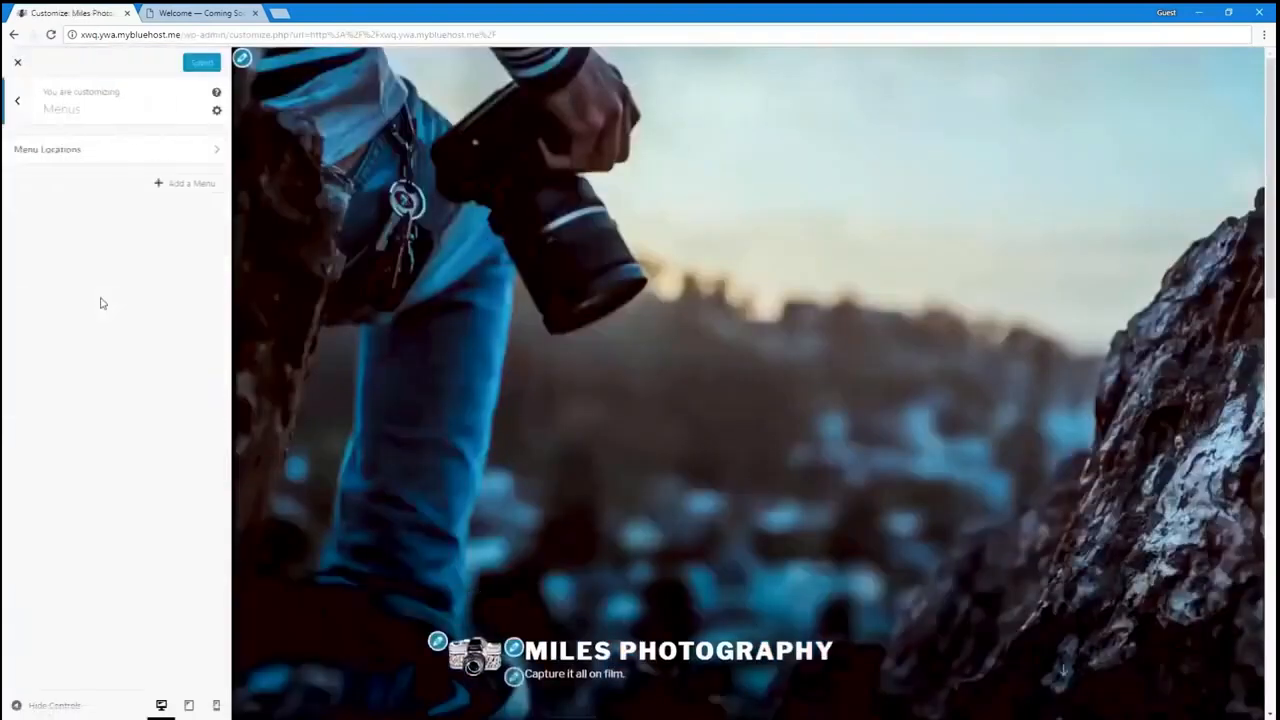
{"action": "left_click", "coordinate": [167, 192]}
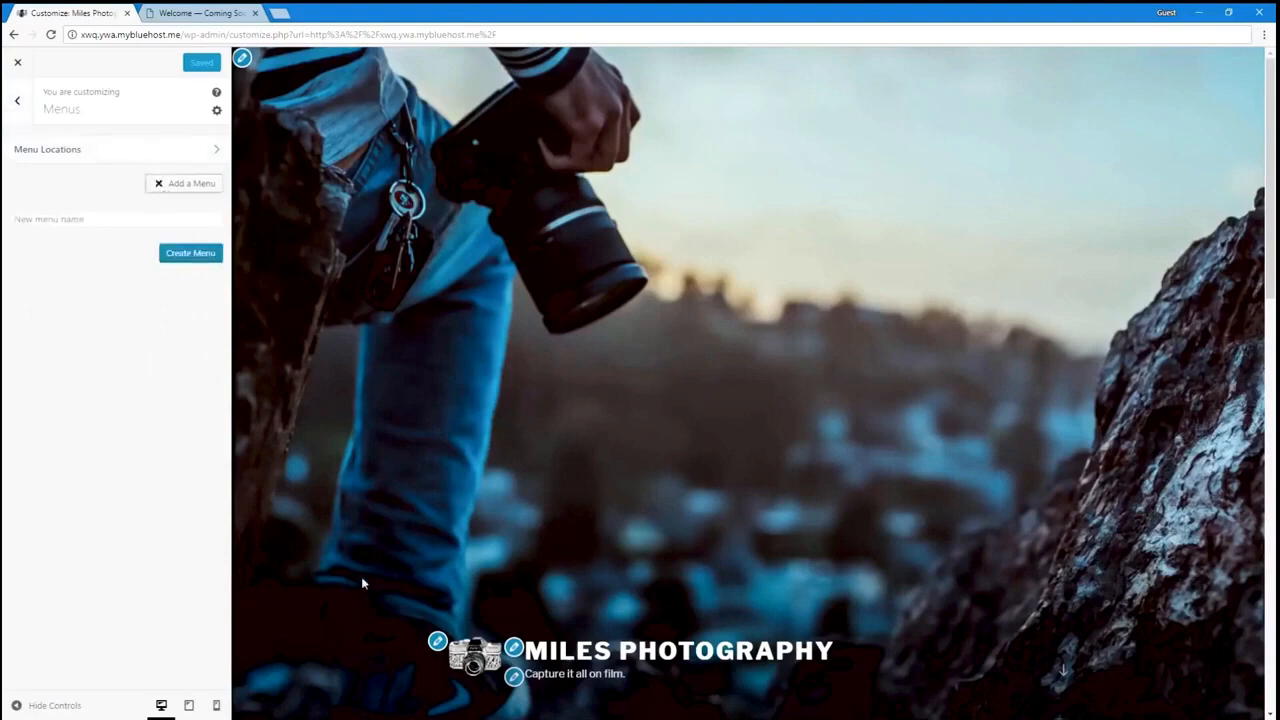
{"action": "scroll", "coordinate": [361, 576], "scroll_direction": "down", "scroll_amount": 5}
{"action": "scroll", "coordinate": [361, 576], "scroll_direction": "up", "scroll_amount": 1}
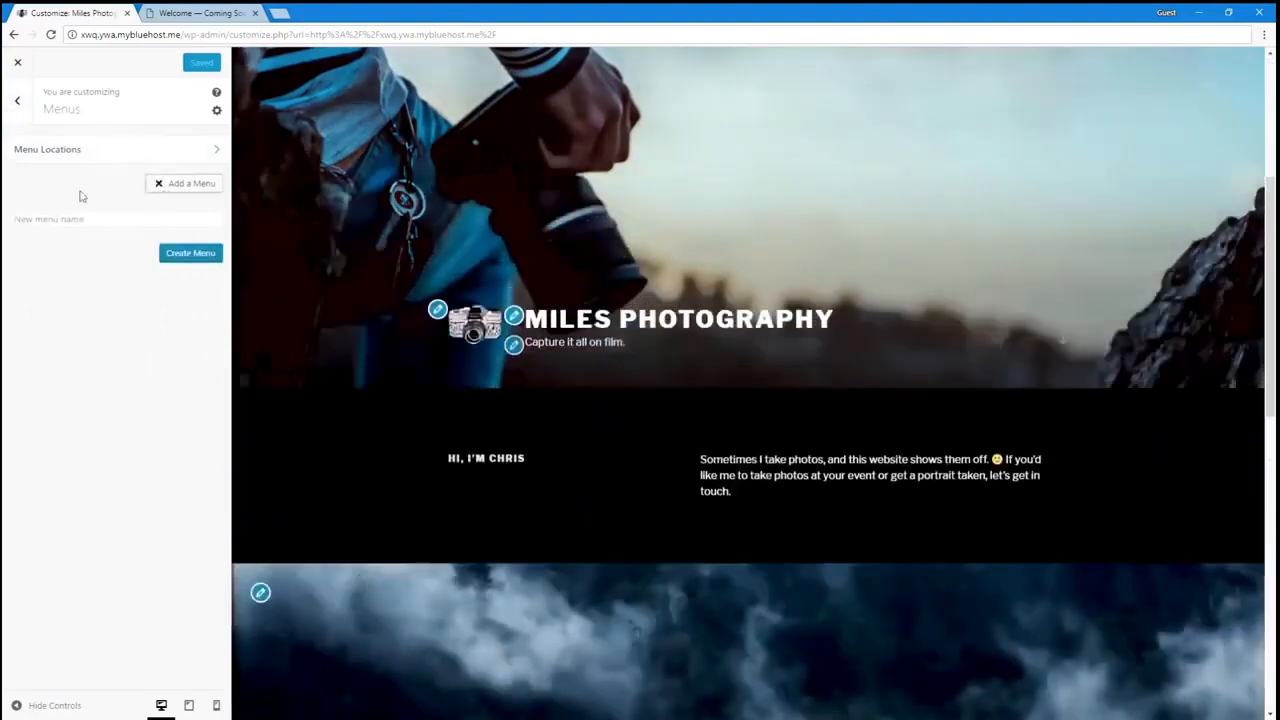
{"action": "left_click", "coordinate": [85, 222]}
{"action": "type", "text": "Main"}
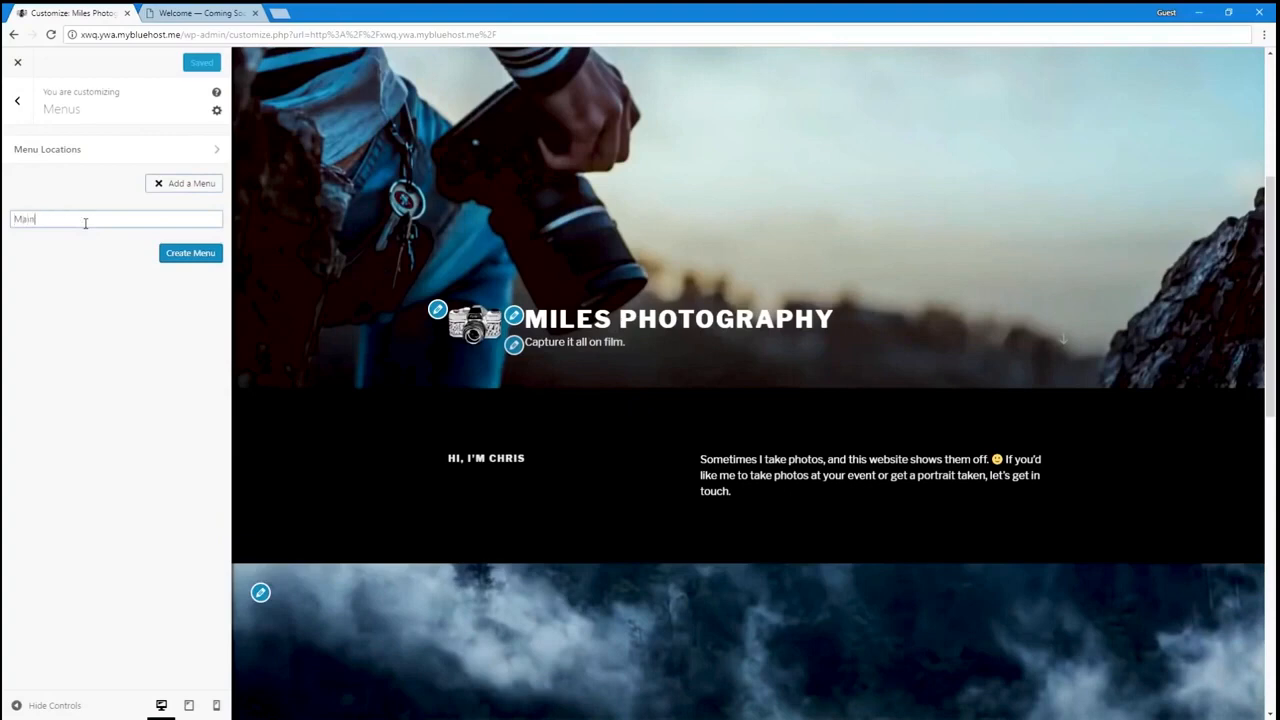
{"action": "type", "text": " Menu"}
{"action": "left_click", "coordinate": [177, 252]}
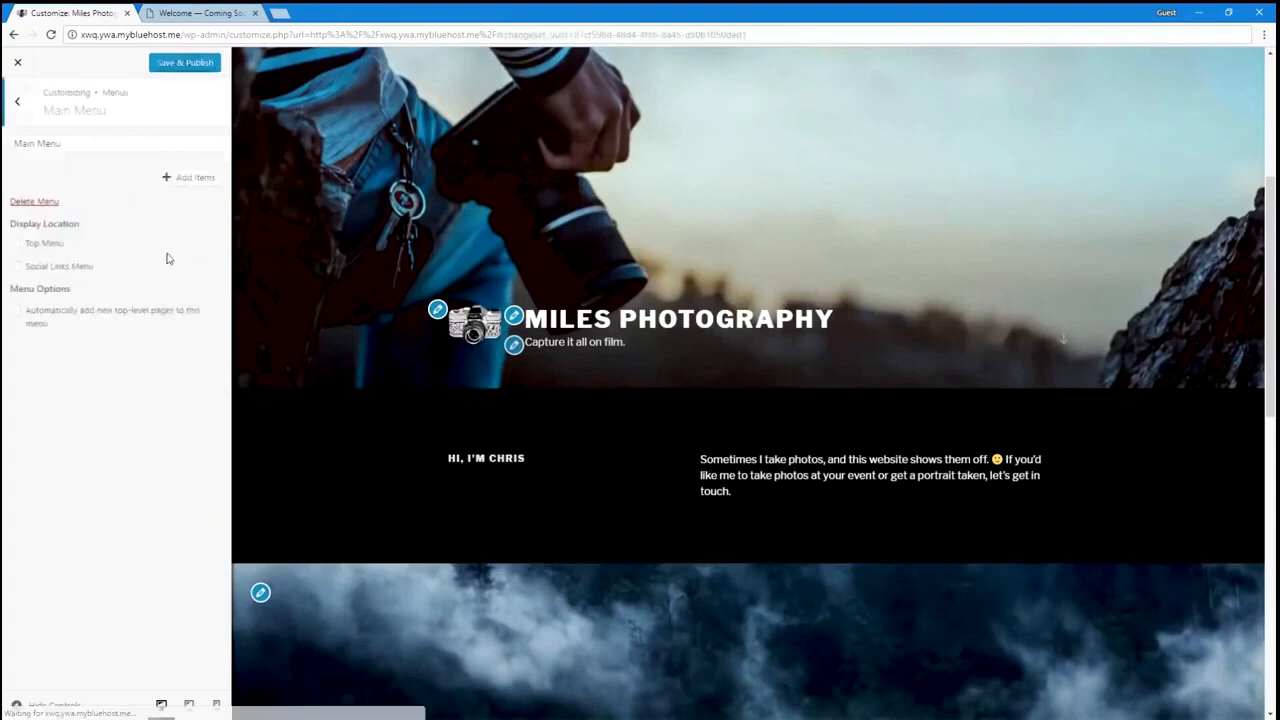
{"action": "left_click", "coordinate": [54, 245]}
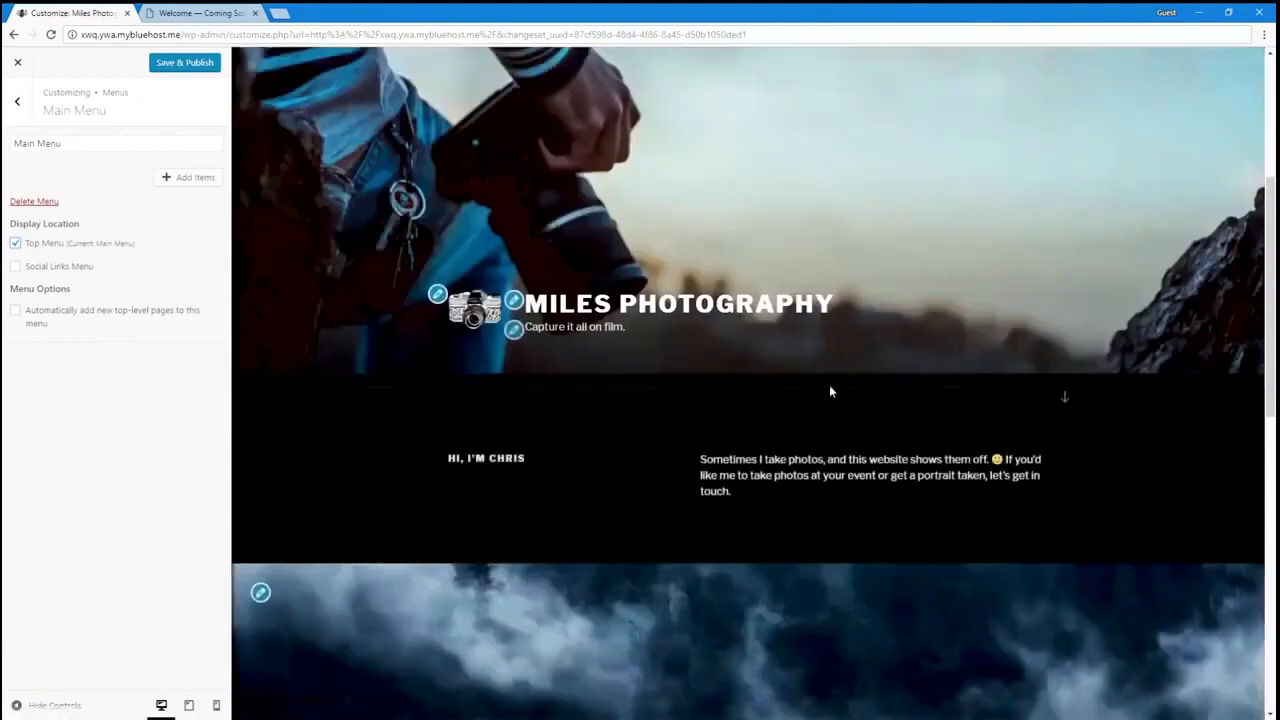
Step: Add the Home and Blog pages to Main Menu and publish the changes
{"action": "left_click", "coordinate": [175, 184]}
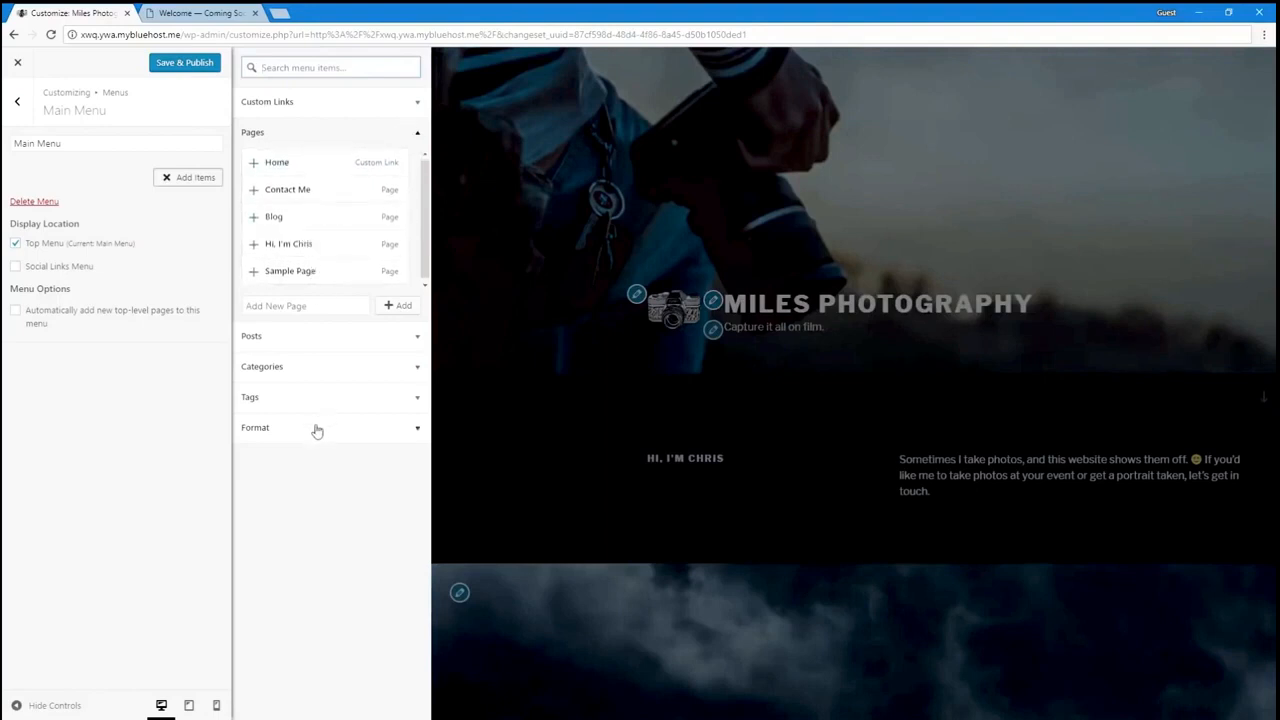
{"action": "left_click", "coordinate": [323, 342]}
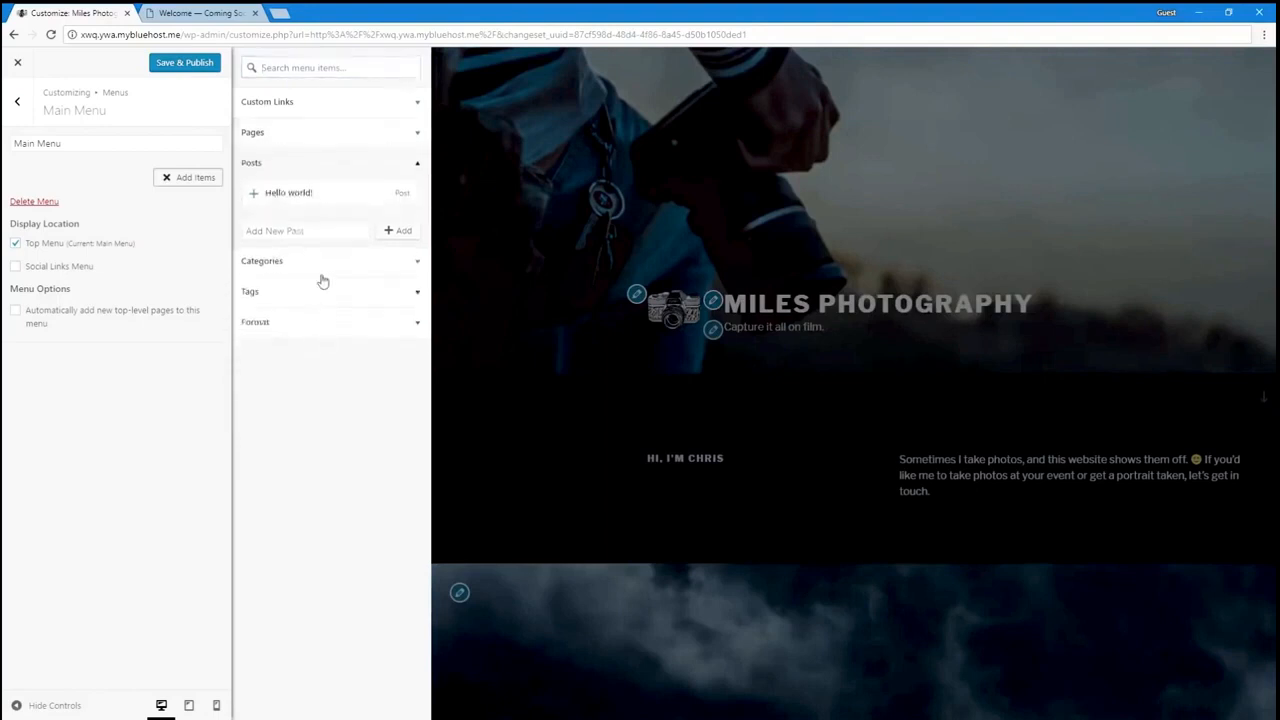
{"action": "left_click", "coordinate": [294, 132]}
{"action": "left_click", "coordinate": [309, 104]}
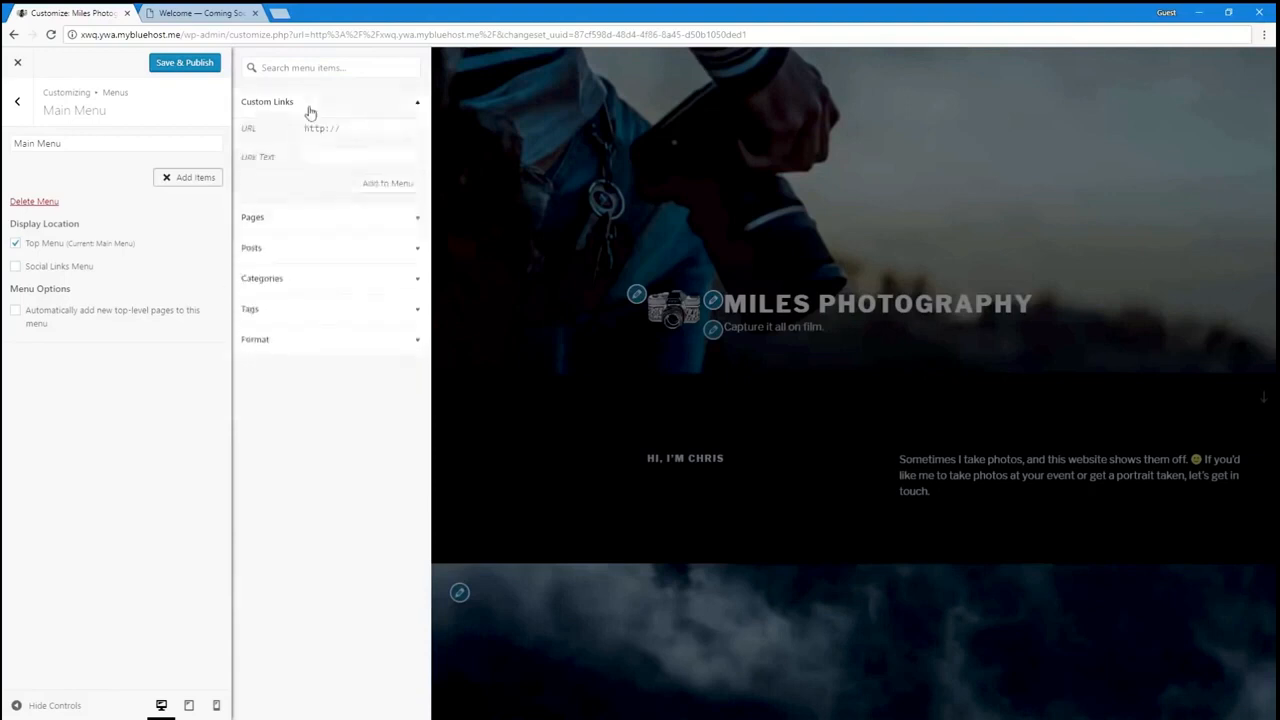
{"action": "left_click", "coordinate": [284, 219]}
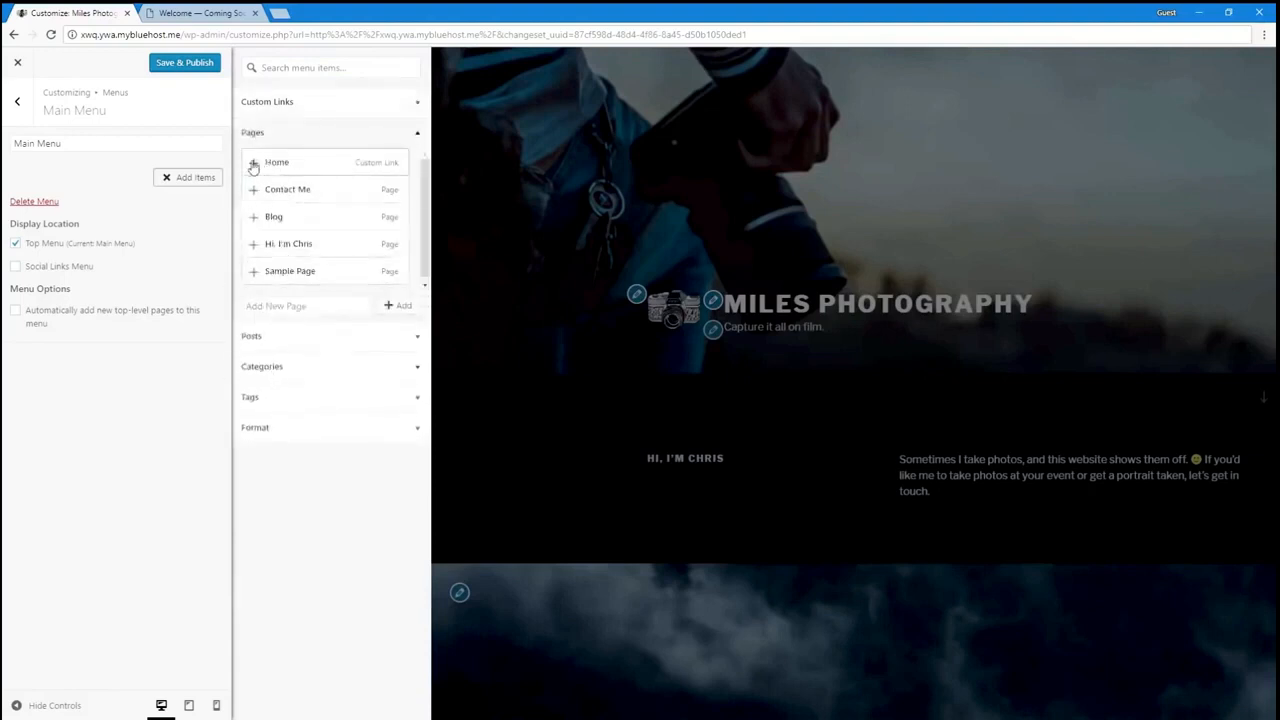
{"action": "left_click", "coordinate": [253, 163]}
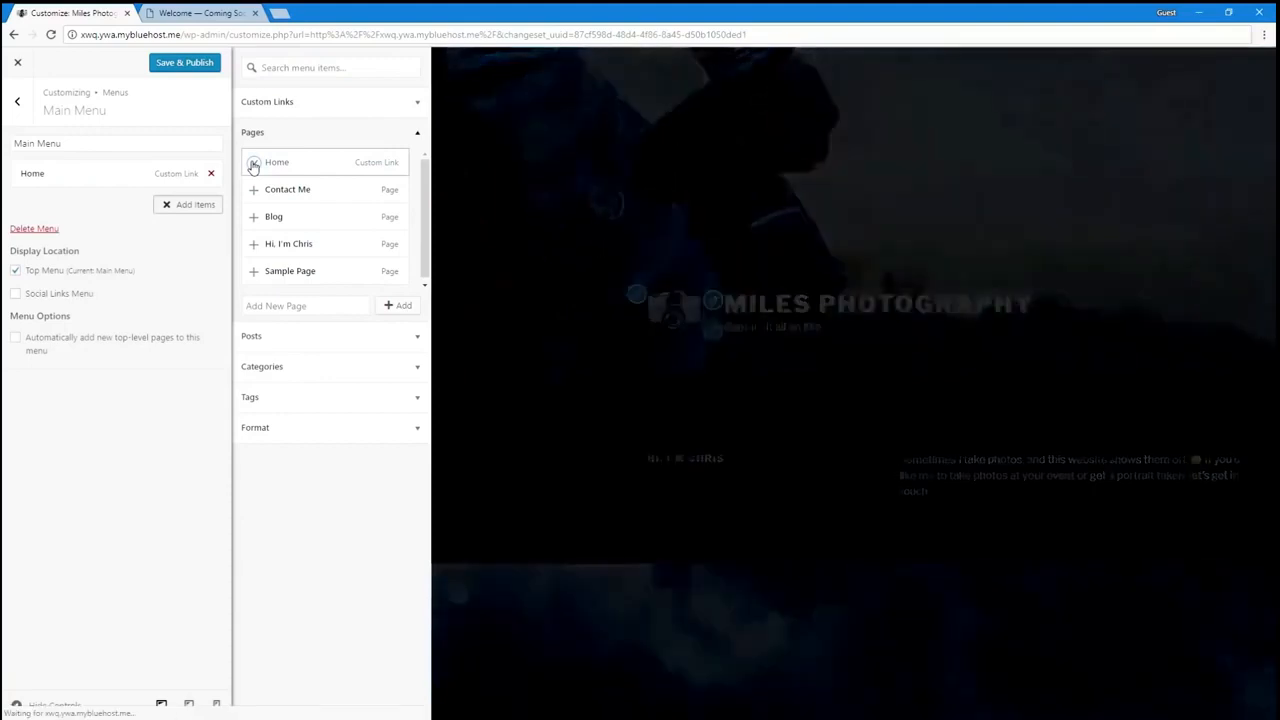
{"action": "left_click", "coordinate": [255, 216]}
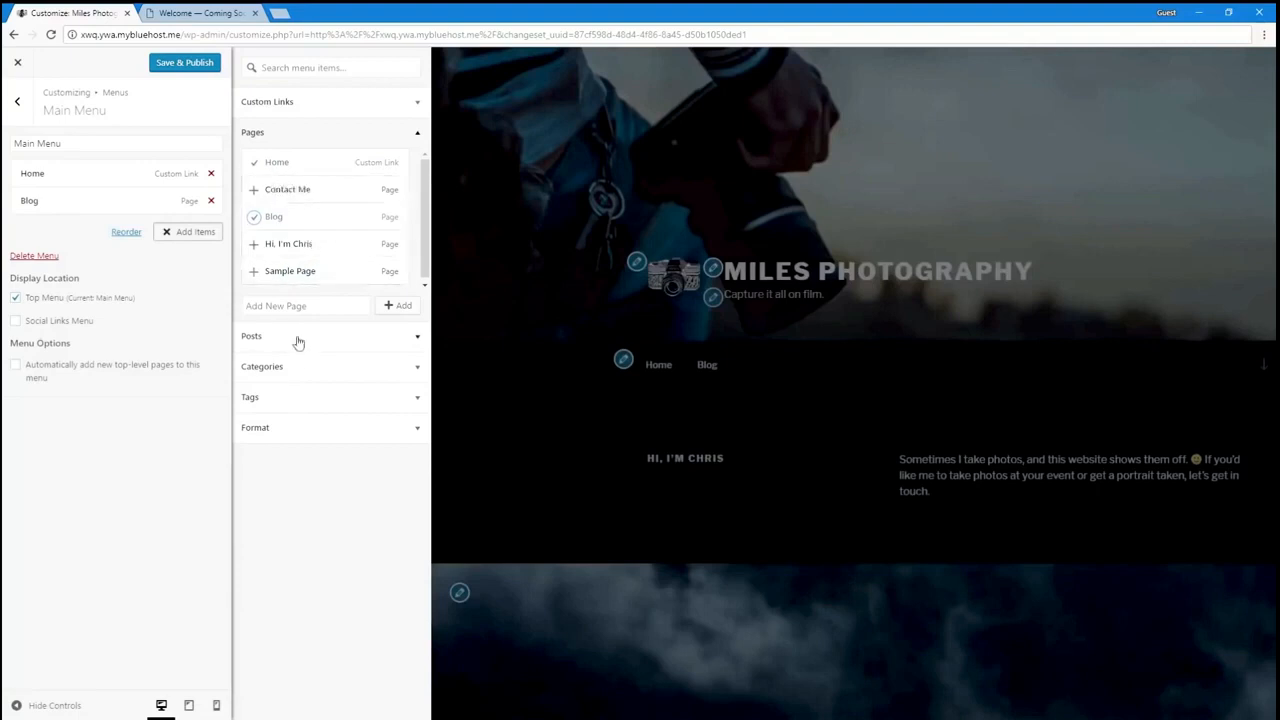
{"action": "left_click", "coordinate": [192, 66]}
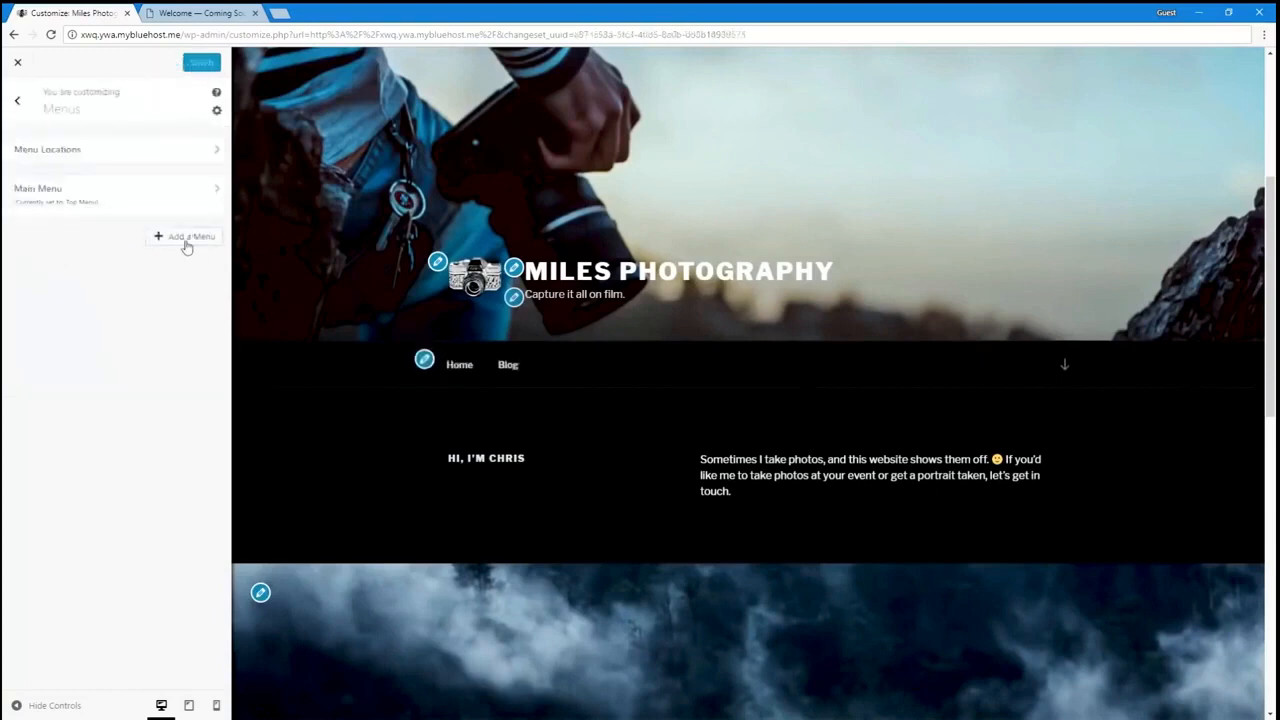
Step: Create a menu named Social Media and assign it to the Social Links Menu display location
{"action": "left_click", "coordinate": [186, 243]}
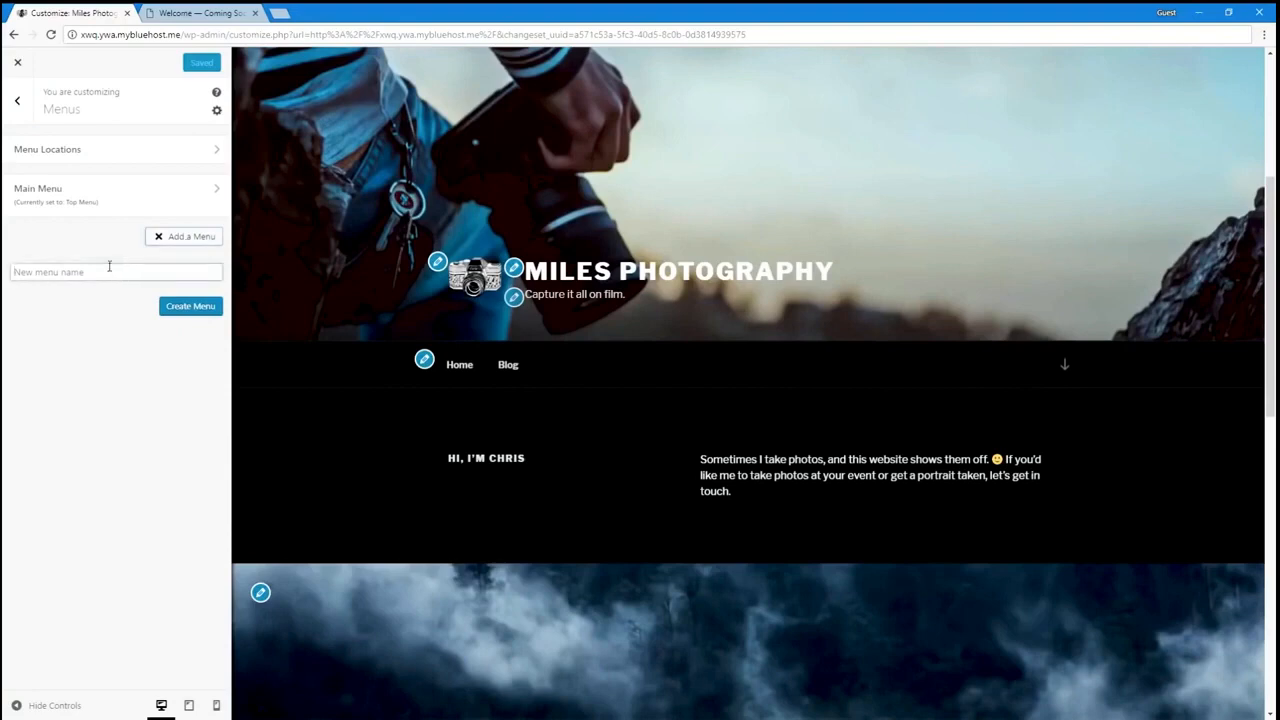
{"action": "type", "text": "Sec"}
{"action": "left_click", "coordinate": [193, 309]}
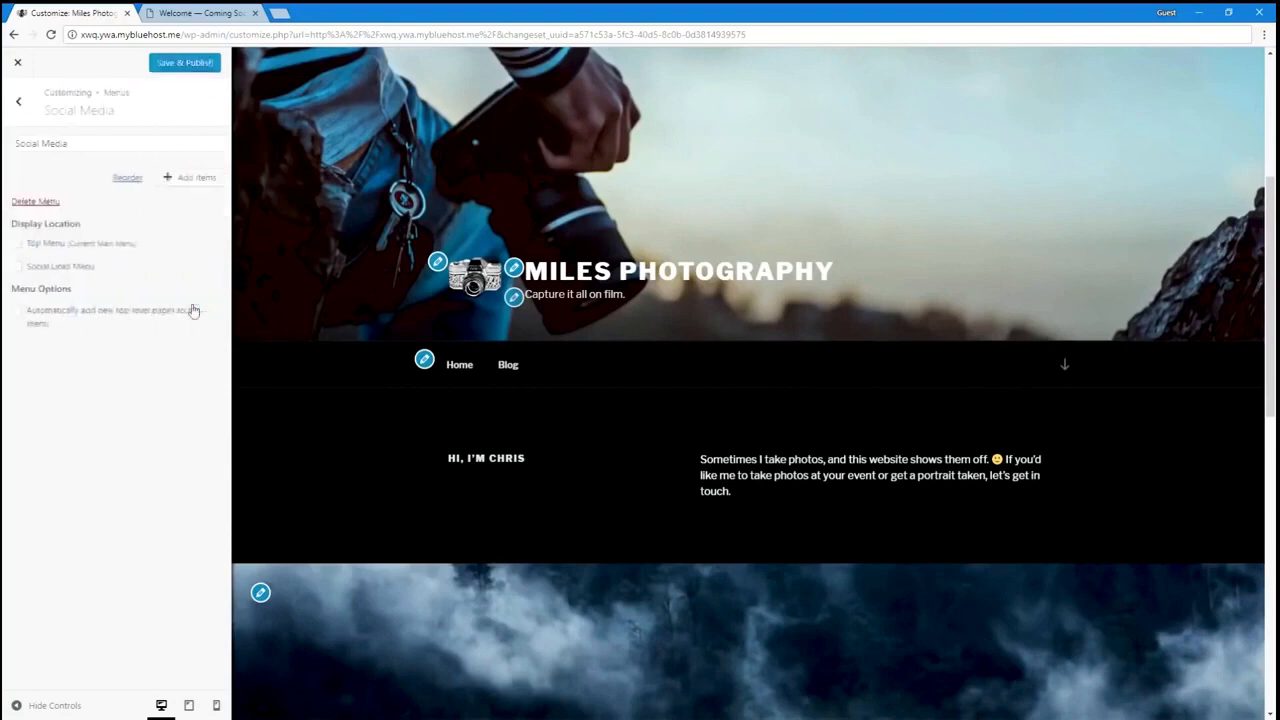
{"action": "left_click", "coordinate": [57, 268]}
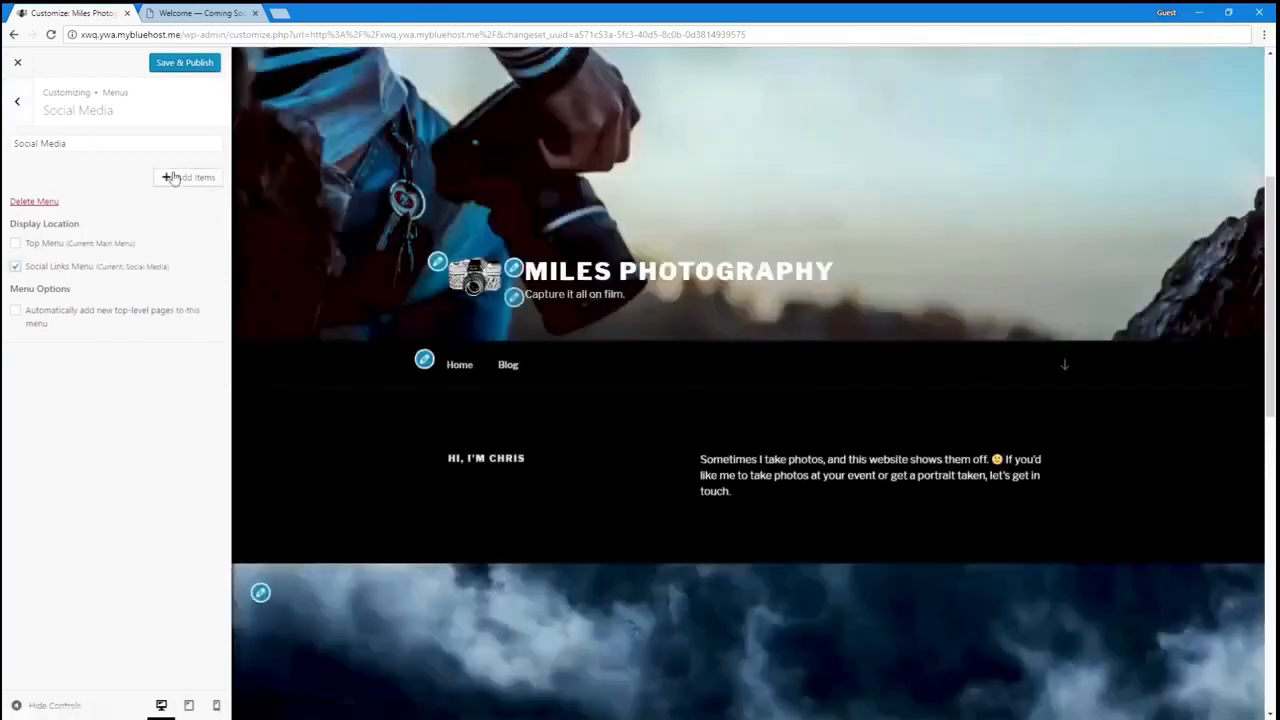
Step: Add a custom link to the Social Media menu with the Twitter profile URL and the link text Twitter
{"action": "left_click", "coordinate": [172, 178]}
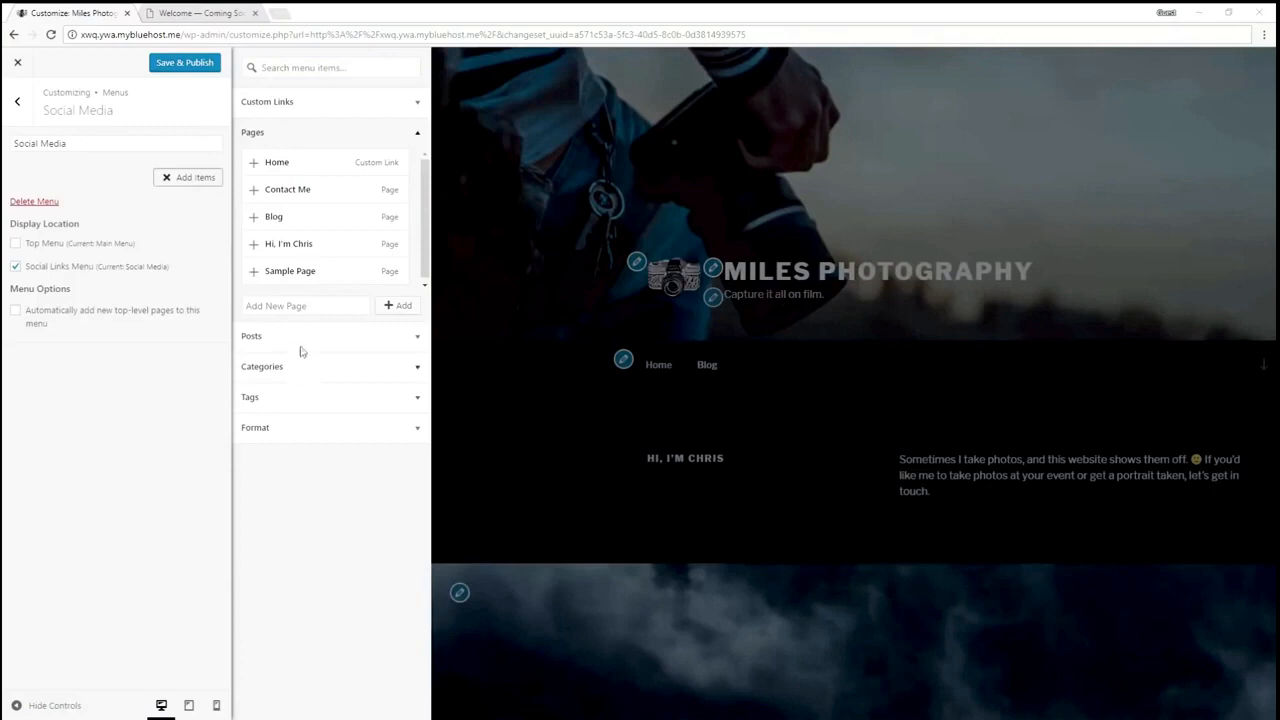
{"action": "left_click", "coordinate": [315, 104]}
{"action": "left_click", "coordinate": [355, 127]}
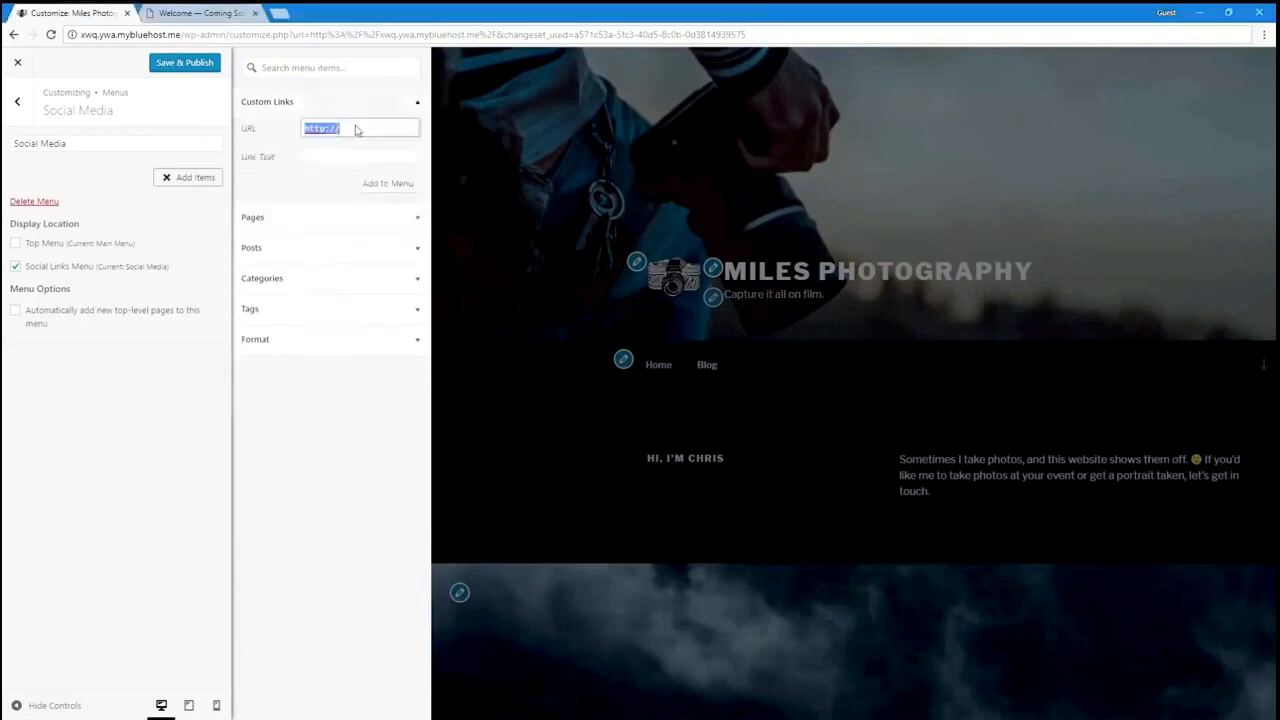
{"action": "key", "text": "ctrl+v"}
{"action": "left_click", "coordinate": [354, 155]}
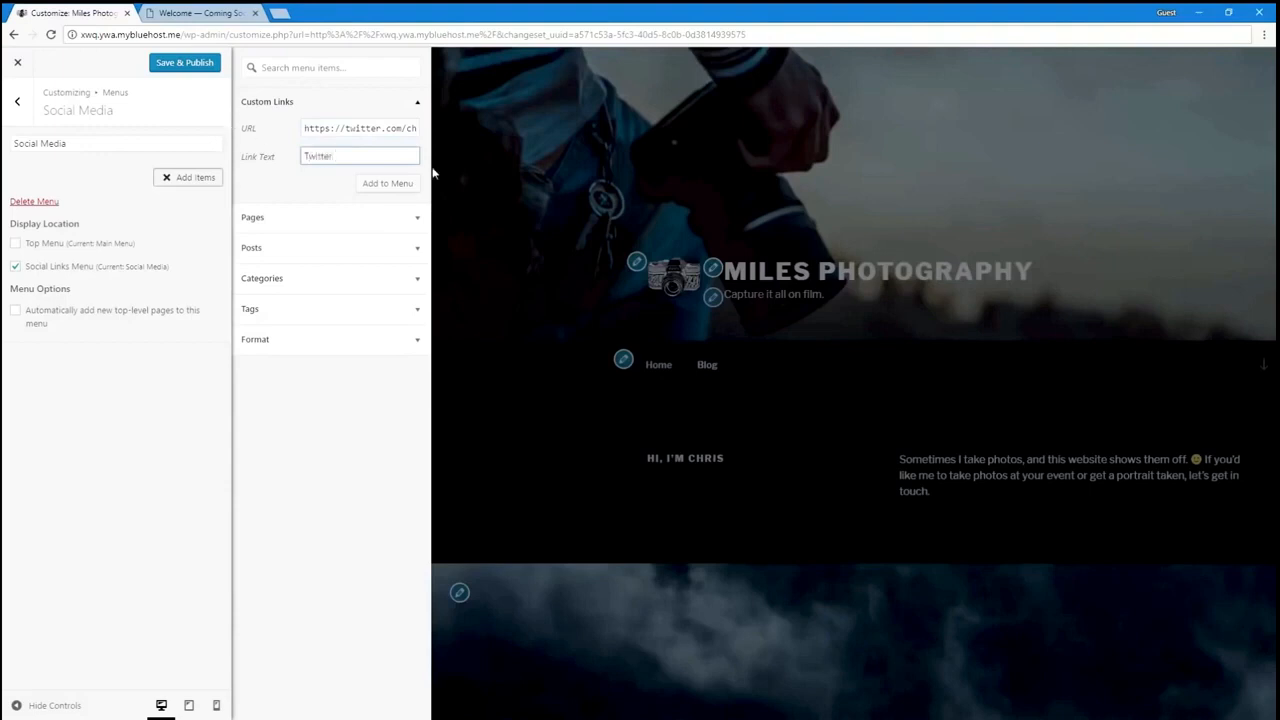
{"action": "left_click", "coordinate": [395, 183]}
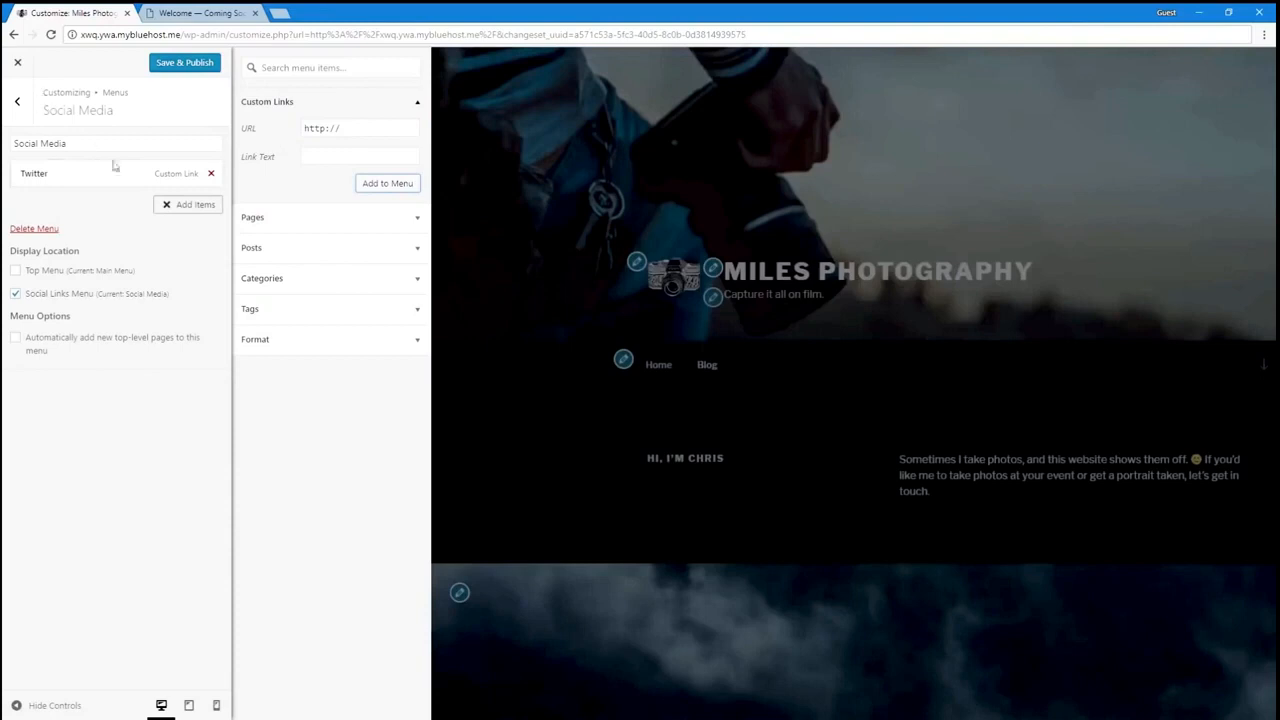
Step: Add a custom link with the LinkedIn profile URL and the text LinkedIn to the Social Media menu, and publish
{"action": "left_click", "coordinate": [355, 129]}
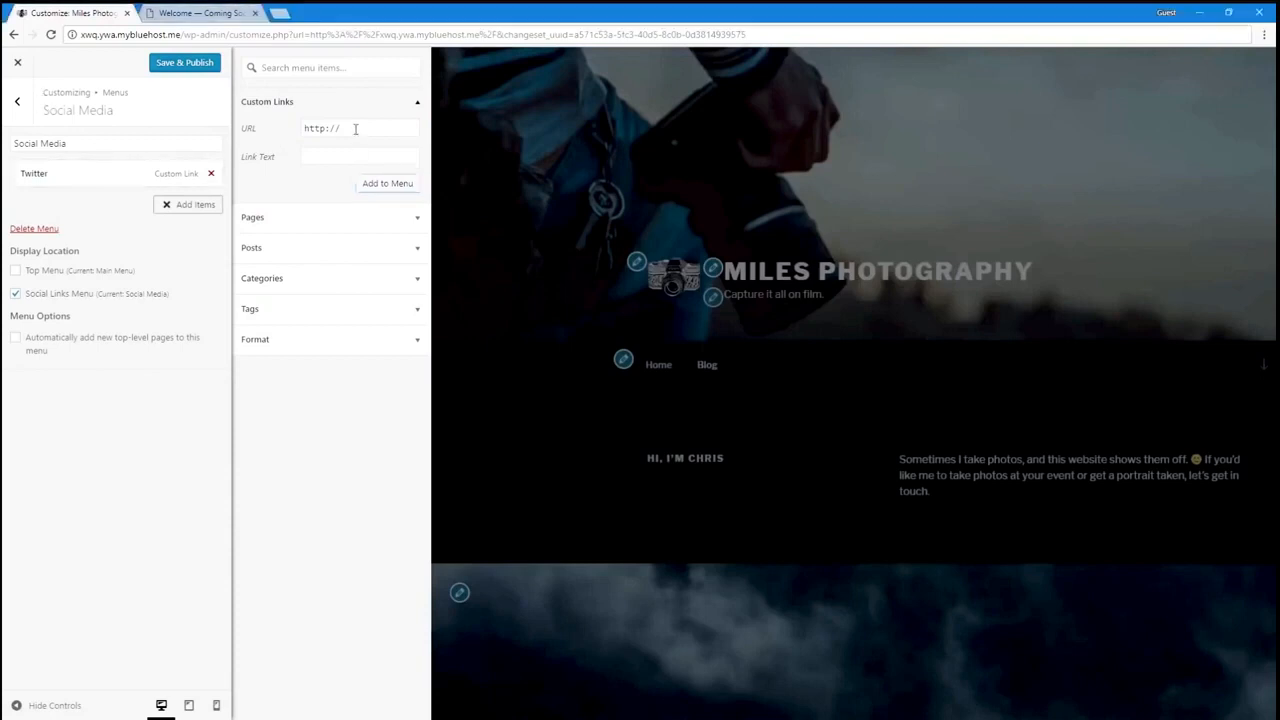
{"action": "key", "text": "ctrl+a"}
{"action": "key", "text": "ctrl+v"}
{"action": "left_click", "coordinate": [340, 150]}
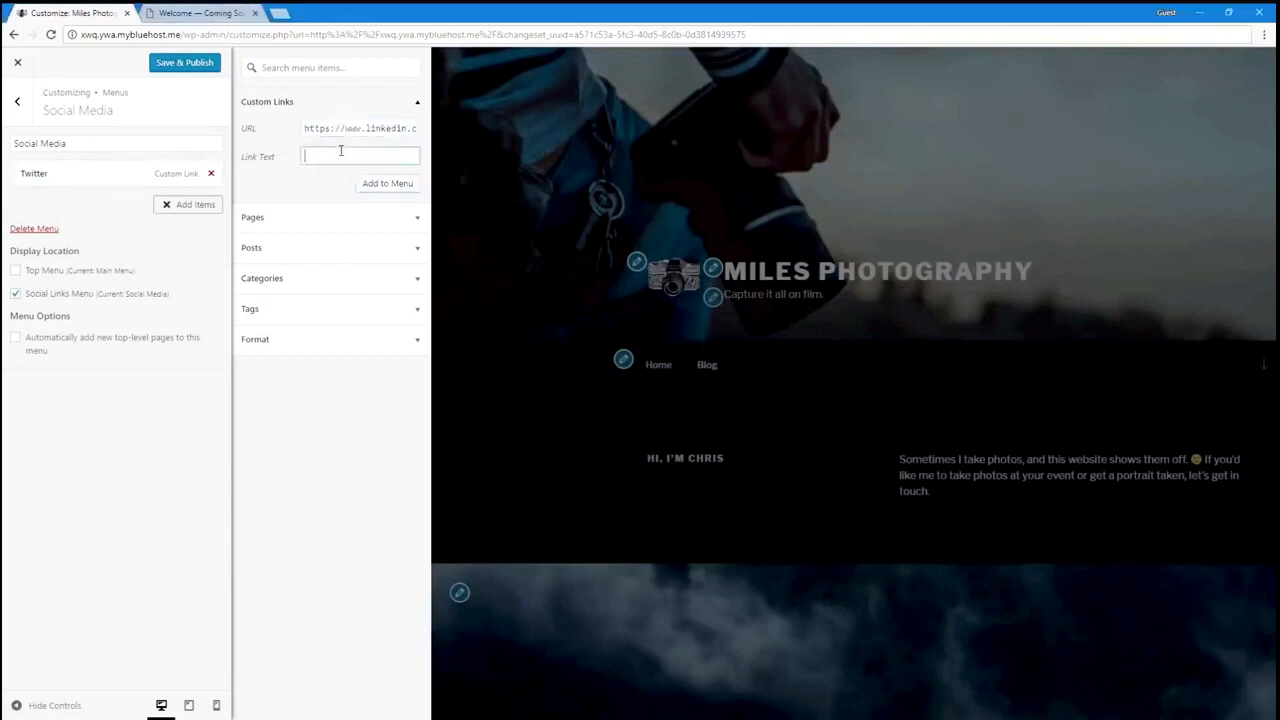
{"action": "type", "text": "LinkedIn"}
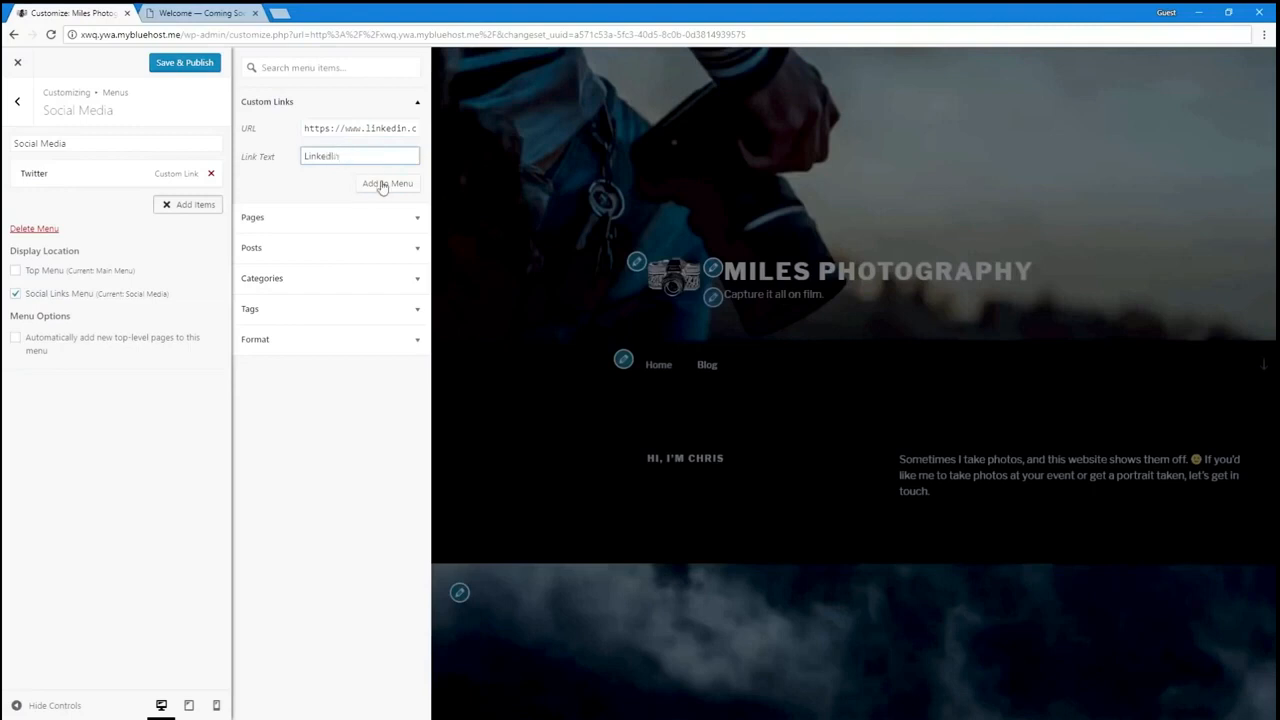
{"action": "left_click", "coordinate": [381, 185]}
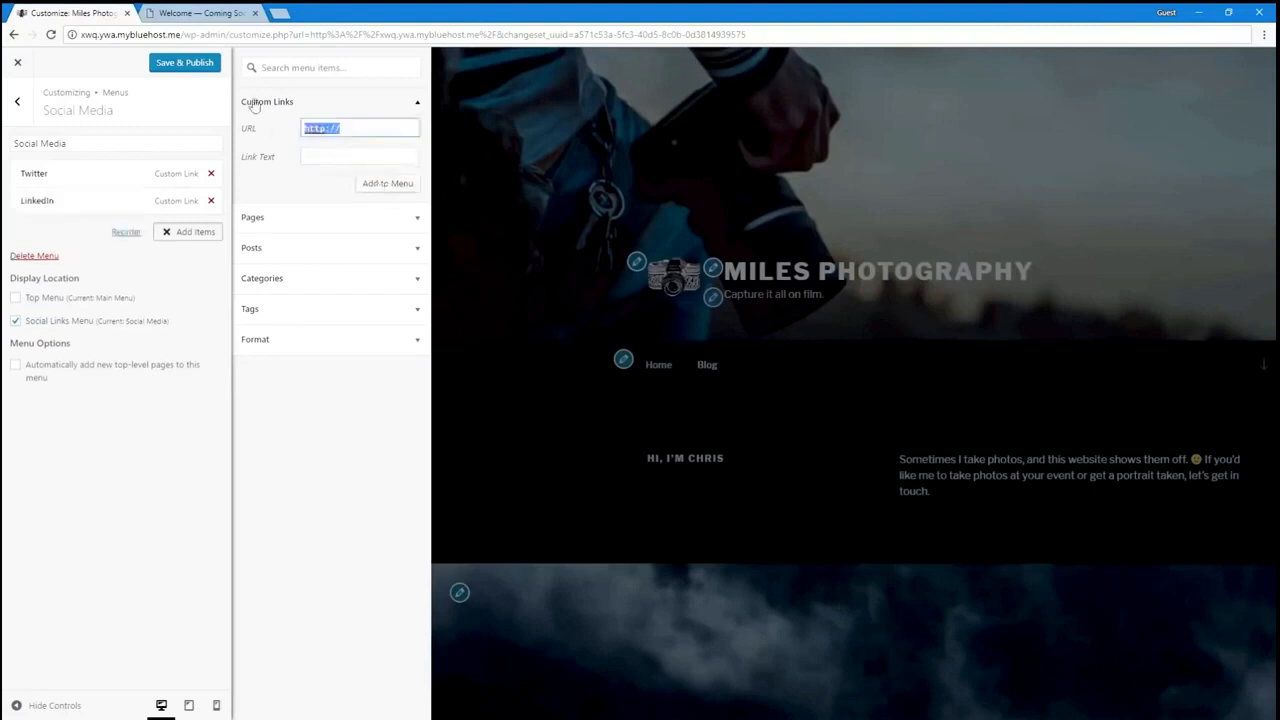
{"action": "left_click", "coordinate": [196, 68]}
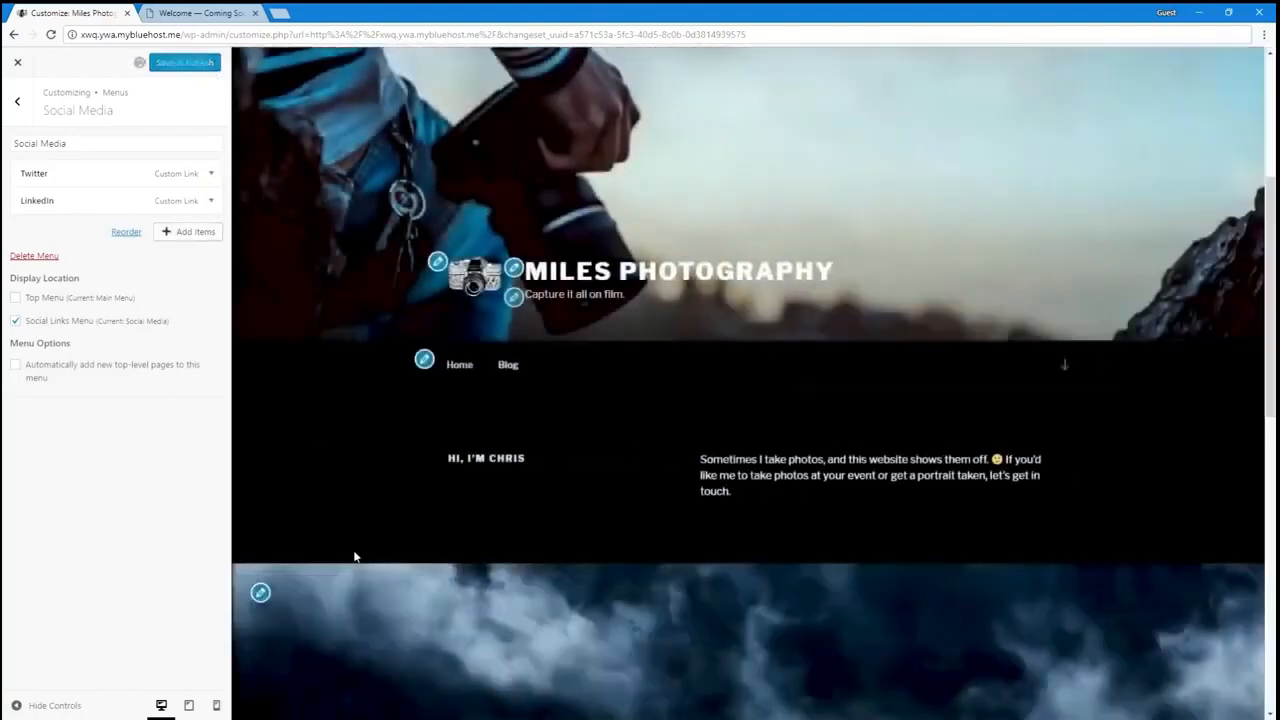
Step: Reopen the Social Media menu from the footer icons, add a custom link with the Facebook URL and text Facebook, and publish
{"action": "scroll", "coordinate": [352, 556], "scroll_direction": "down", "scroll_amount": 10}
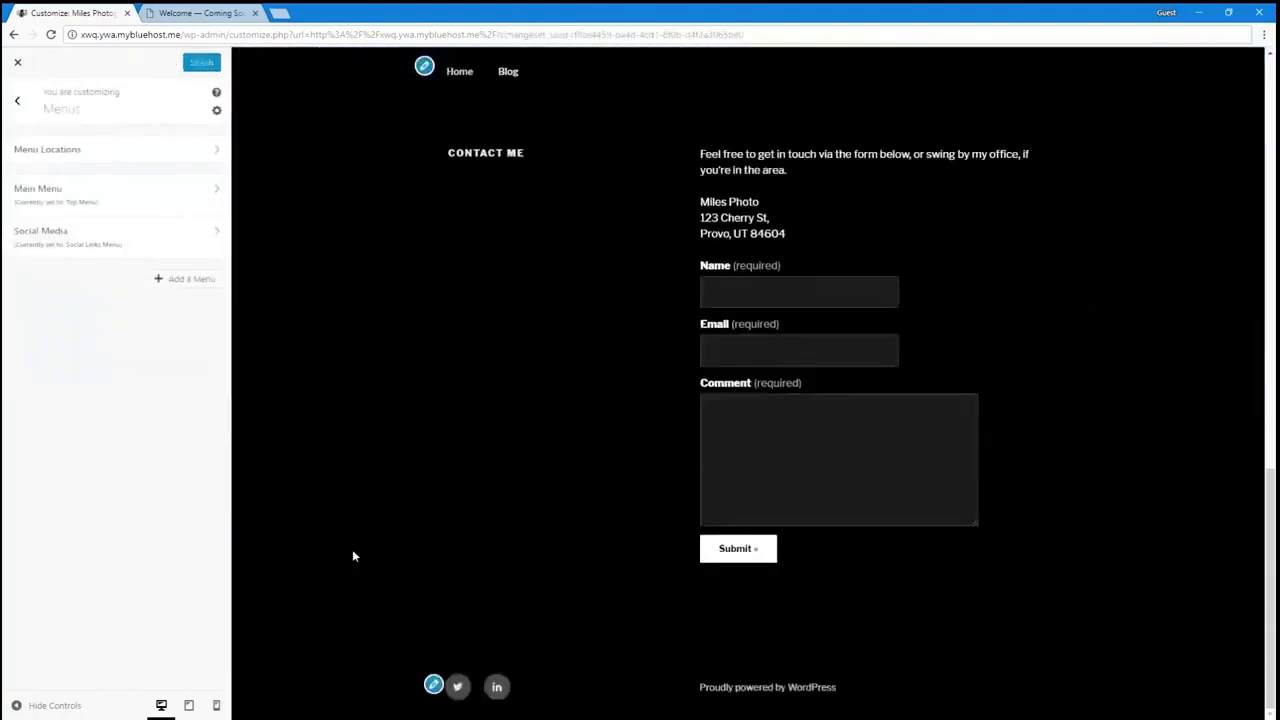
{"action": "left_click", "coordinate": [433, 688]}
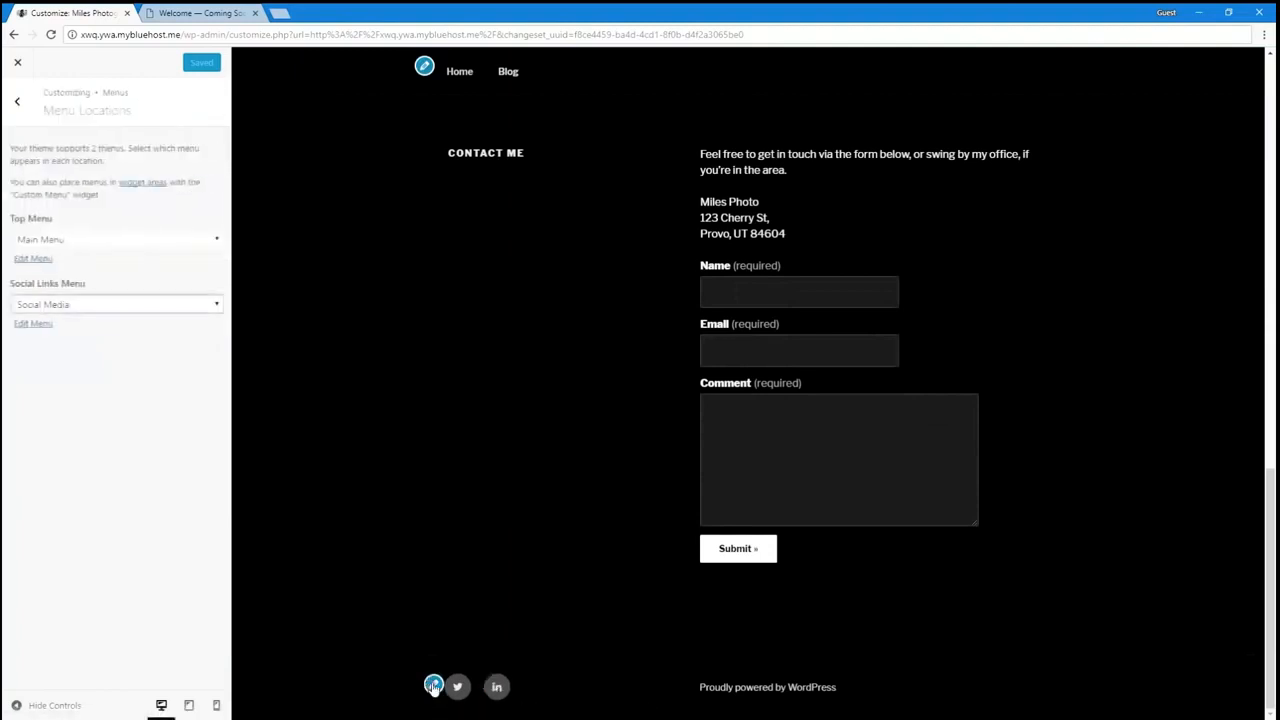
{"action": "left_click", "coordinate": [33, 323]}
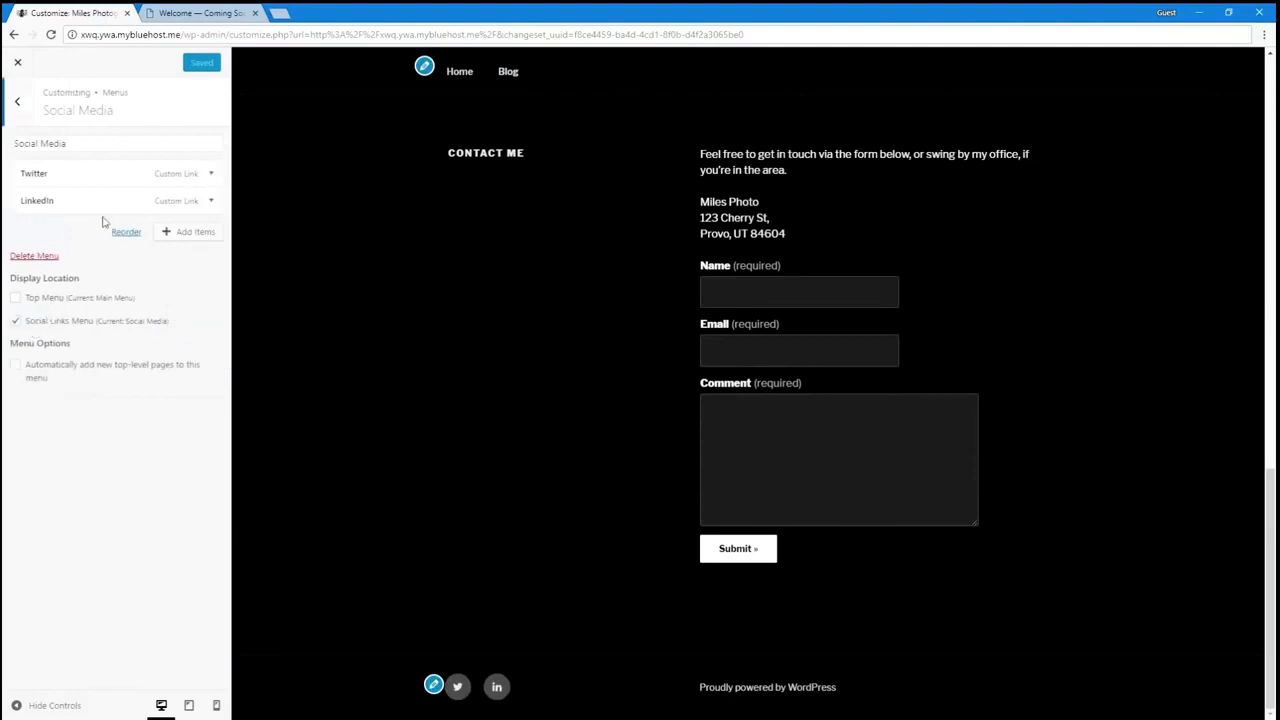
{"action": "left_click", "coordinate": [190, 231]}
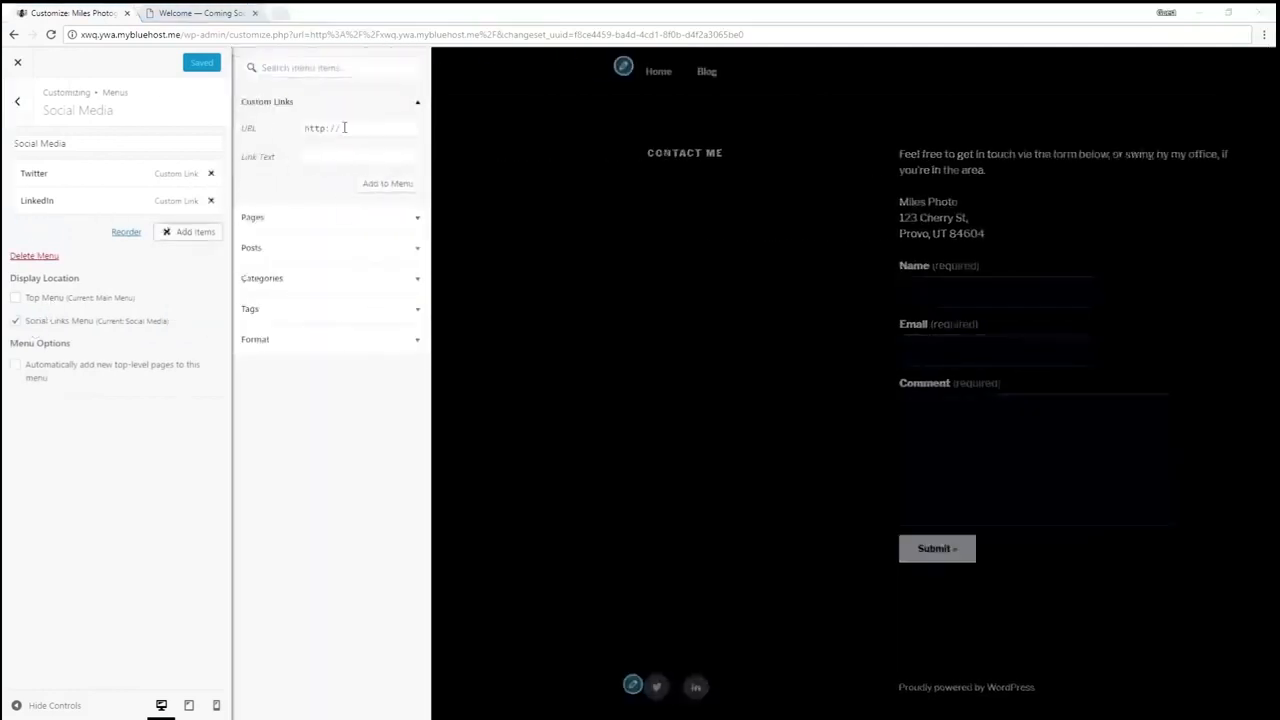
{"action": "triple_click", "coordinate": [344, 127]}
{"action": "key", "text": "ctrl+v"}
{"action": "left_click", "coordinate": [329, 152]}
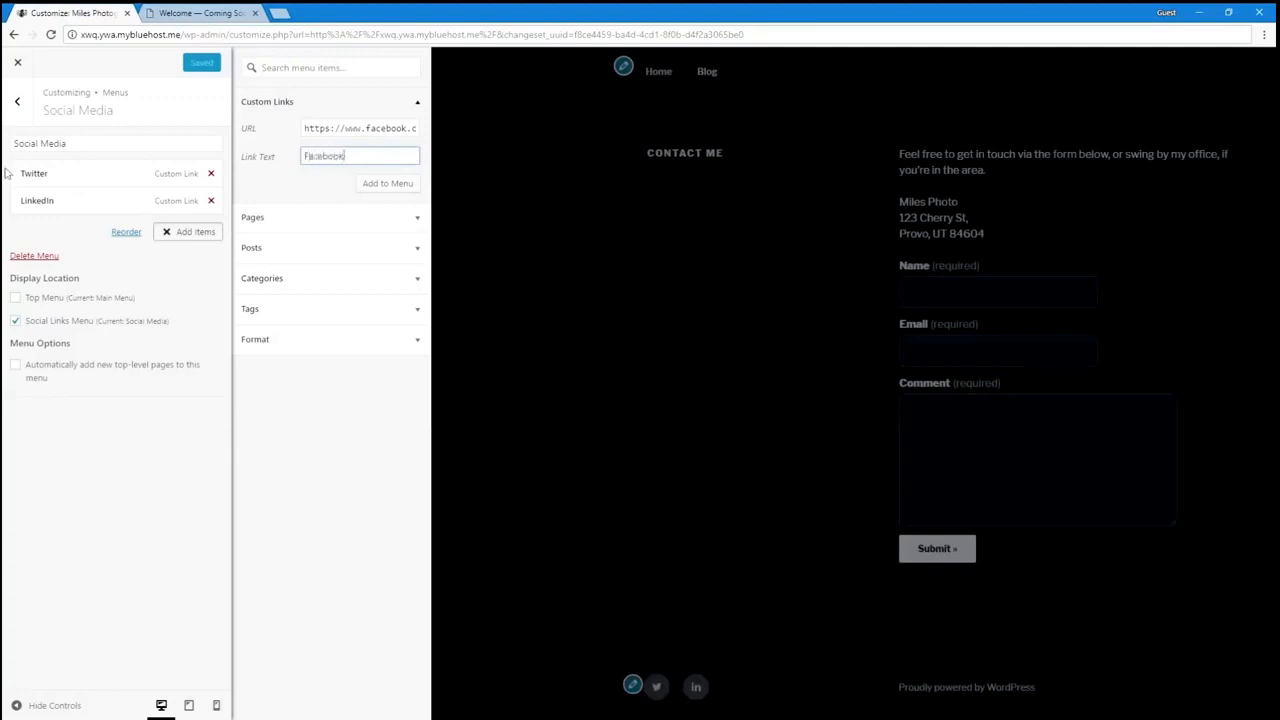
{"action": "left_click", "coordinate": [374, 184]}
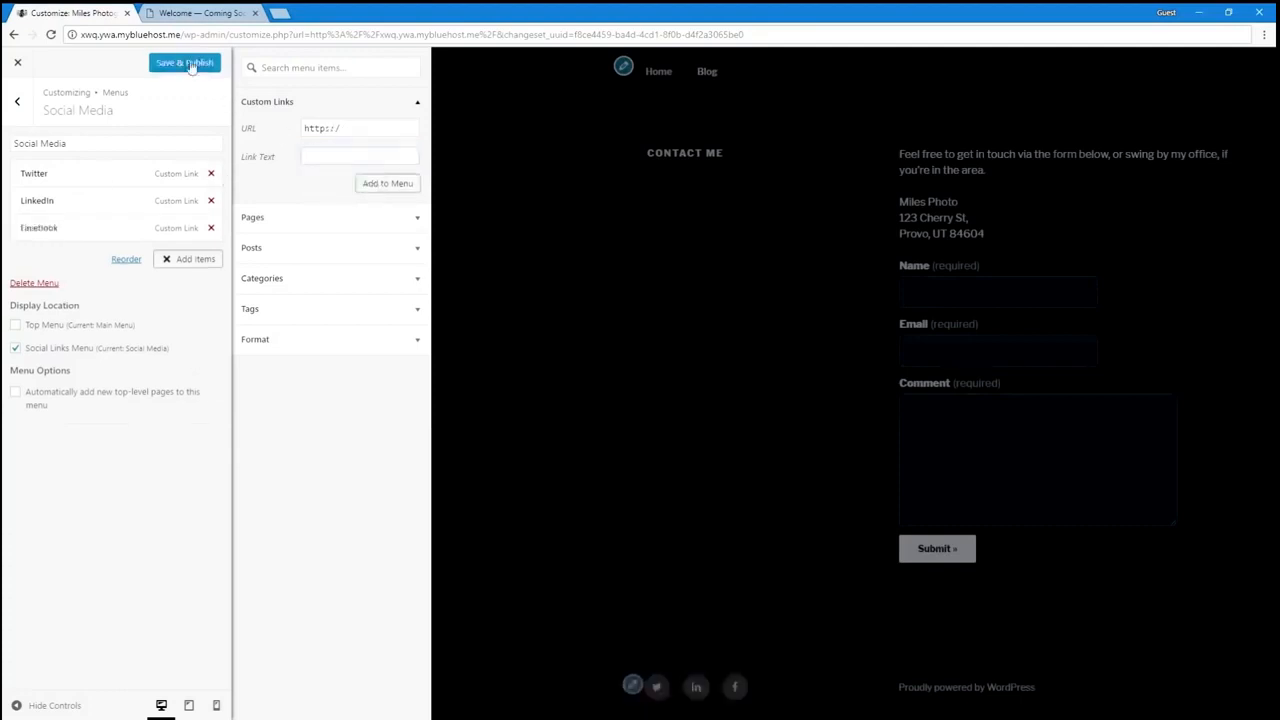
{"action": "left_click", "coordinate": [186, 63]}
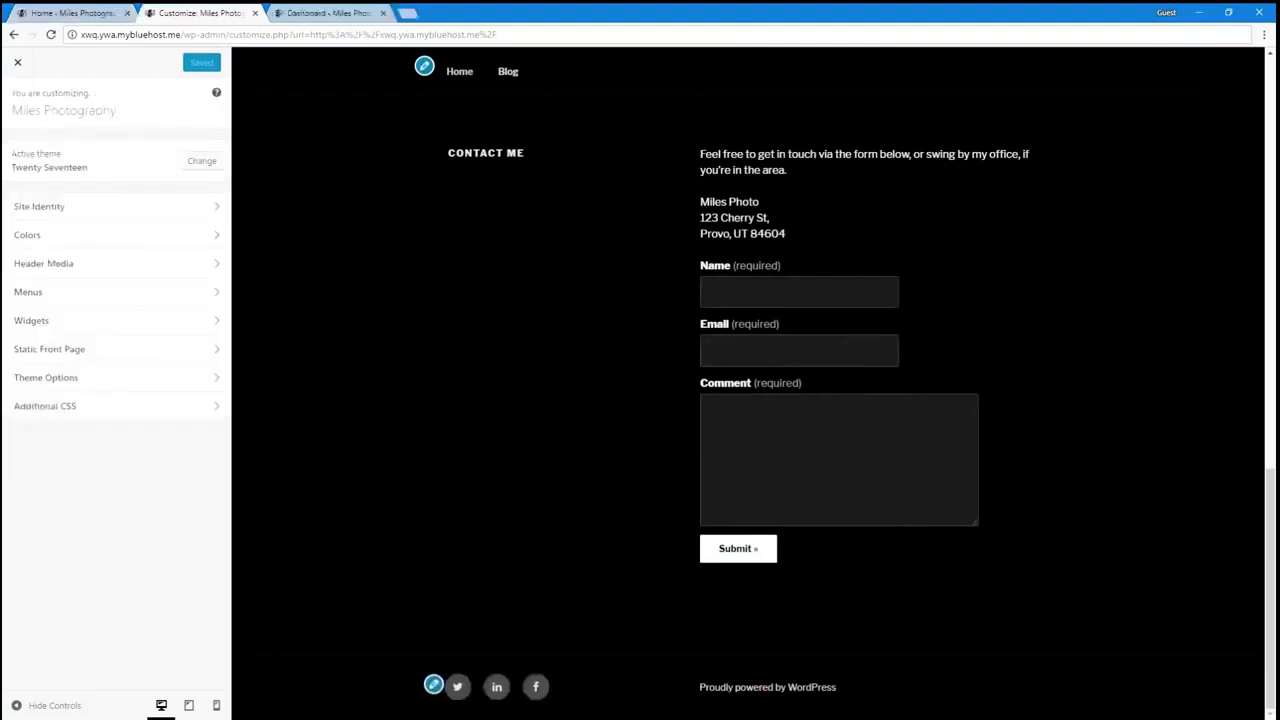
Step: Preview the front page at tablet size and check the header, featured image and contact section
{"action": "scroll", "coordinate": [603, 689], "scroll_direction": "up", "scroll_amount": 15}
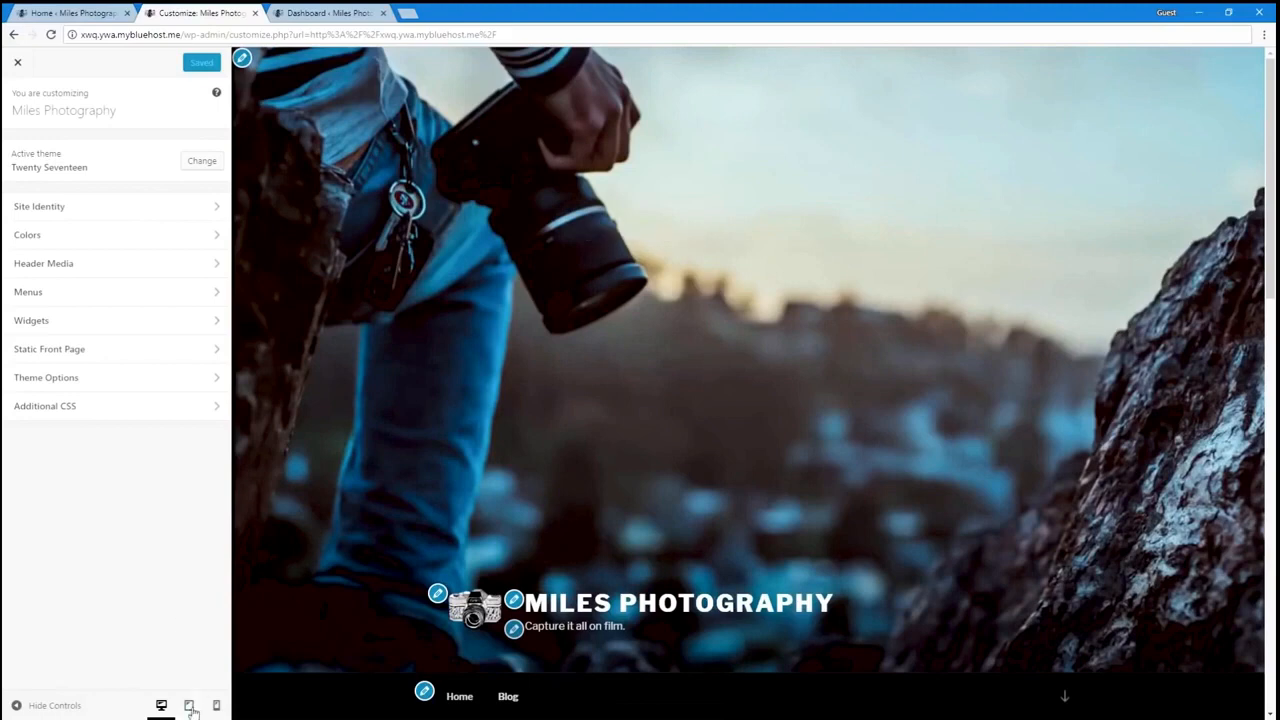
{"action": "left_click", "coordinate": [191, 707]}
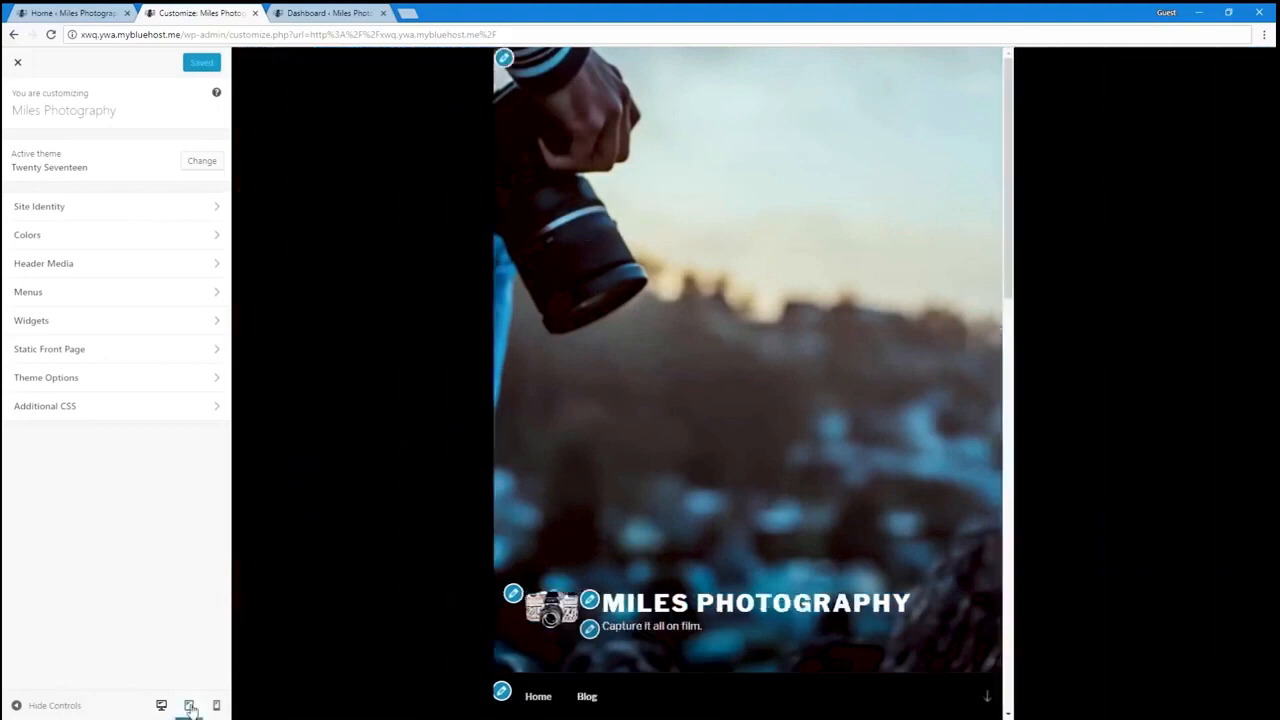
{"action": "scroll", "coordinate": [557, 587], "scroll_direction": "down", "scroll_amount": 3}
{"action": "scroll", "coordinate": [557, 587], "scroll_direction": "down", "scroll_amount": 8}
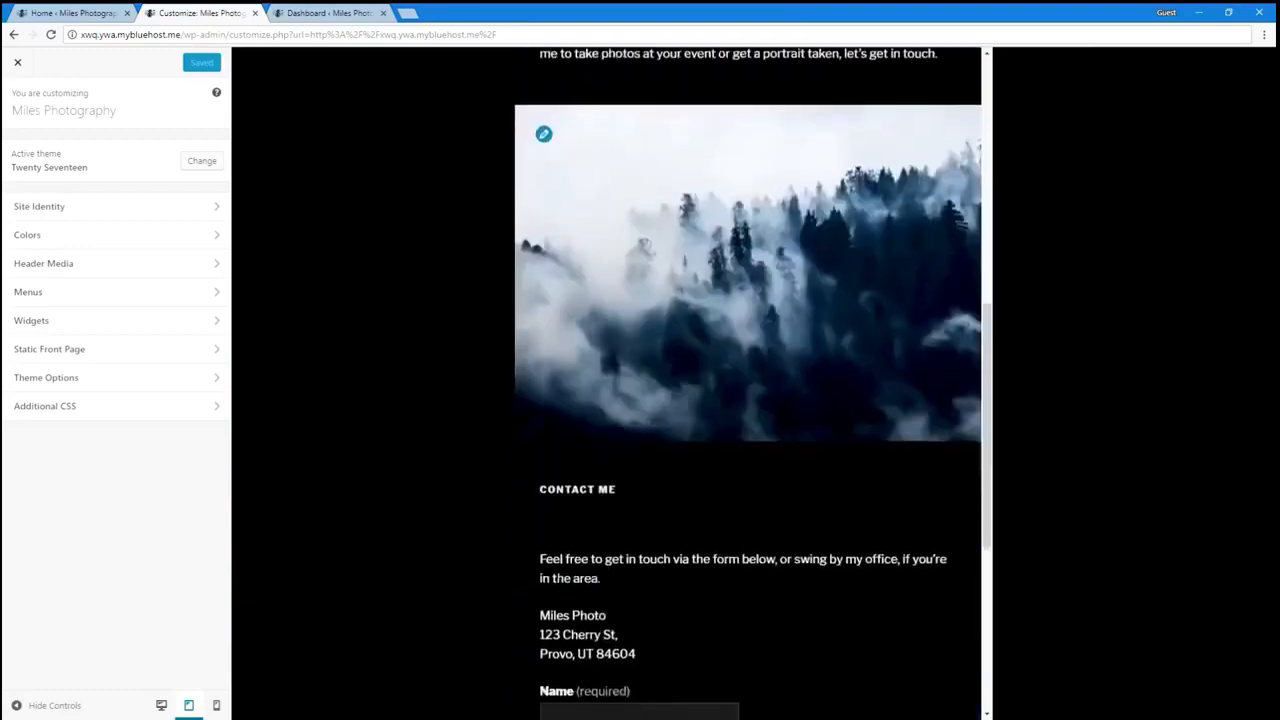
Step: Preview the front page at mobile size, check the collapsible menu, contact form and footer social icons, and close the customizer
{"action": "left_click", "coordinate": [215, 706]}
{"action": "scroll", "coordinate": [812, 442], "scroll_direction": "up", "scroll_amount": 10}
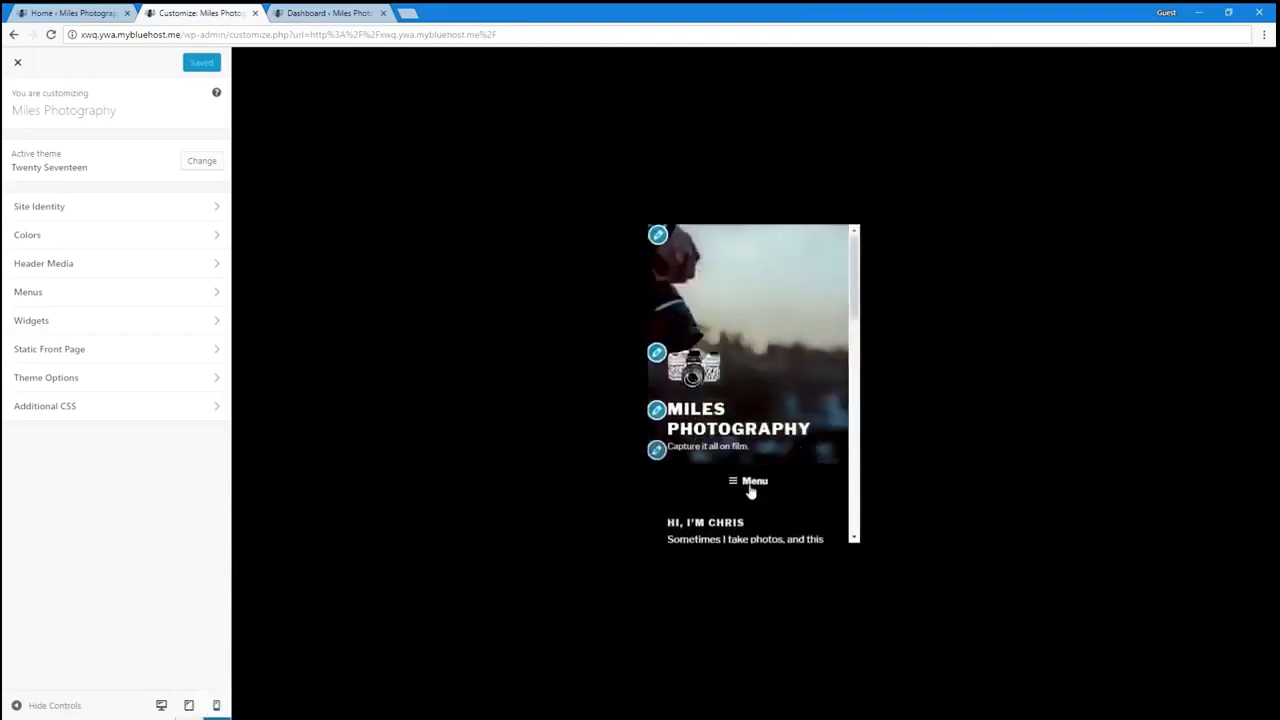
{"action": "left_click", "coordinate": [750, 485]}
{"action": "scroll", "coordinate": [714, 477], "scroll_direction": "down", "scroll_amount": 2}
{"action": "scroll", "coordinate": [742, 380], "scroll_direction": "up", "scroll_amount": 1}
{"action": "left_click", "coordinate": [738, 356]}
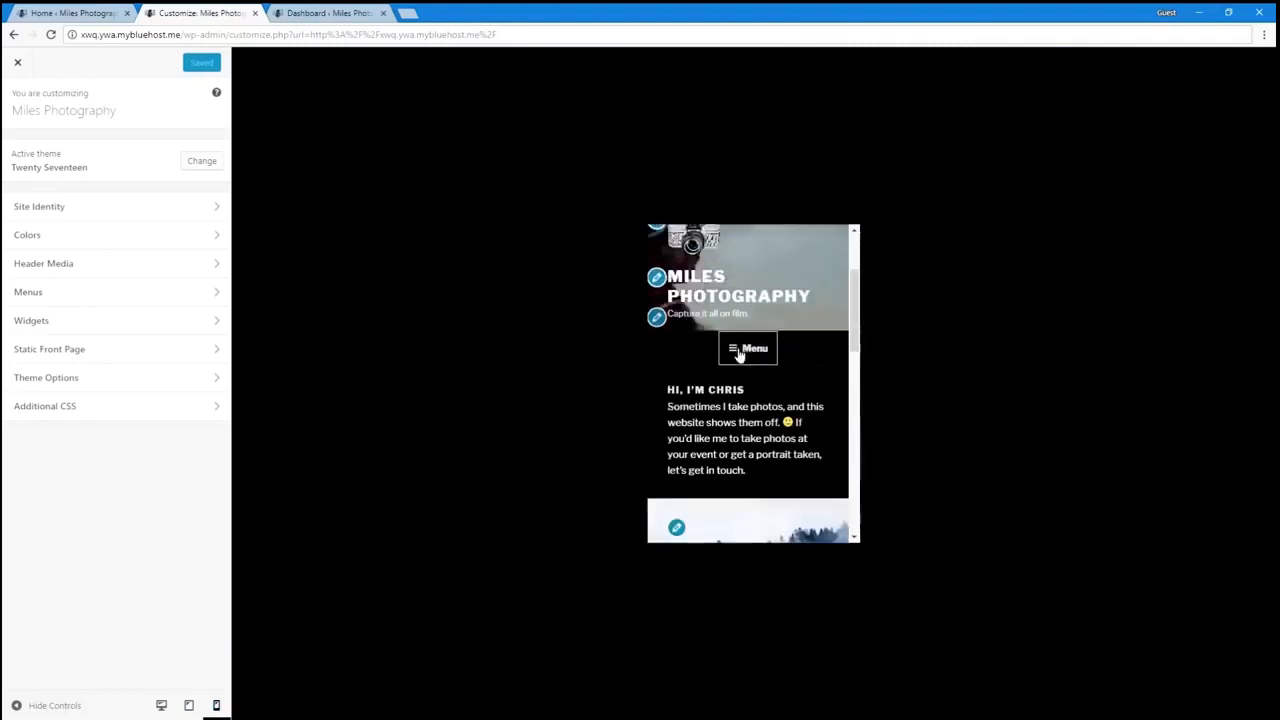
{"action": "left_click", "coordinate": [738, 356]}
{"action": "left_click", "coordinate": [738, 356]}
{"action": "scroll", "coordinate": [754, 477], "scroll_direction": "down", "scroll_amount": 1}
{"action": "scroll", "coordinate": [754, 477], "scroll_direction": "down", "scroll_amount": 3}
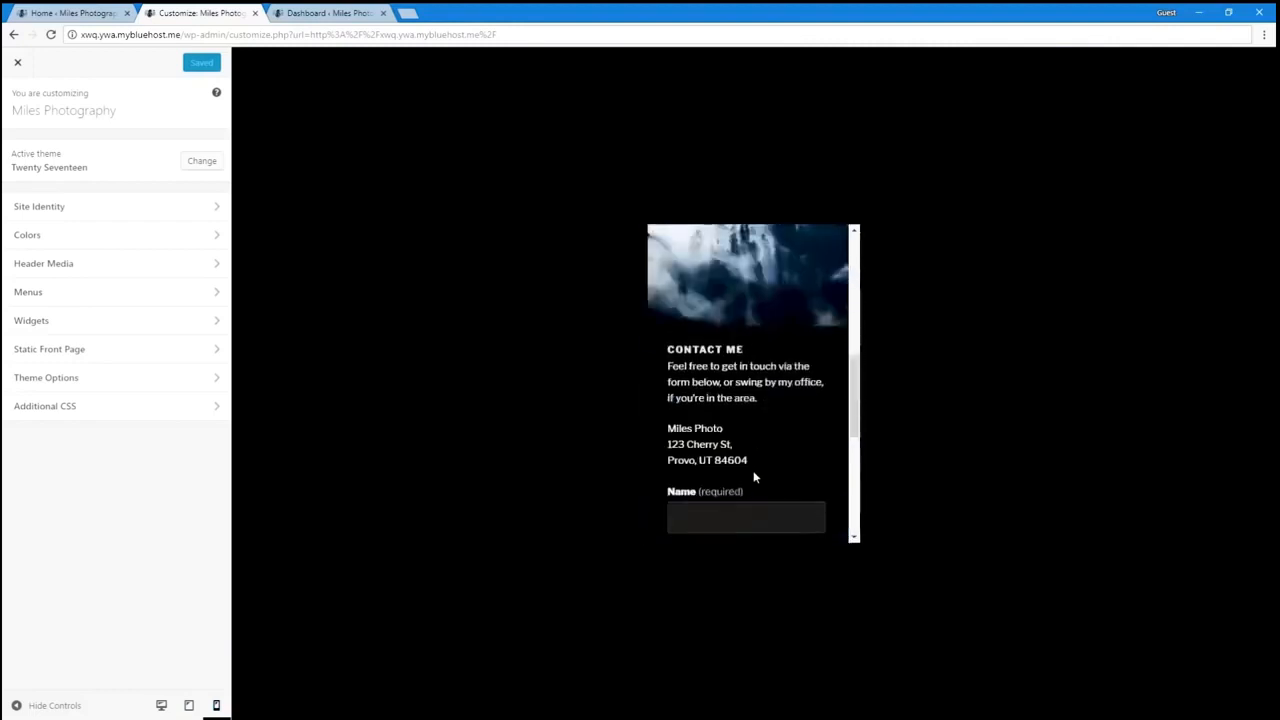
{"action": "scroll", "coordinate": [752, 430], "scroll_direction": "up", "scroll_amount": 1}
{"action": "scroll", "coordinate": [746, 492], "scroll_direction": "down", "scroll_amount": 5}
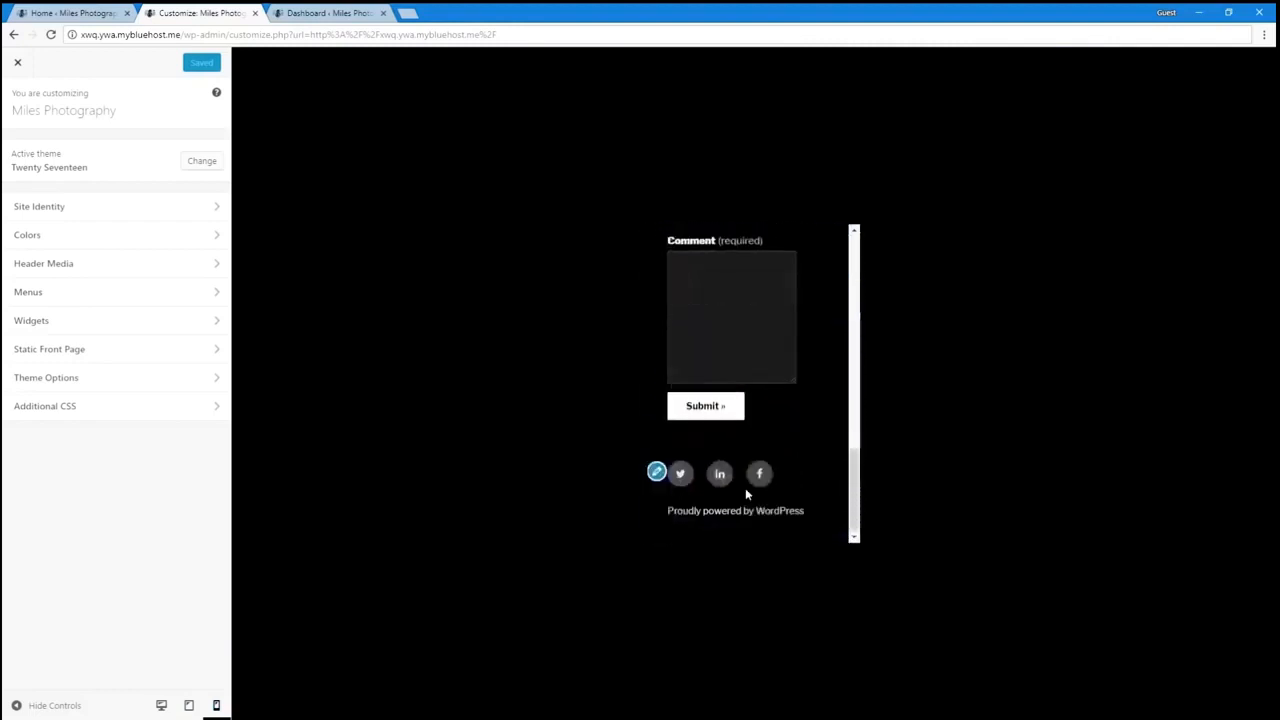
{"action": "scroll", "coordinate": [748, 491], "scroll_direction": "up", "scroll_amount": 12}
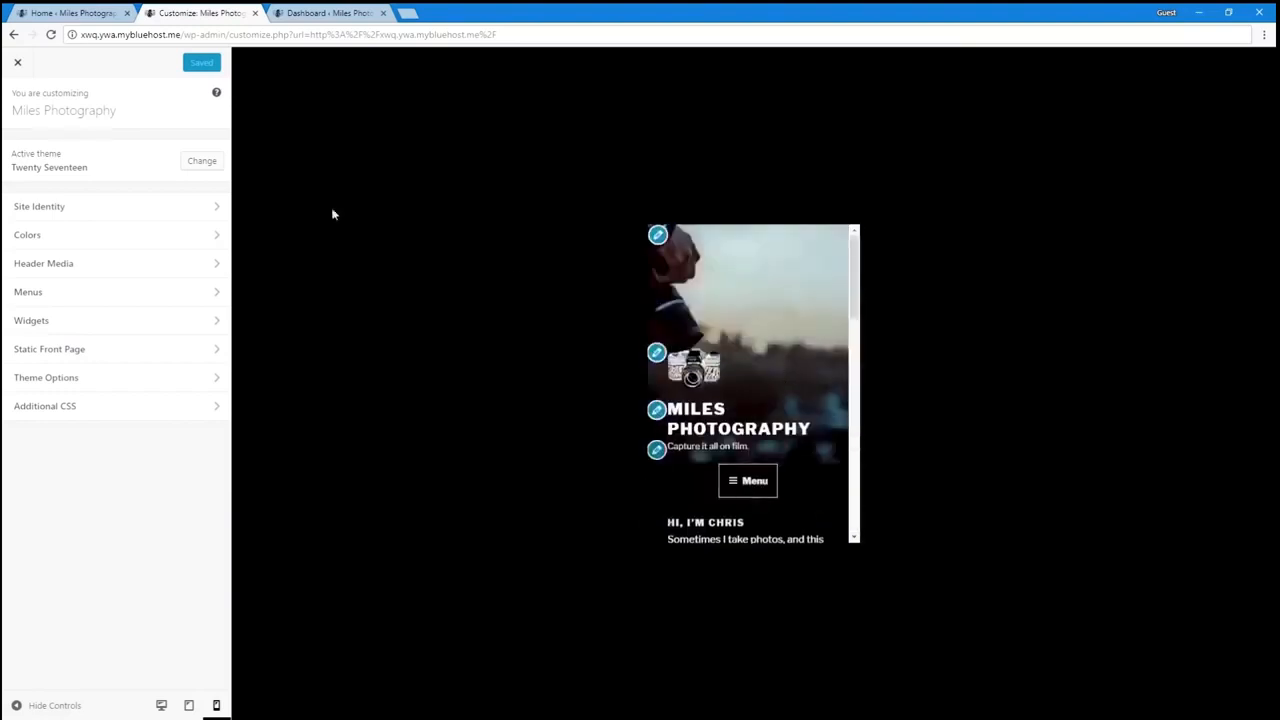
{"action": "left_click", "coordinate": [17, 64]}
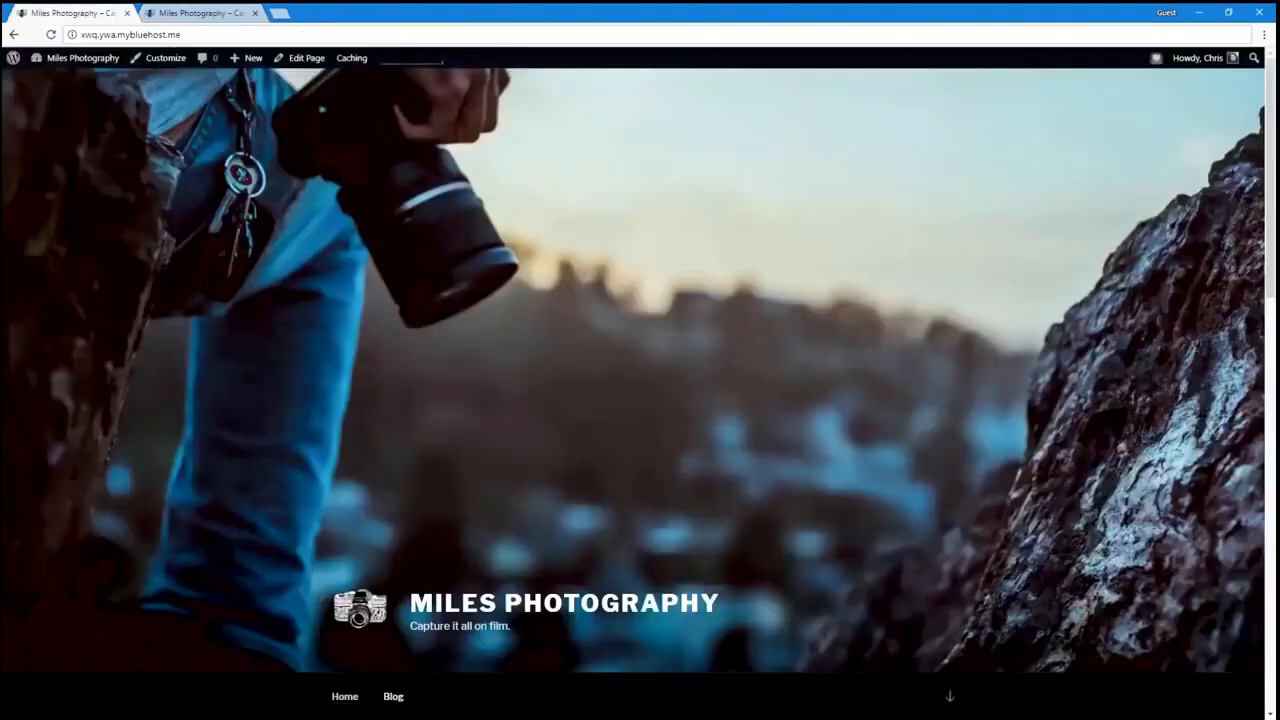
Step: Go to the site's dashboard, open the Bluehost home page and review its content, WooCommerce, design, performance and hosting options
{"action": "mouse_move", "coordinate": [70, 57]}
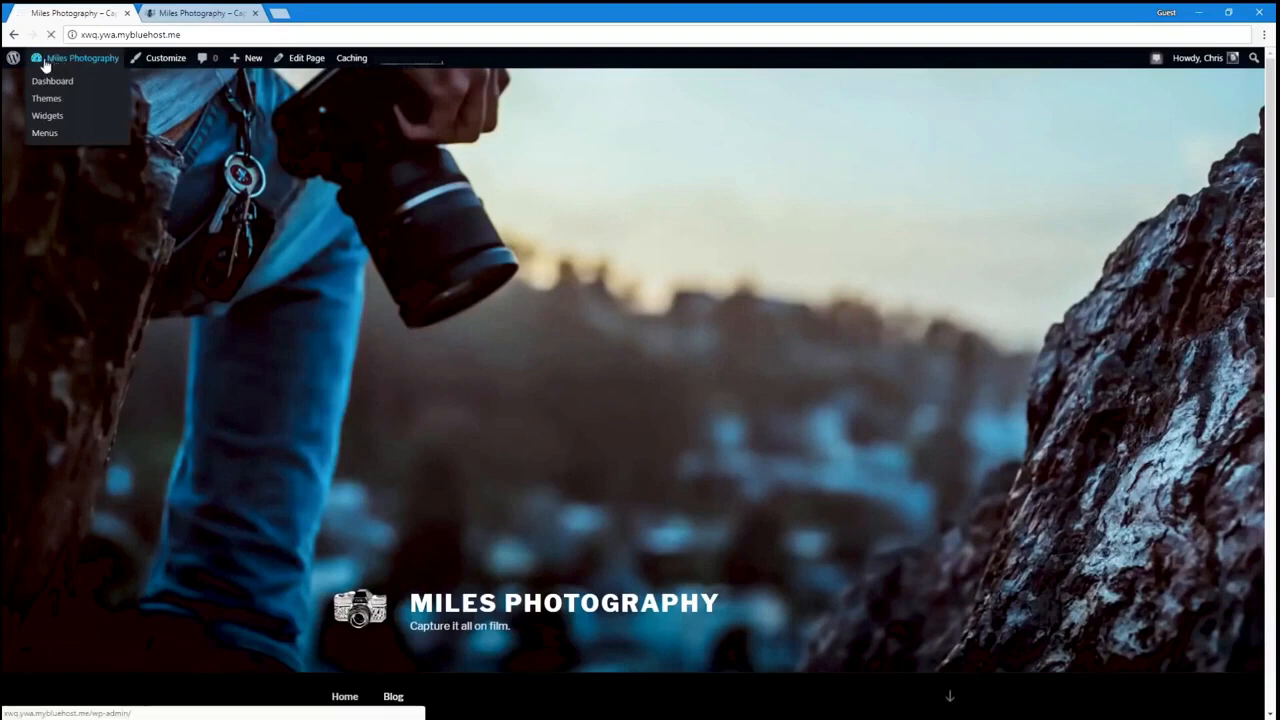
{"action": "left_click", "coordinate": [51, 80]}
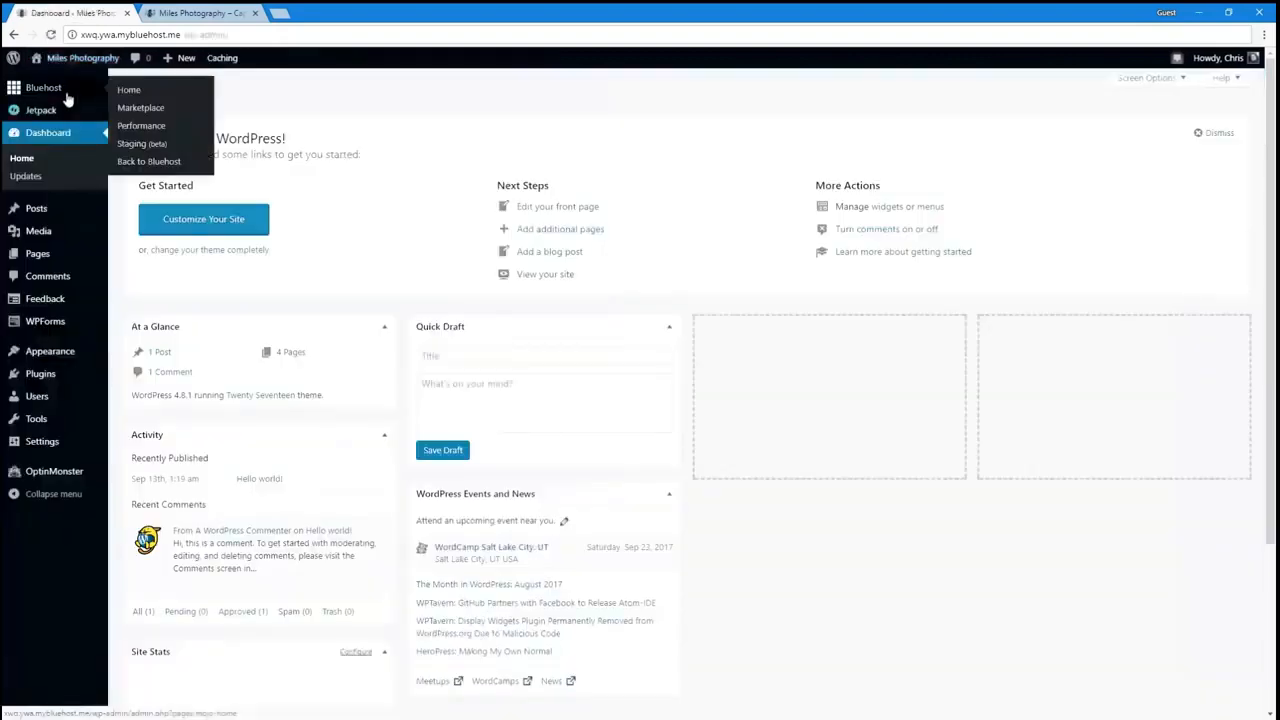
{"action": "left_click", "coordinate": [26, 98]}
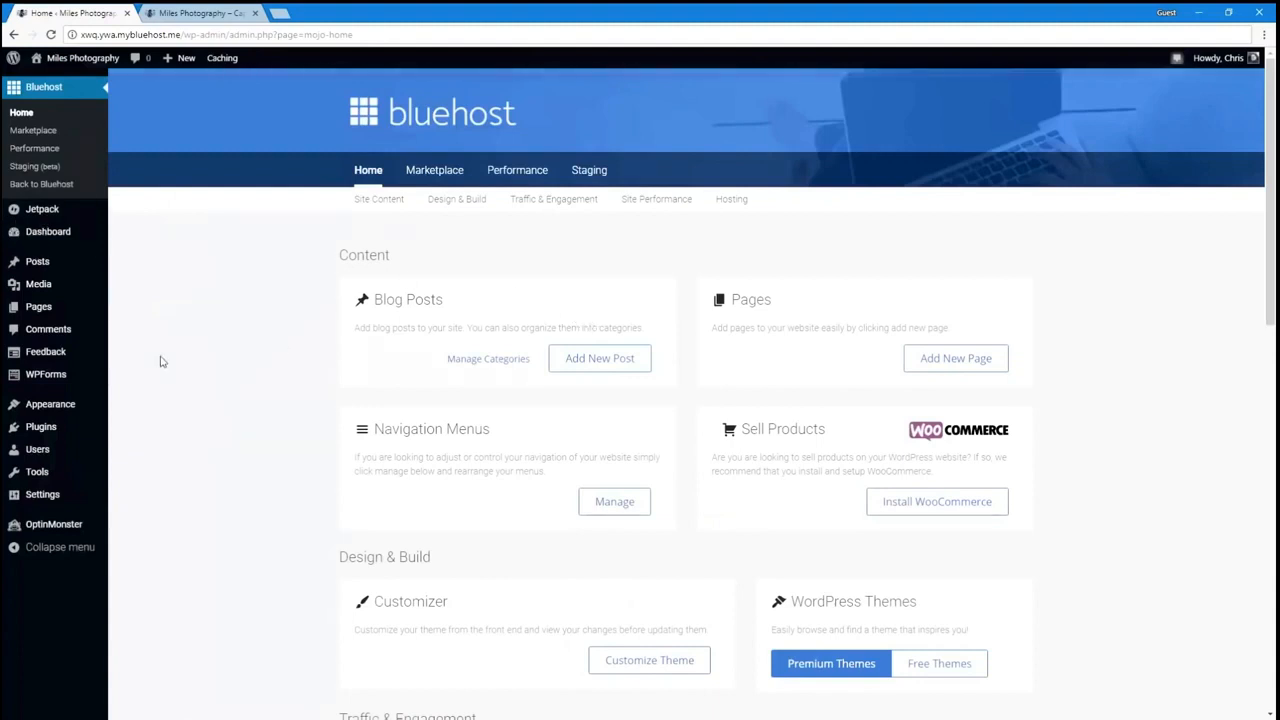
{"action": "scroll", "coordinate": [741, 275], "scroll_direction": "down", "scroll_amount": 2}
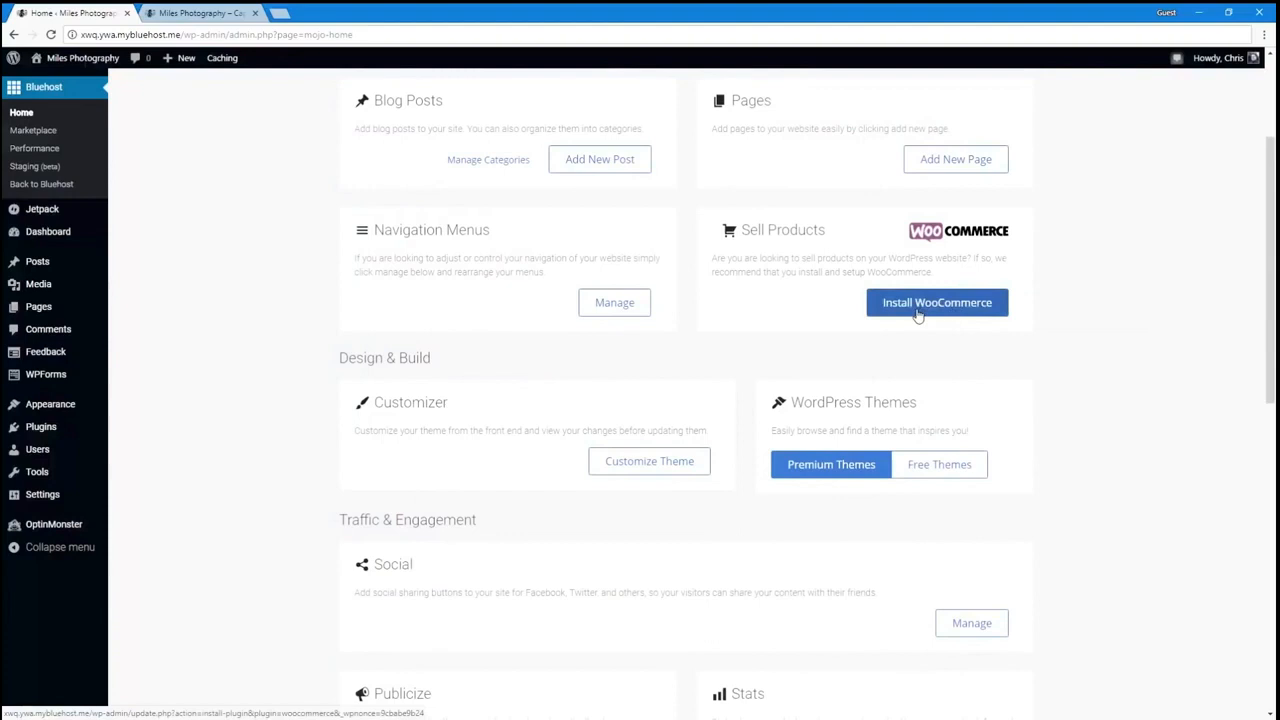
{"action": "scroll", "coordinate": [709, 378], "scroll_direction": "up", "scroll_amount": 2}
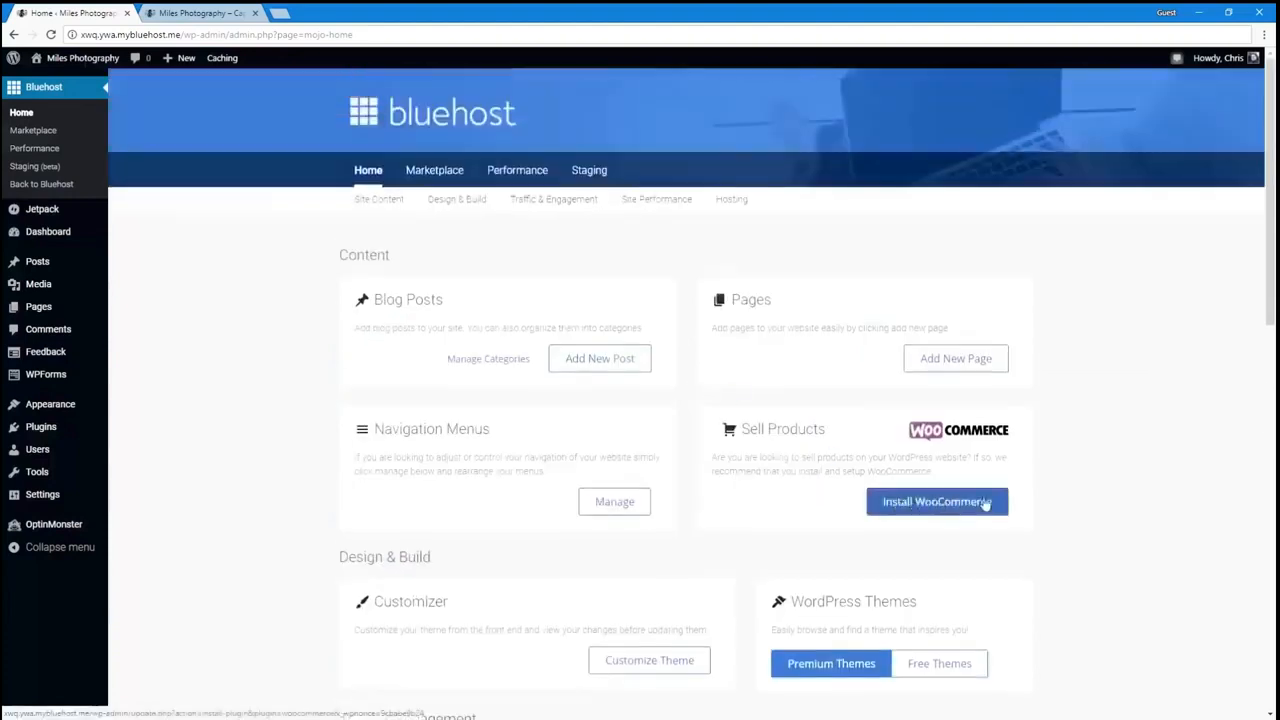
{"action": "scroll", "coordinate": [985, 504], "scroll_direction": "down", "scroll_amount": 10}
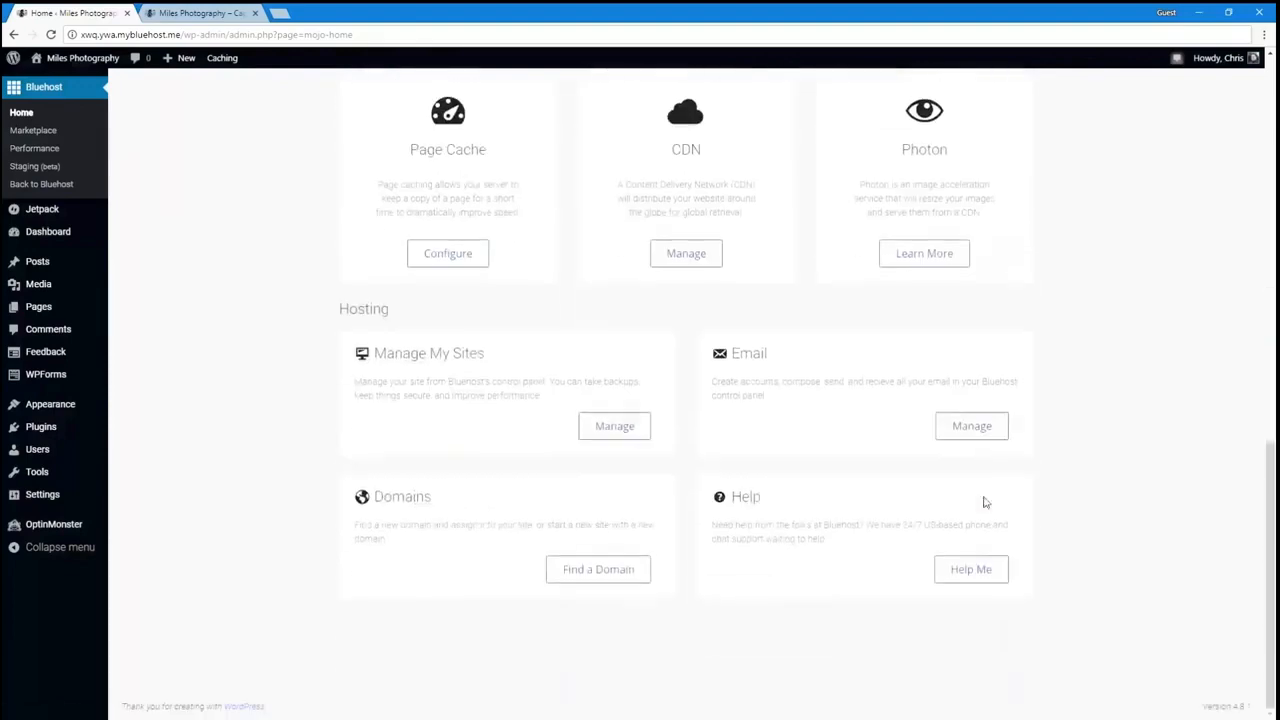
{"action": "scroll", "coordinate": [980, 571], "scroll_direction": "up", "scroll_amount": 10}
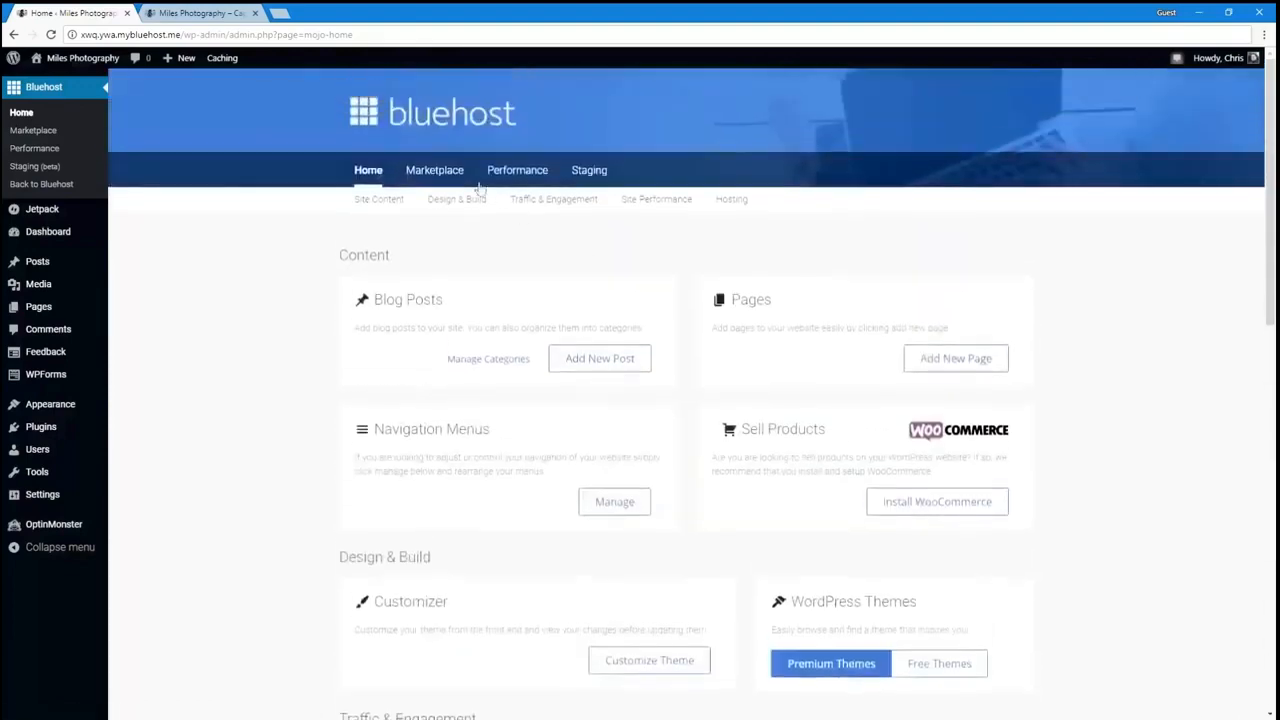